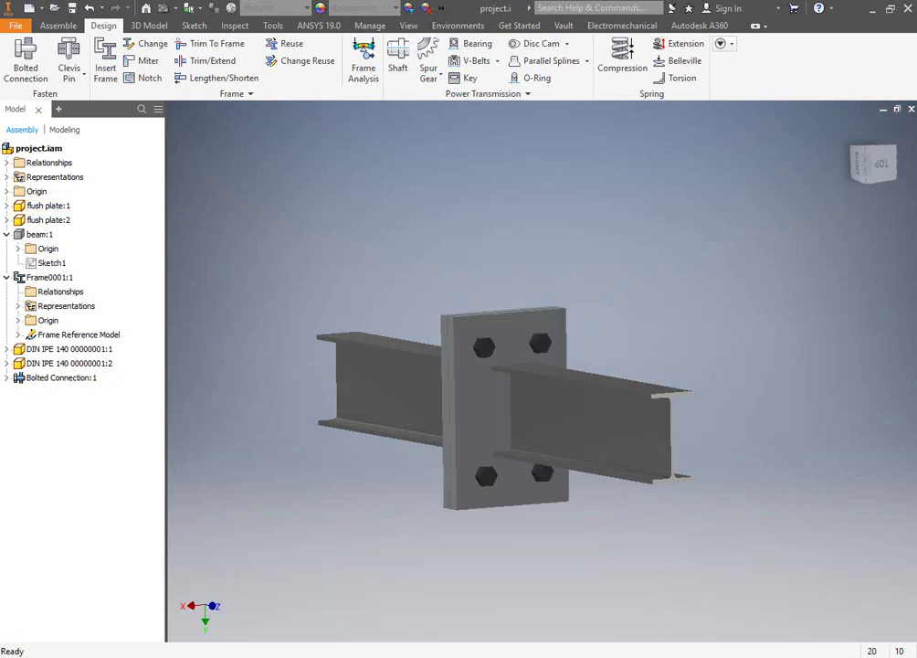
- Pan, orbit and zoom in Inventor for a close look at the bolts and end plate
middle_click_drag(300, 385, 520, 390)
scroll(372, 381, "up", 2)
left_click_drag(430, 393, 418, 396)
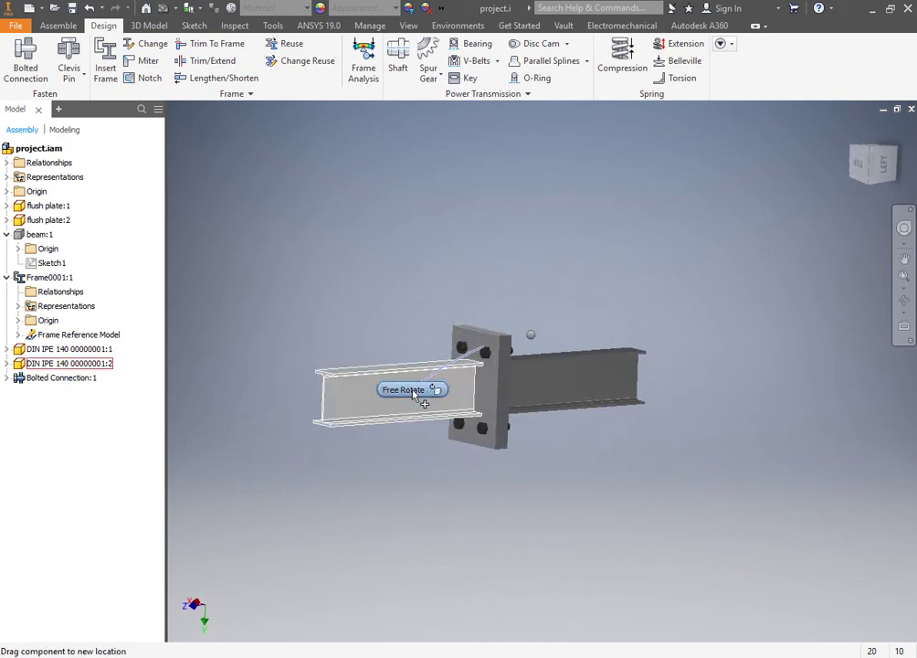
scroll(470, 389, "up", 5)
scroll(498, 355, "down", 3)
scroll(508, 334, "up", 4)
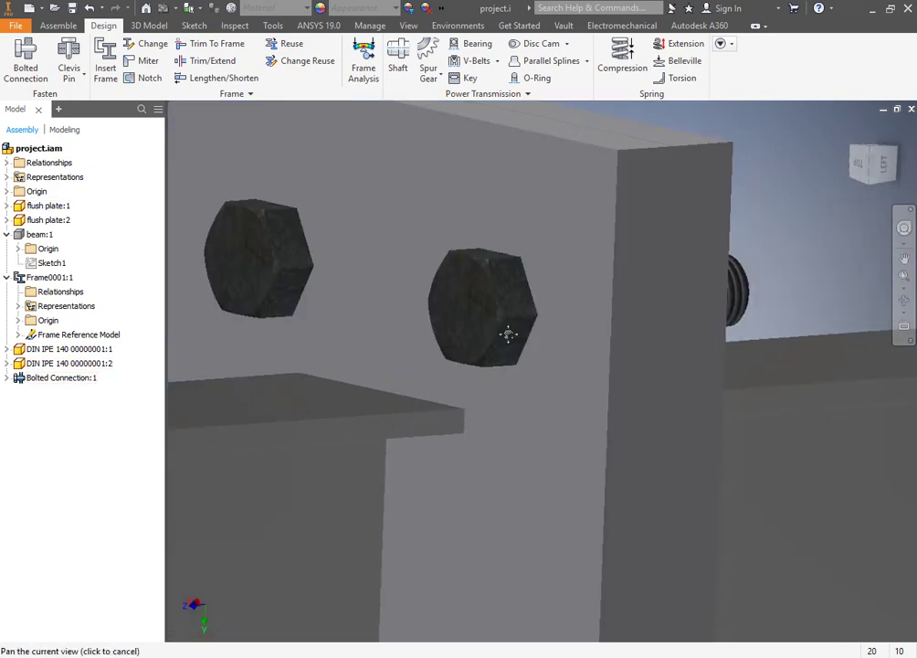
middle_click_drag(508, 333, 560, 252)
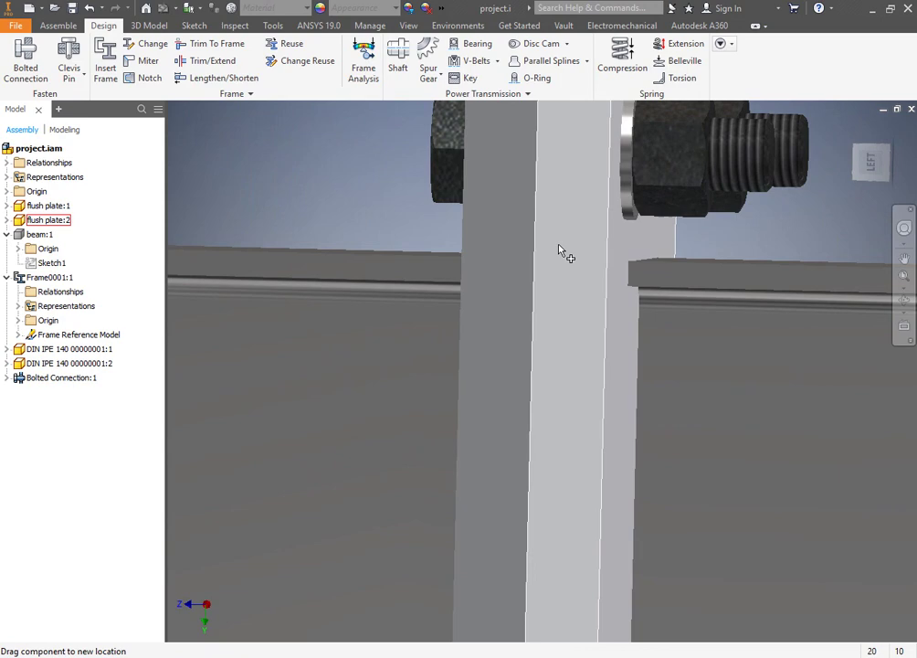
mouse_move(561, 252)
left_mouse_down()
mouse_move(487, 228)
mouse_move(611, 258)
mouse_move(575, 265)
left_mouse_up()
scroll(576, 265, "down", 5)
middle_click_drag(573, 262, 503, 297)
scroll(650, 254, "up", 5)
- Pick the bolted connection to inspect the bolts, then clear the selection
left_click(262, 313)
scroll(262, 313, "up", 5)
scroll(262, 313, "down", 4)
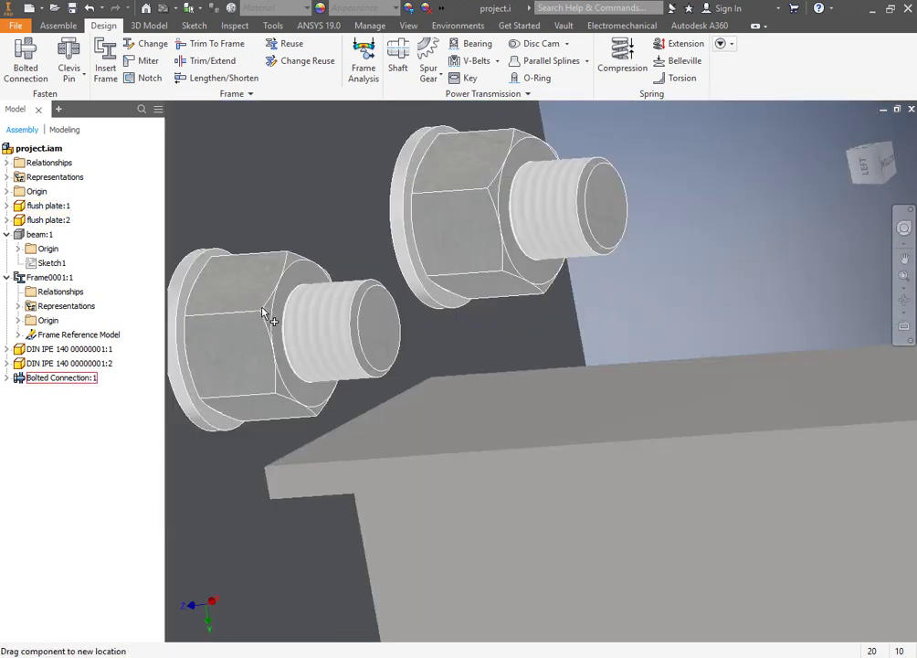
key("Escape")
scroll(317, 334, "up", 2)
middle_click_drag(317, 333, 502, 352)
scroll(470, 313, "up", 4)
scroll(470, 318, "down", 5)
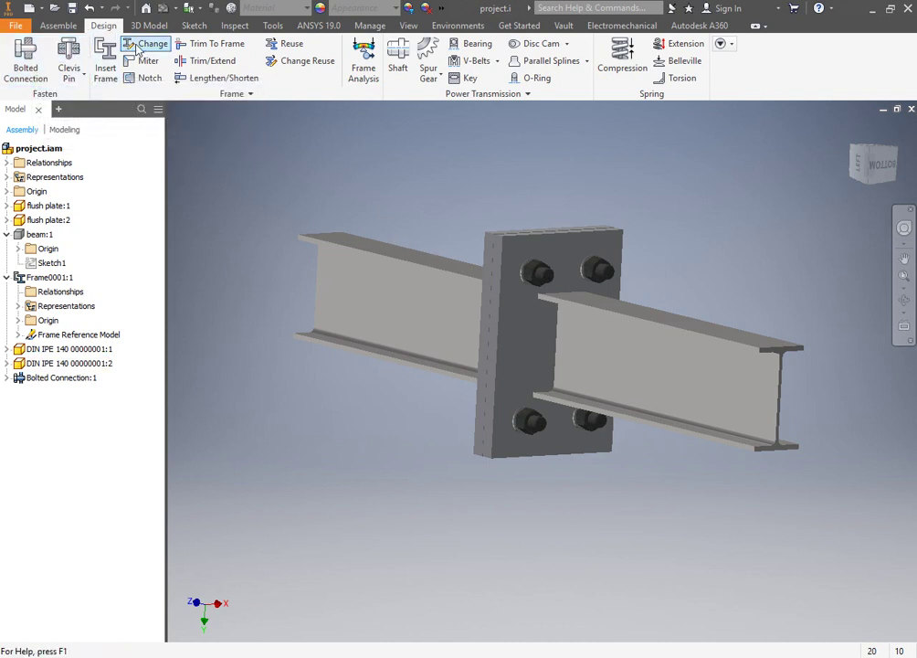
- Orbit the beam assembly to an oblique view facing the end plate
middle_click_drag(352, 249, 573, 311, "shift")
middle_click_drag(484, 317, 490, 301)
middle_click_drag(465, 345, 719, 323, "shift")
middle_click_drag(572, 347, 542, 335)
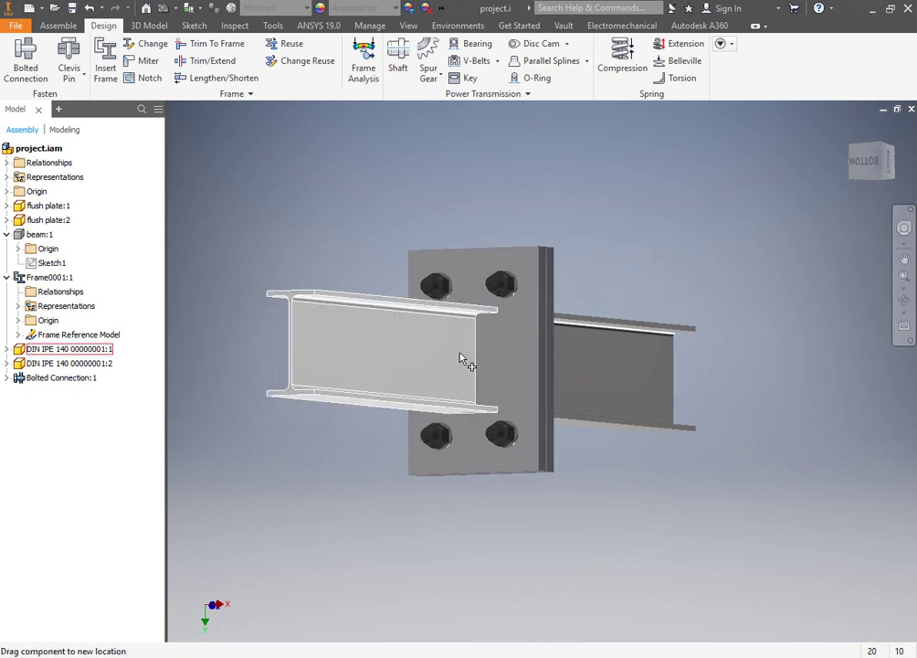
middle_click_drag(467, 360, 707, 365, "shift")
middle_click_drag(593, 376, 460, 324, "shift")
scroll(466, 355, "up", 6)
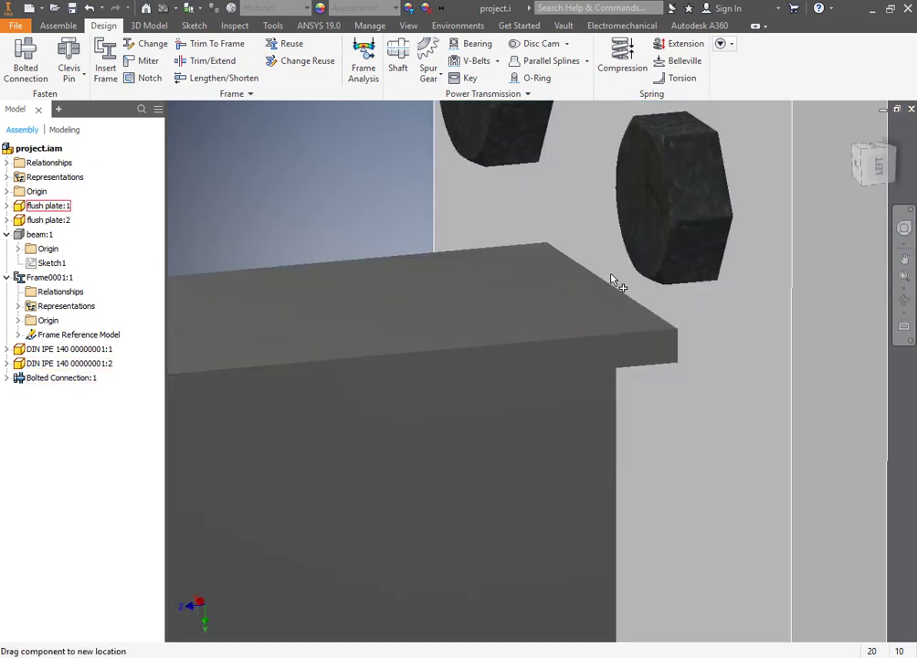
- Select the DIN IPE 140 beam, clear it, and centre the bolted connection
left_click(606, 284)
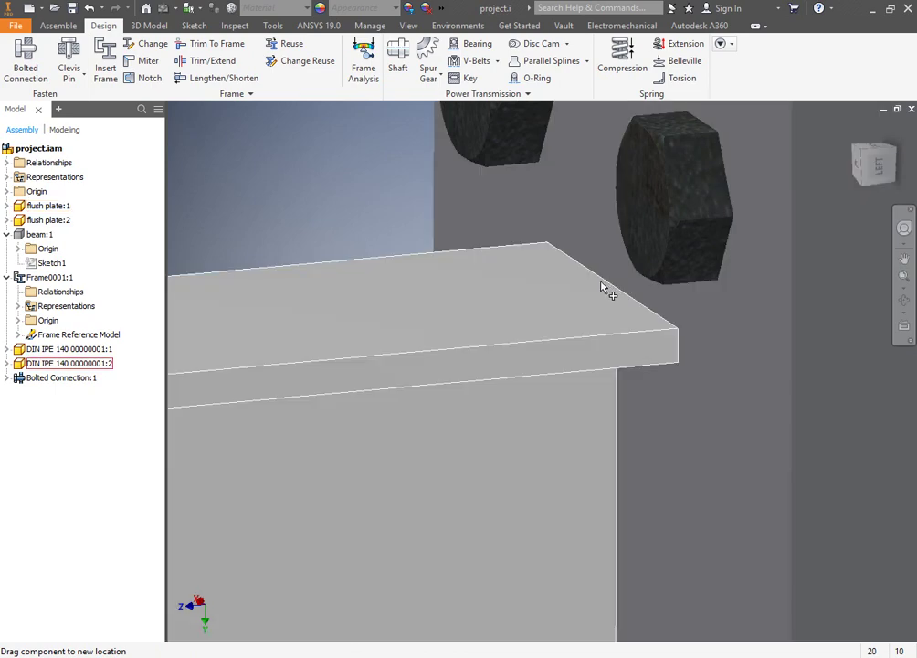
left_click(749, 317)
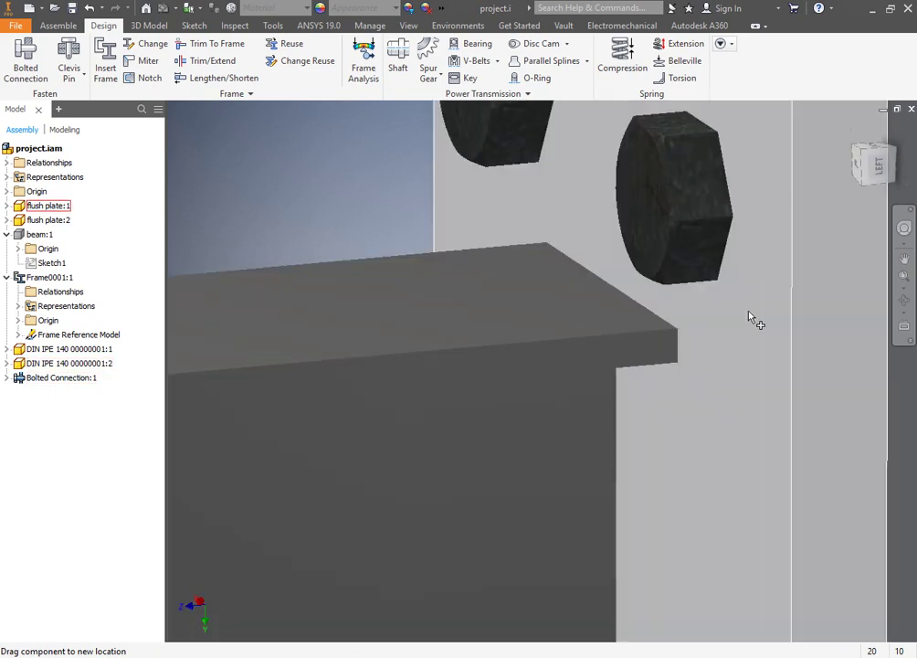
scroll(790, 442, "down", 3)
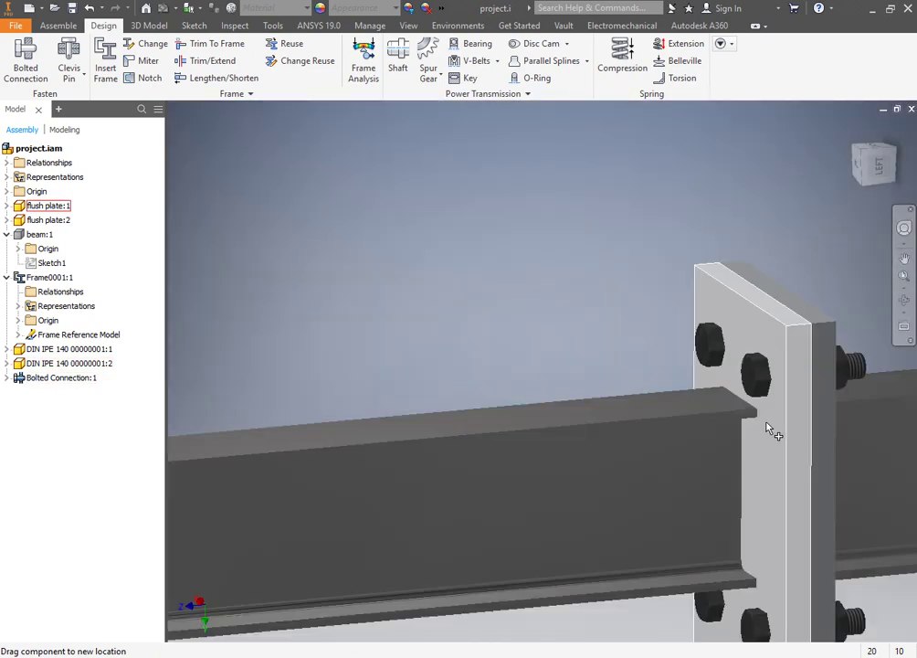
middle_click_drag(772, 432, 677, 385)
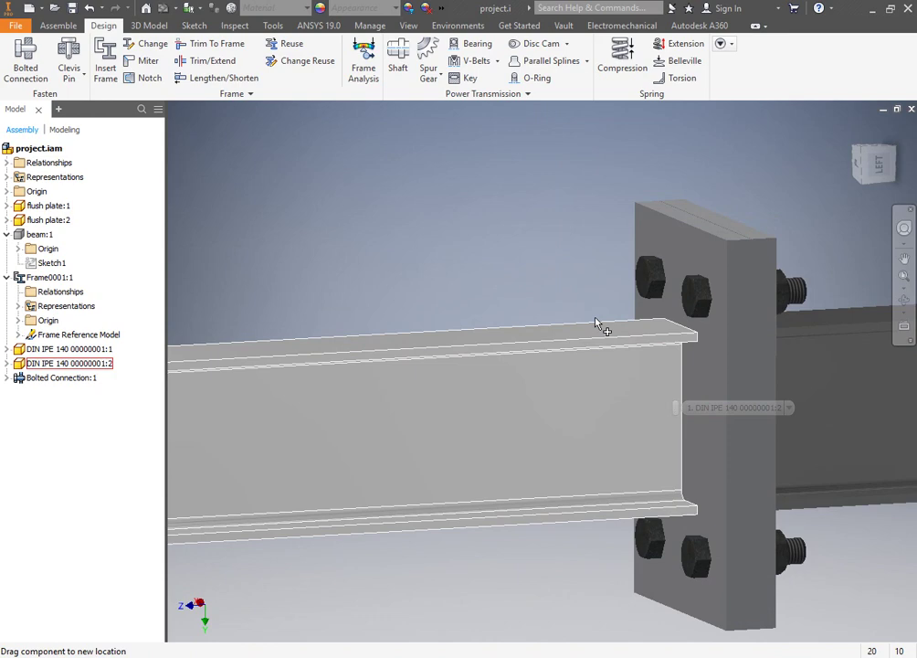
scroll(566, 308, "up", 5)
scroll(561, 308, "down", 6)
scroll(571, 292, "up", 2)
middle_click_drag(571, 293, 635, 273)
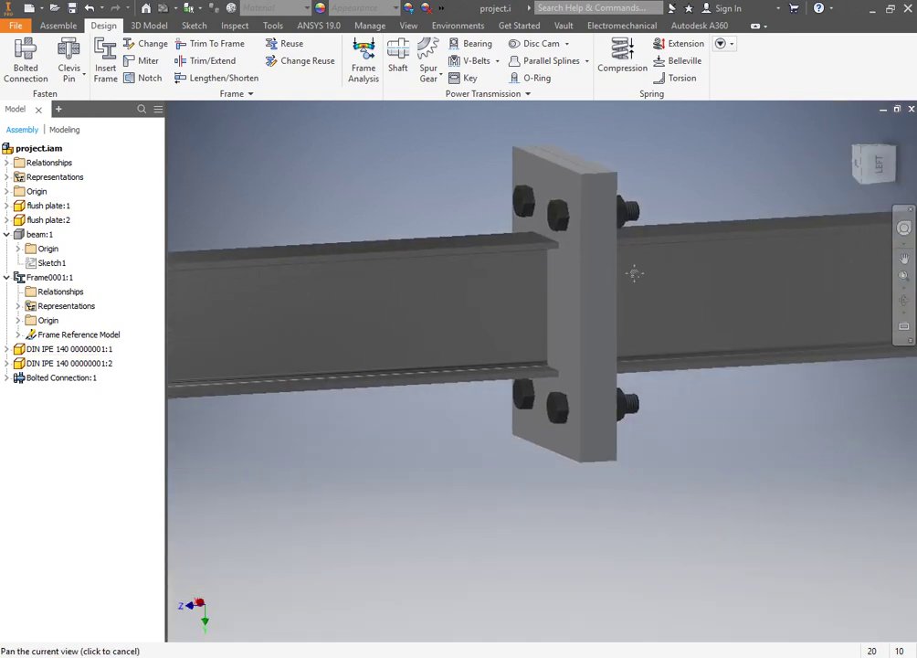
- Switch to ANSYS Mechanical and drag the Messages splitter down for a taller 3D view
mouse_move(323, 648)
left_click(303, 590)
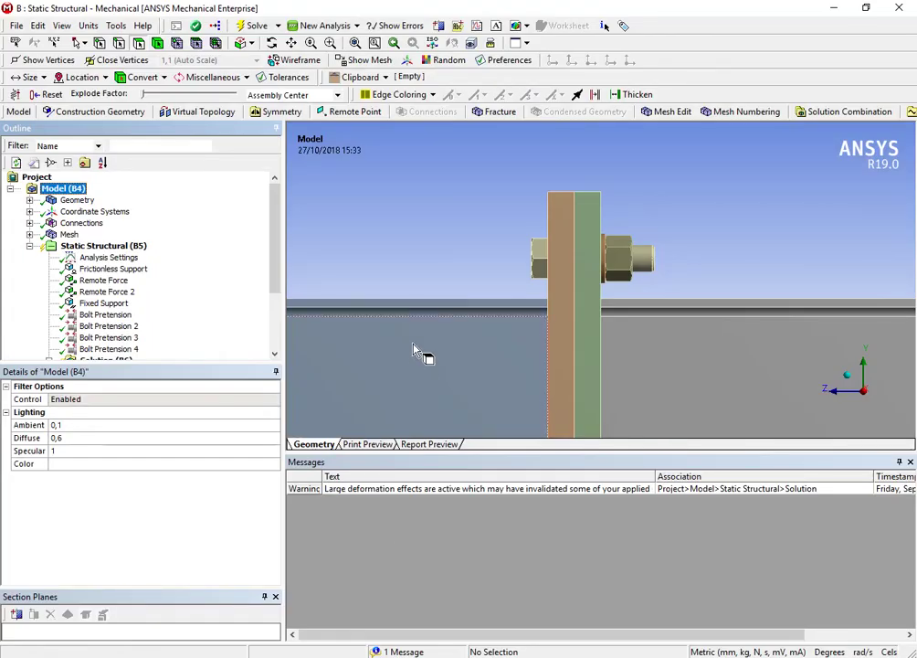
scroll(413, 350, "down", 2)
left_click_drag(508, 461, 497, 549)
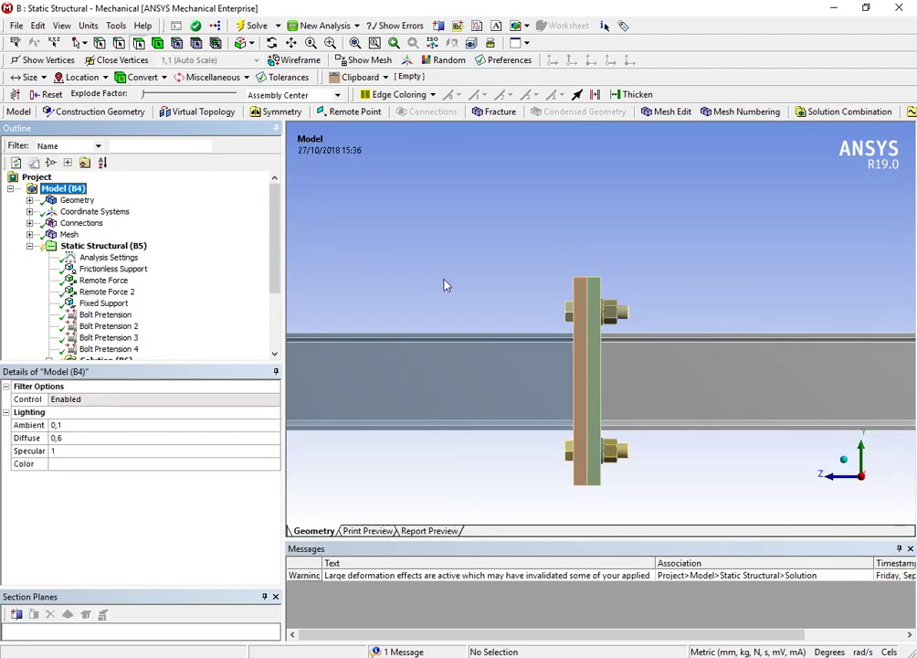
- Orbit the model to an isometric view and narrow the Outline panel
middle_click_drag(465, 279, 470, 229)
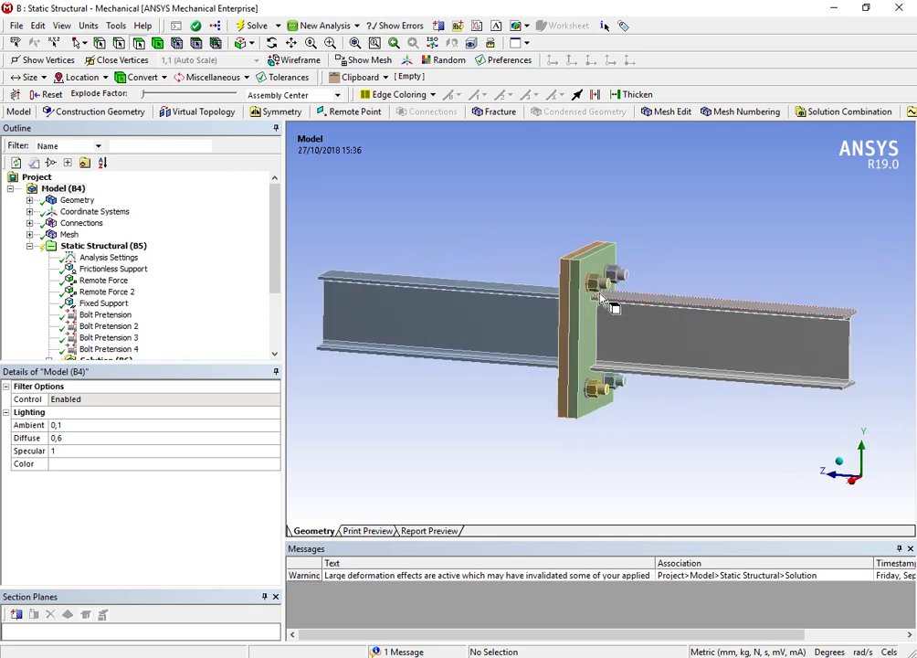
scroll(470, 229, "up", 2)
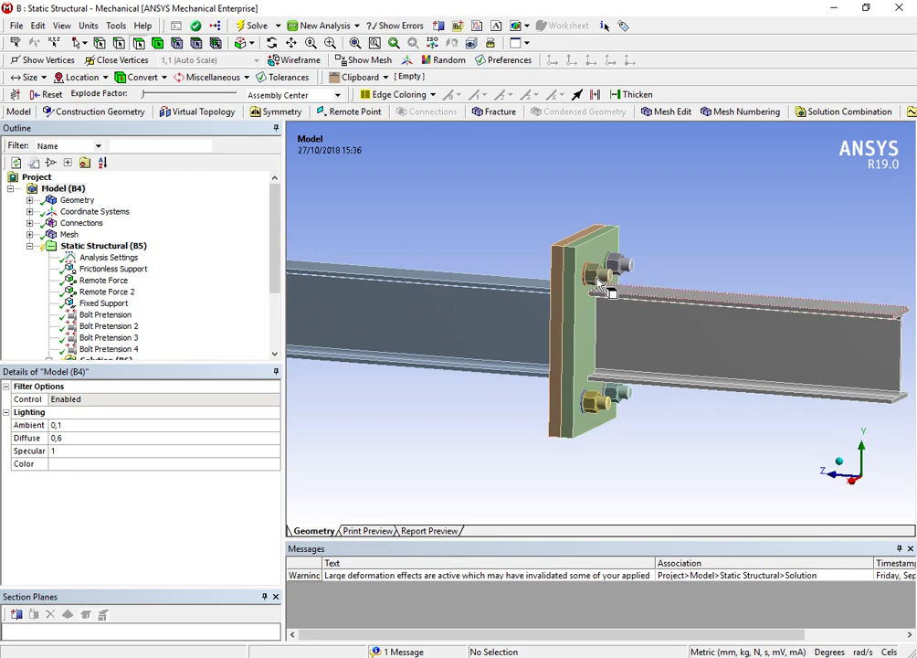
middle_click_drag(599, 284, 713, 293)
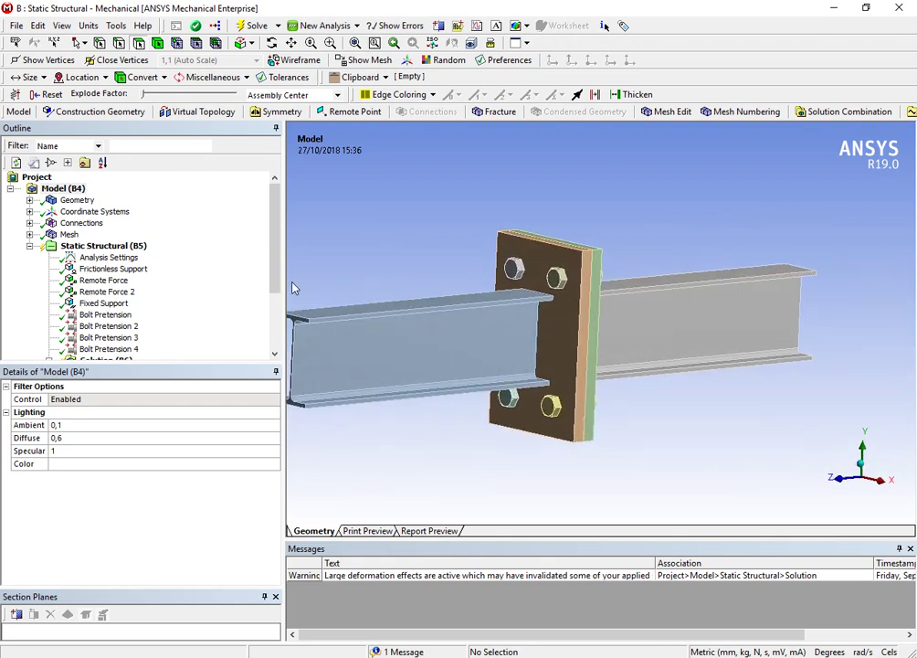
left_click_drag(284, 281, 193, 315)
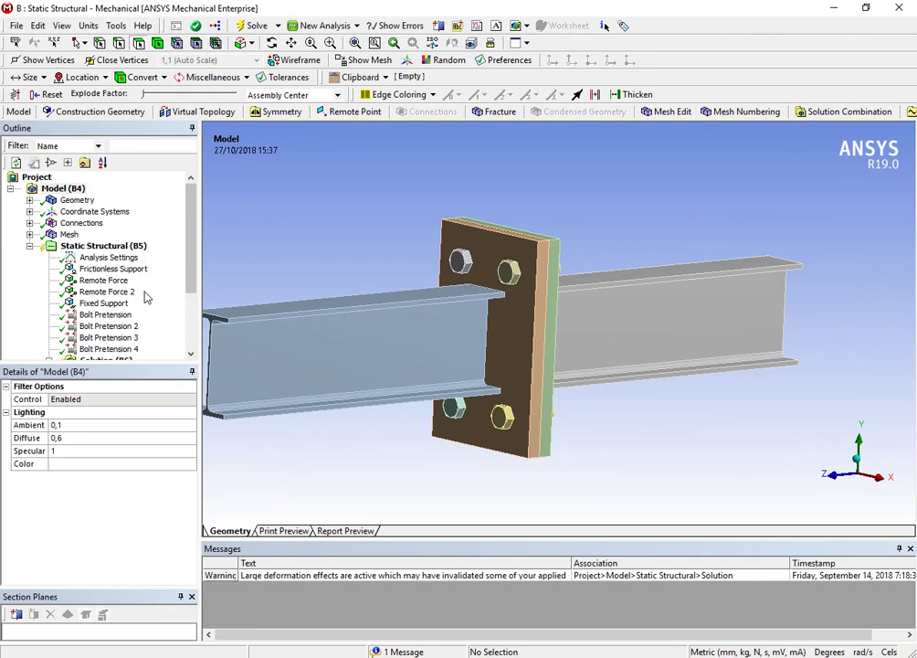
double_click(73, 200)
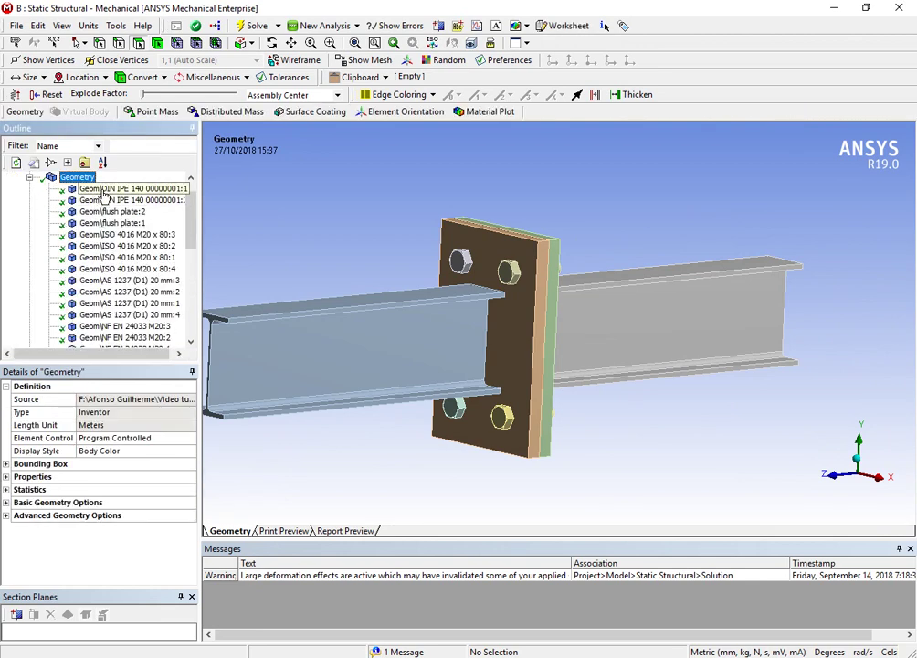
left_click(103, 189)
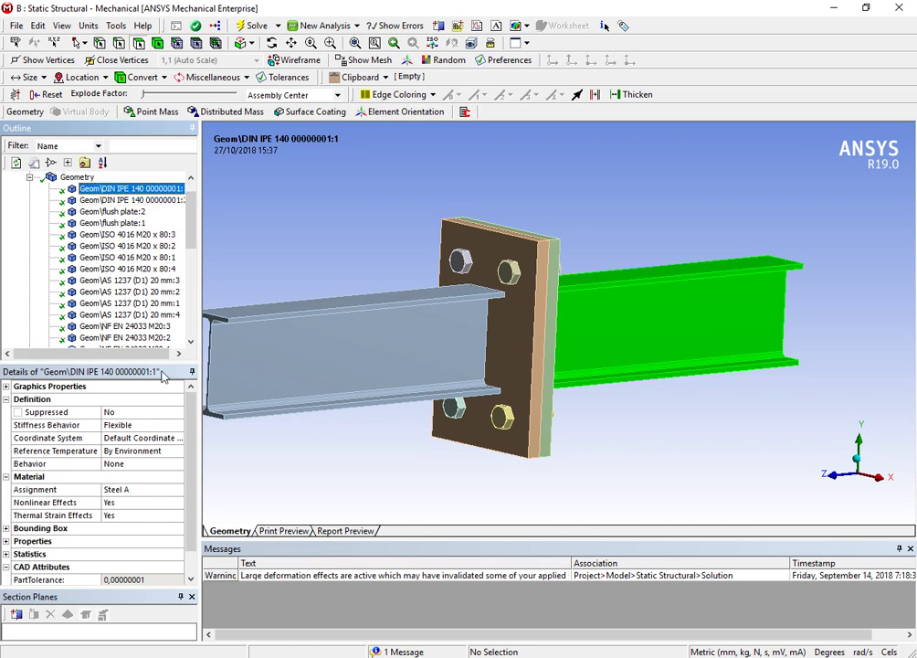
left_click(144, 200)
left_click(143, 189)
left_click(144, 200)
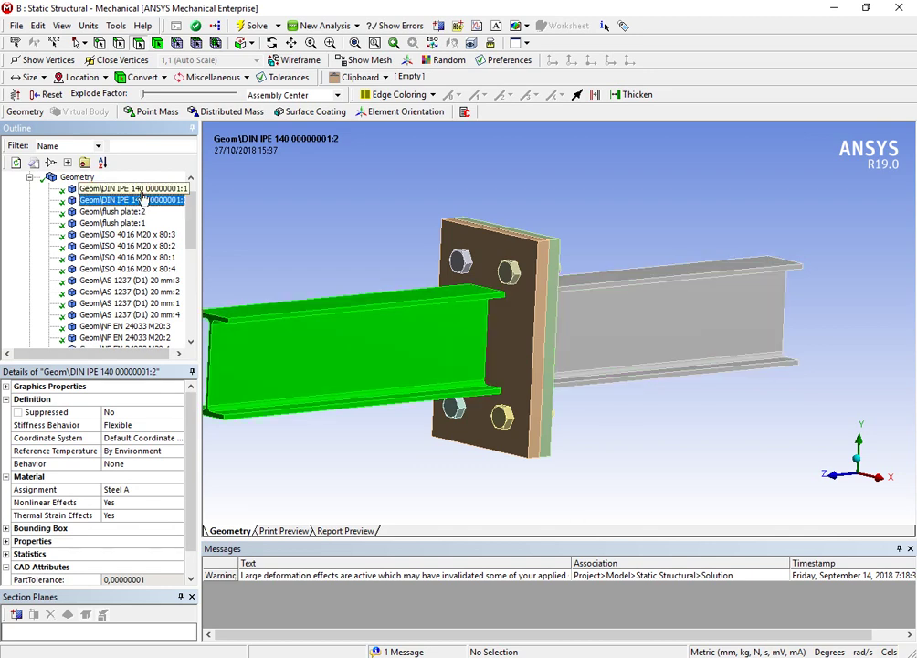
left_click(143, 191)
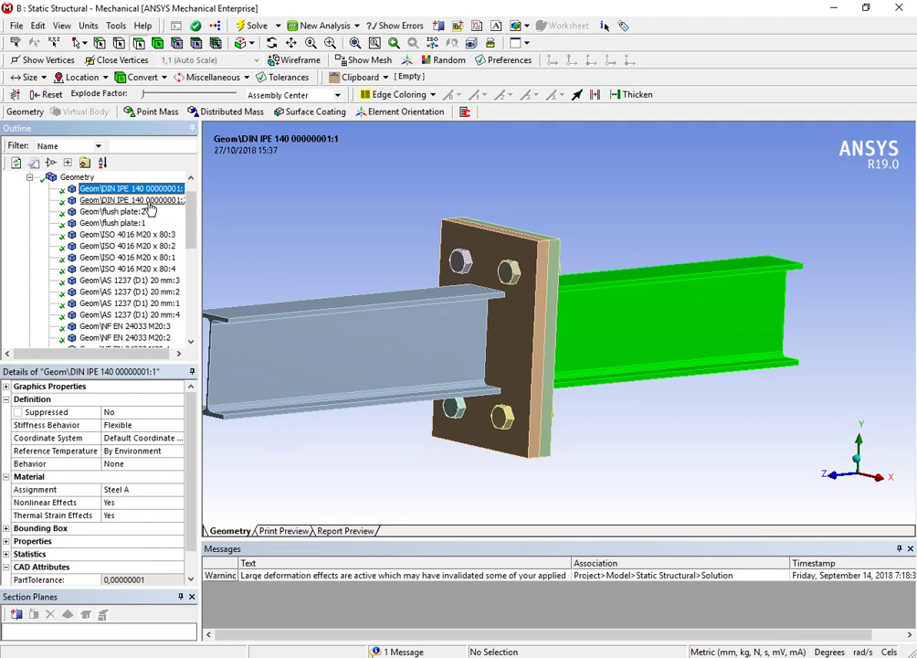
left_click(149, 200, "ctrl")
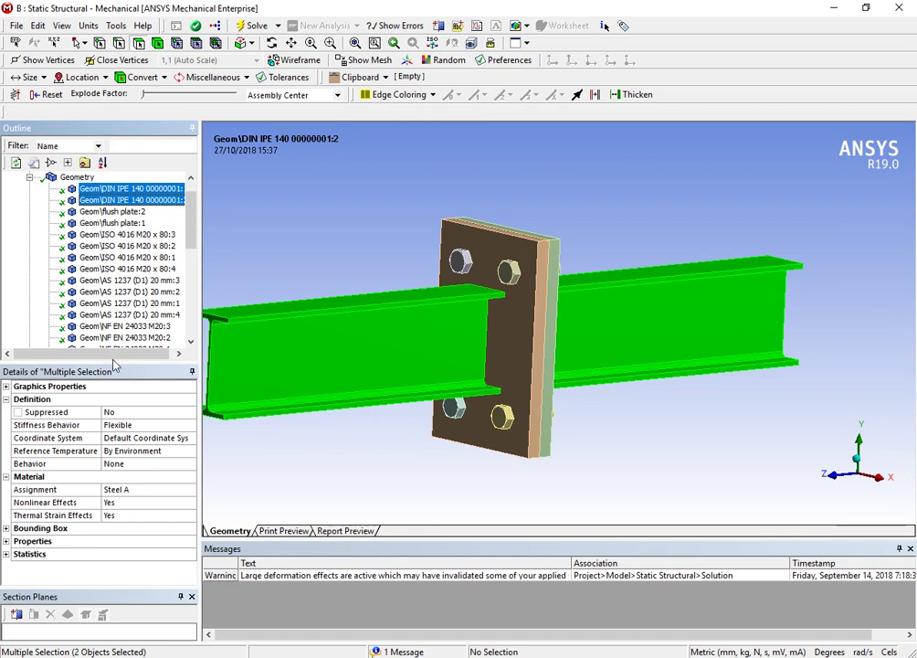
left_click(116, 213)
left_click(114, 224)
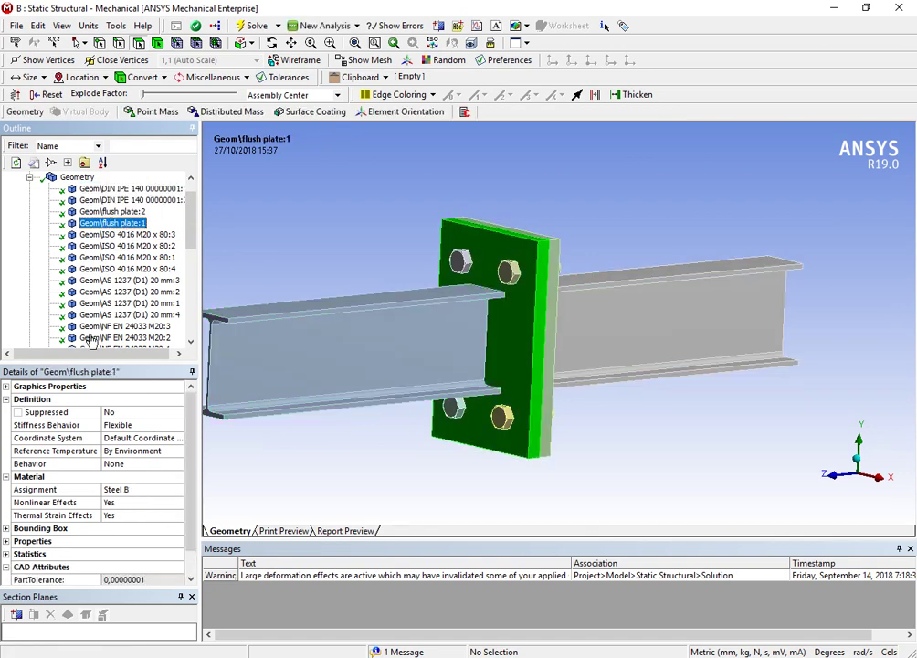
key("Down")
key("Down")
key("Down")
key("Down")
key("Down")
key("Down")
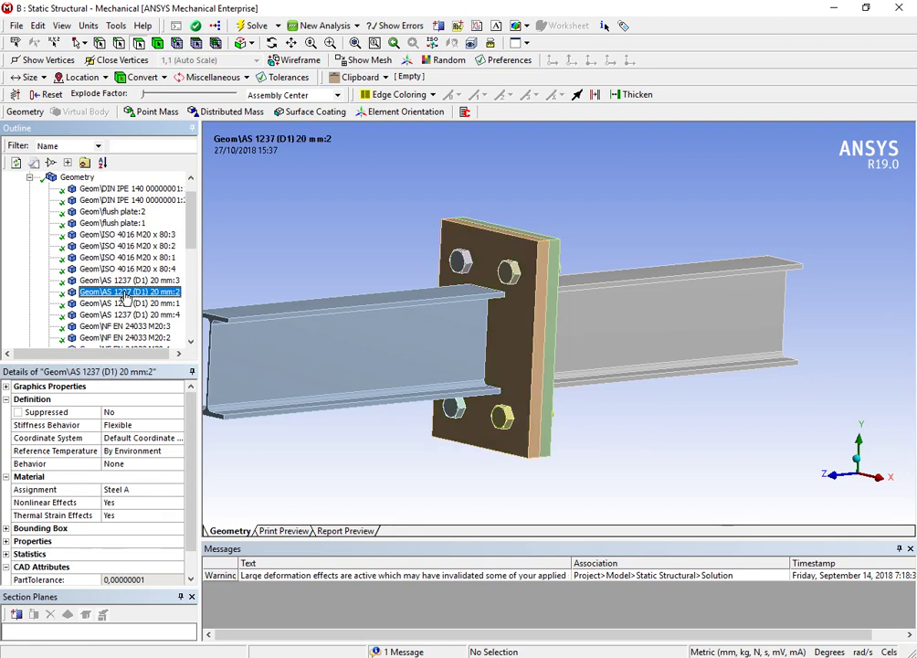
key("Down")
key("Down")
key("Down")
key("Down")
key("Down")
key("Down")
scroll(130, 258, "up", 4)
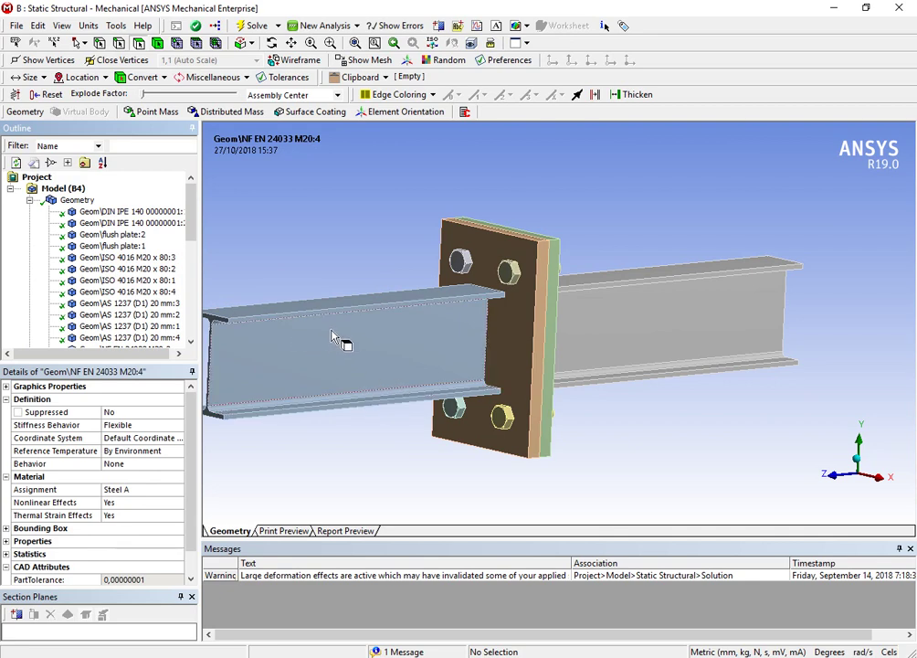
left_click(128, 226)
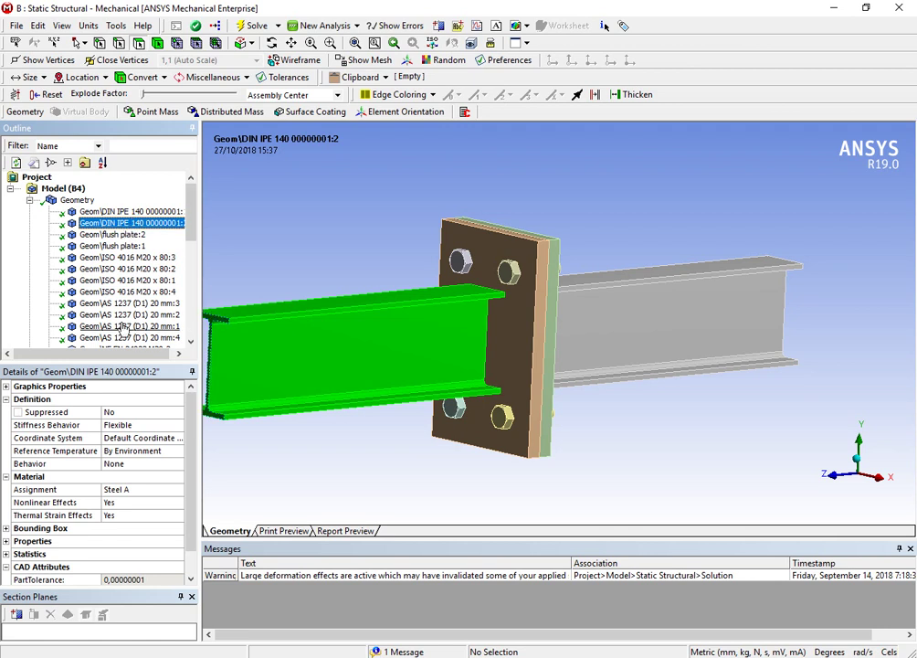
left_click(132, 212)
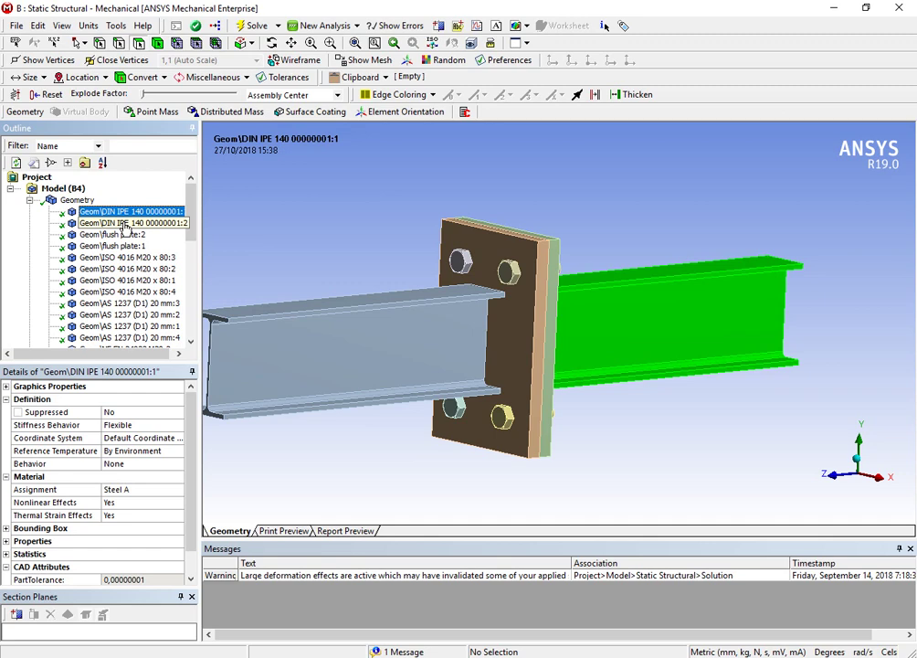
middle_click_drag(322, 363, 325, 412)
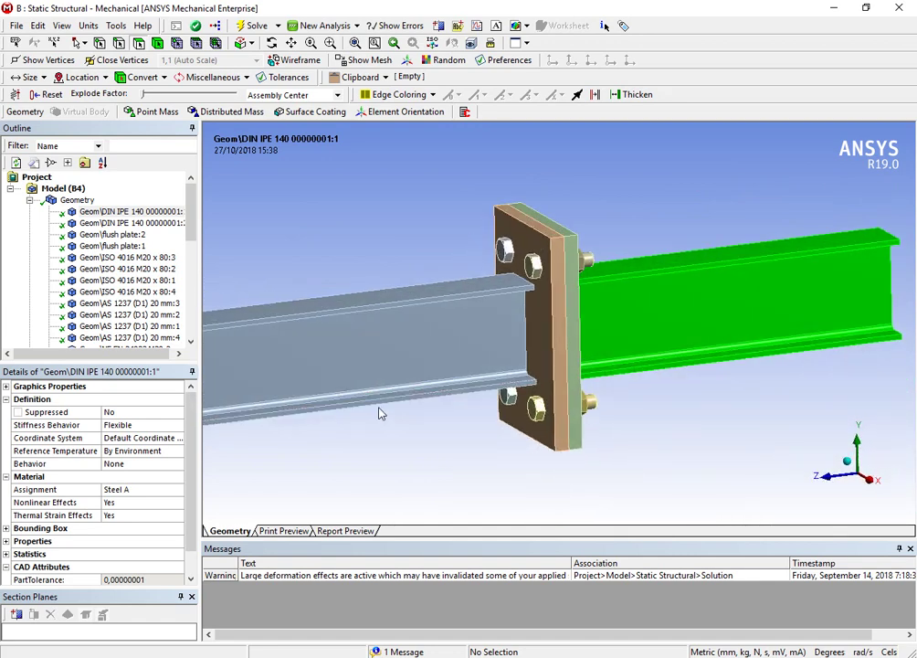
middle_click_drag(391, 411, 477, 414)
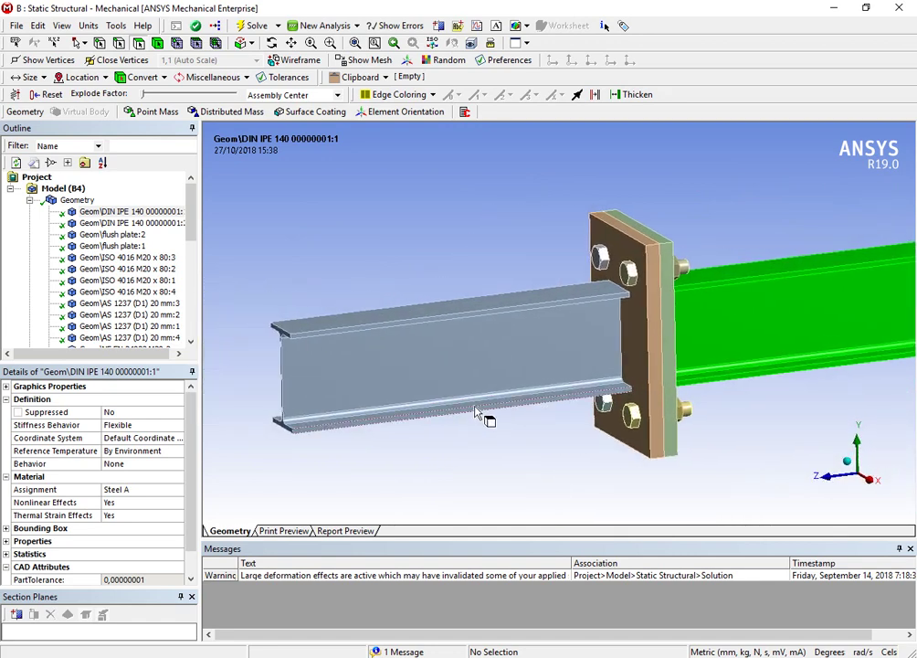
left_click(29, 200)
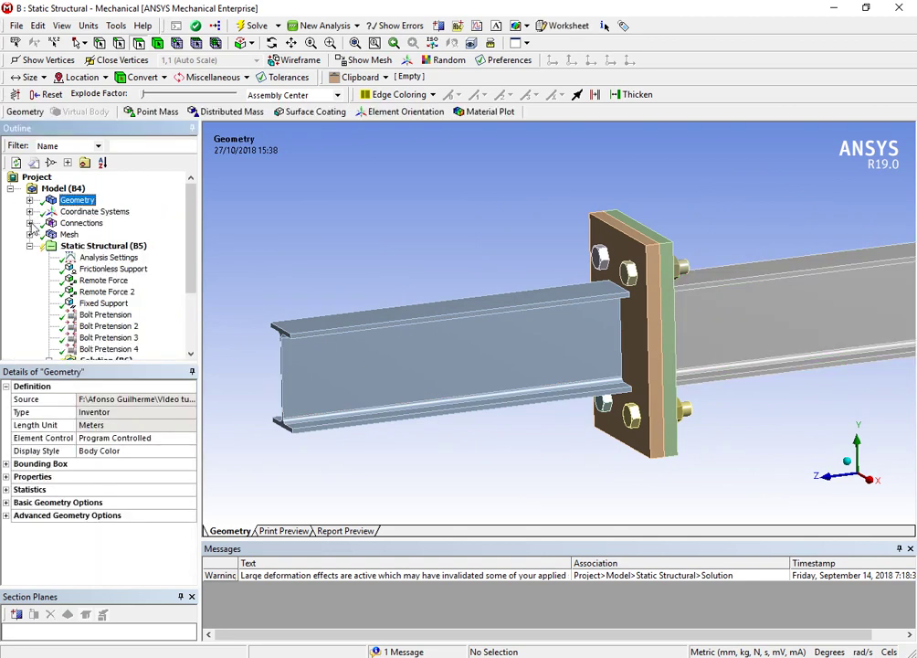
- Expand Connections > Contacts and enlarge the tree to list all contacts
left_click(30, 223)
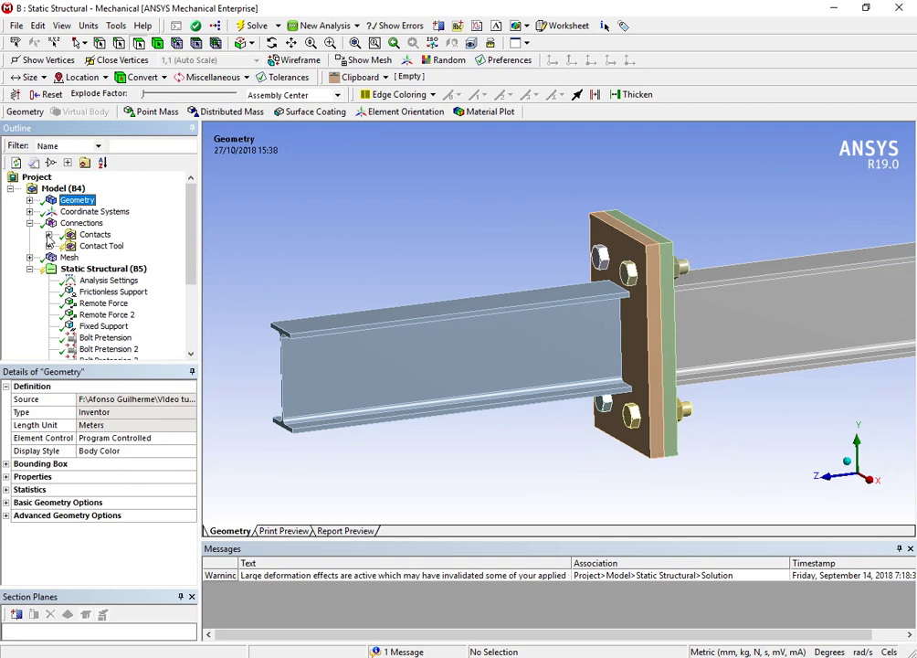
left_click(48, 235)
scroll(127, 266, "down", 5)
scroll(127, 270, "up", 5)
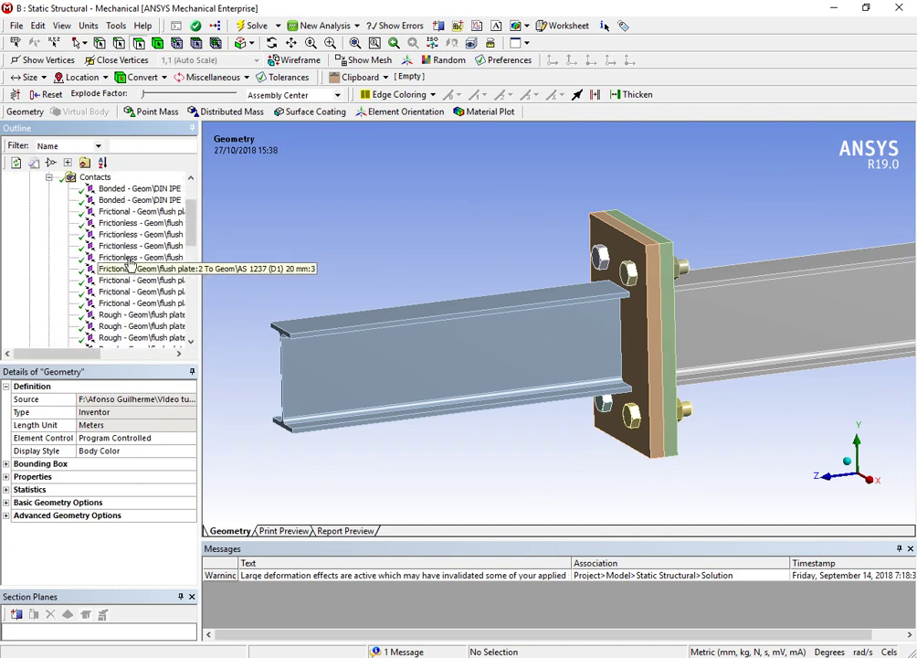
scroll(129, 263, "up", 1)
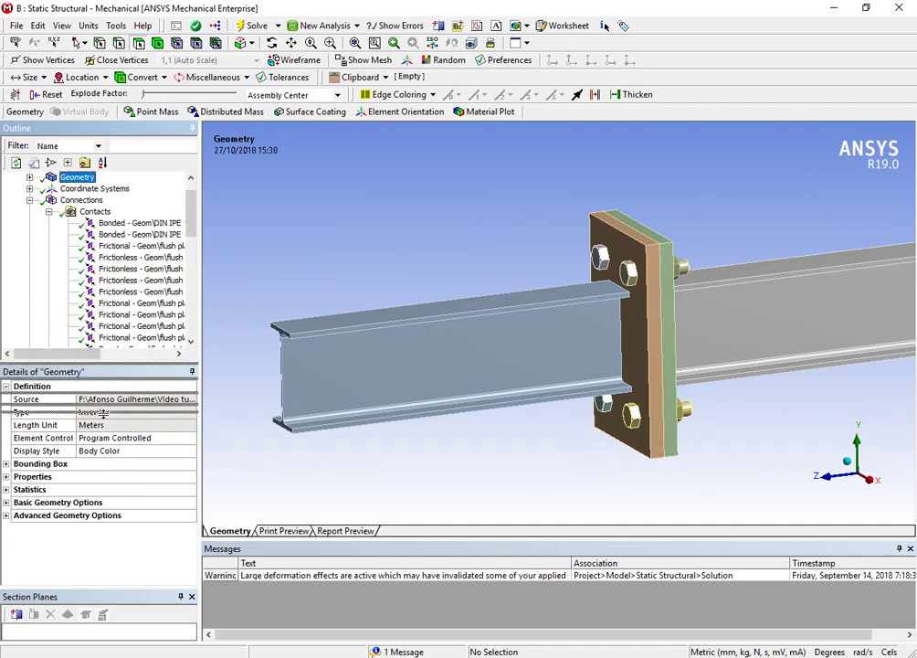
left_click_drag(104, 362, 104, 414)
- Inspect both bonded beam-to-plate contacts and the frictional plate-to-plate contact
left_click(128, 224)
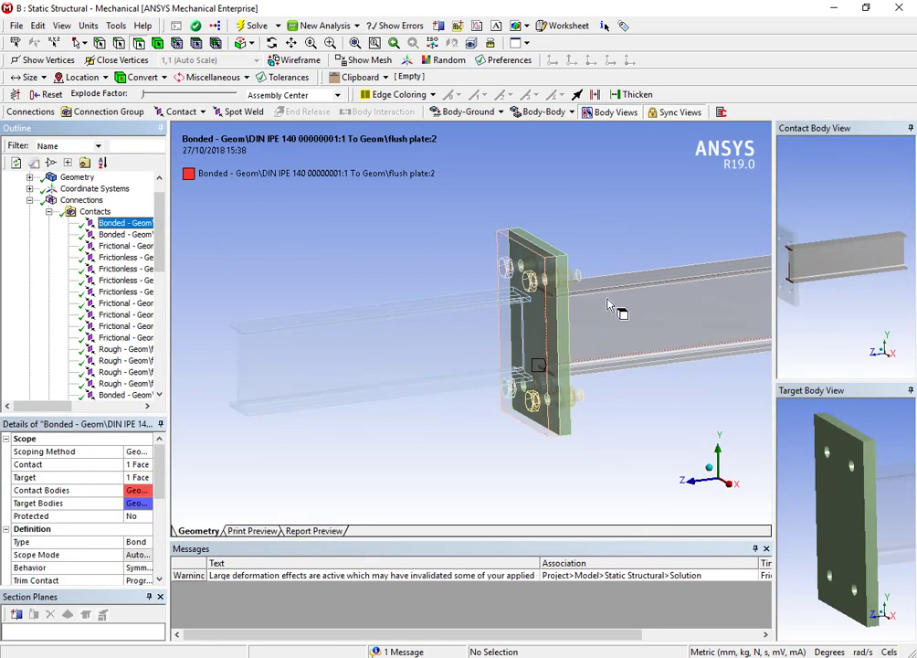
middle_click_drag(614, 307, 559, 321)
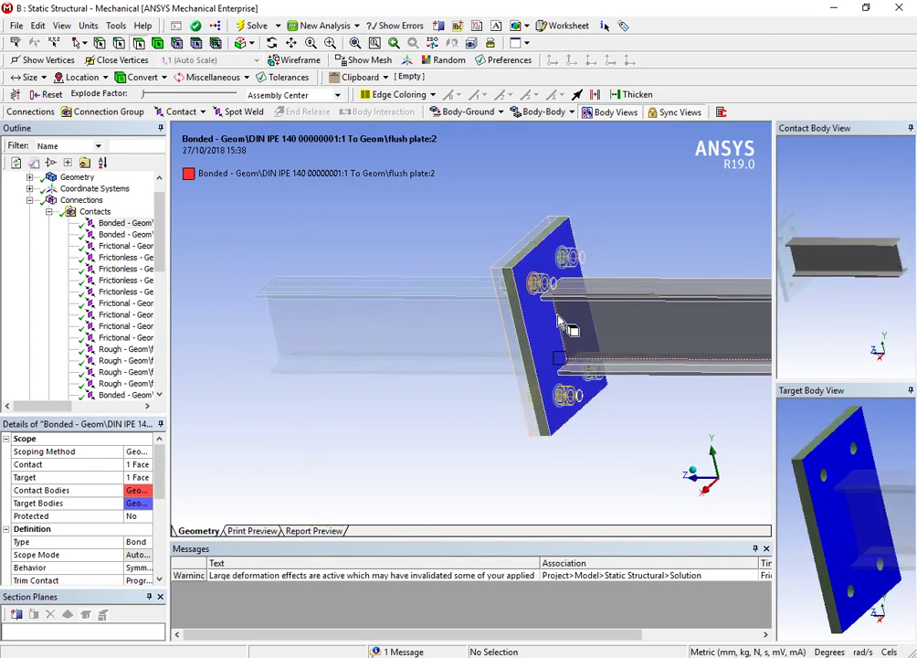
left_click(108, 235)
middle_click_drag(331, 389, 434, 371)
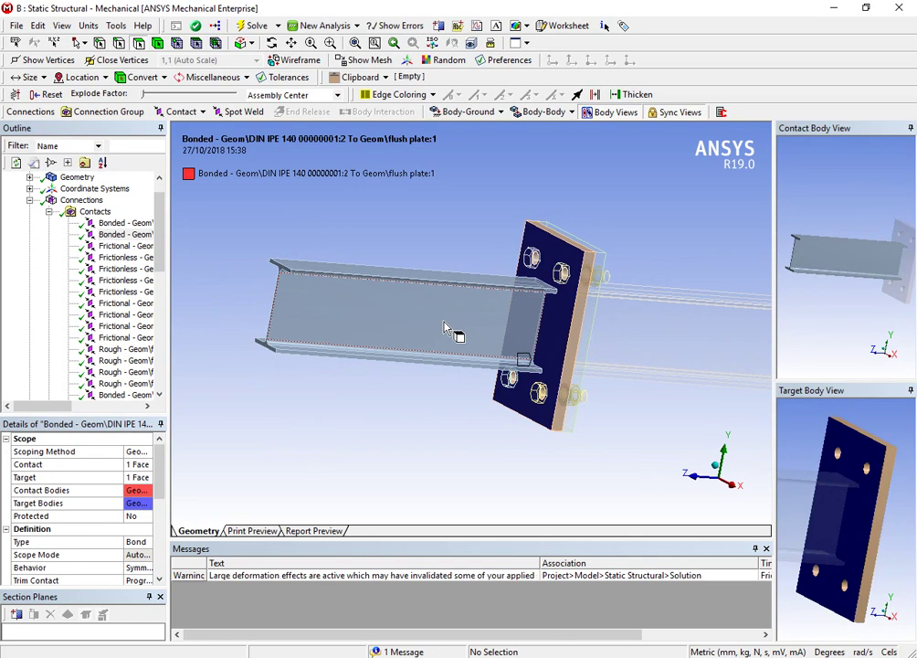
left_click(116, 246)
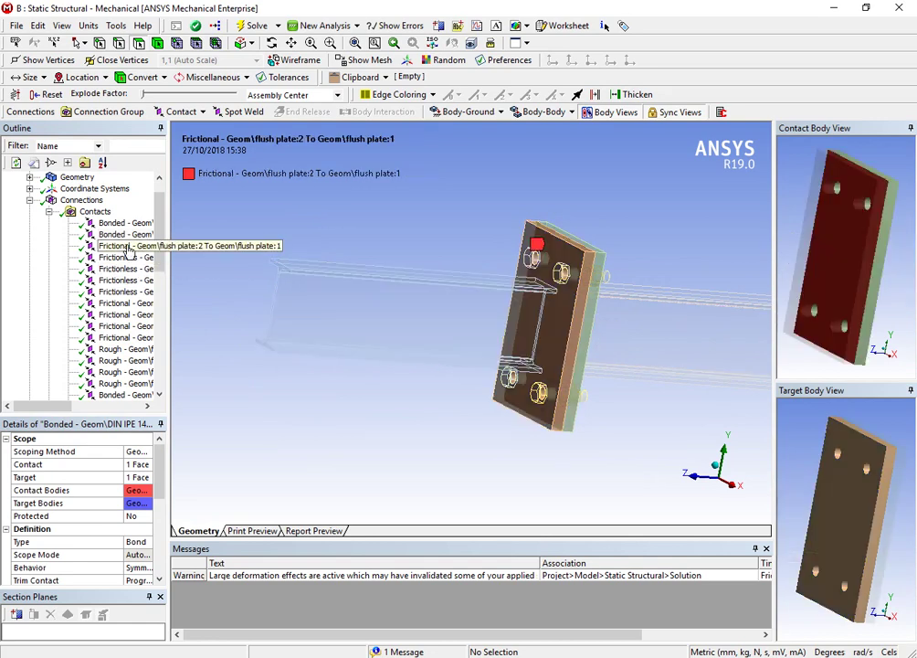
middle_click_drag(444, 314, 516, 335)
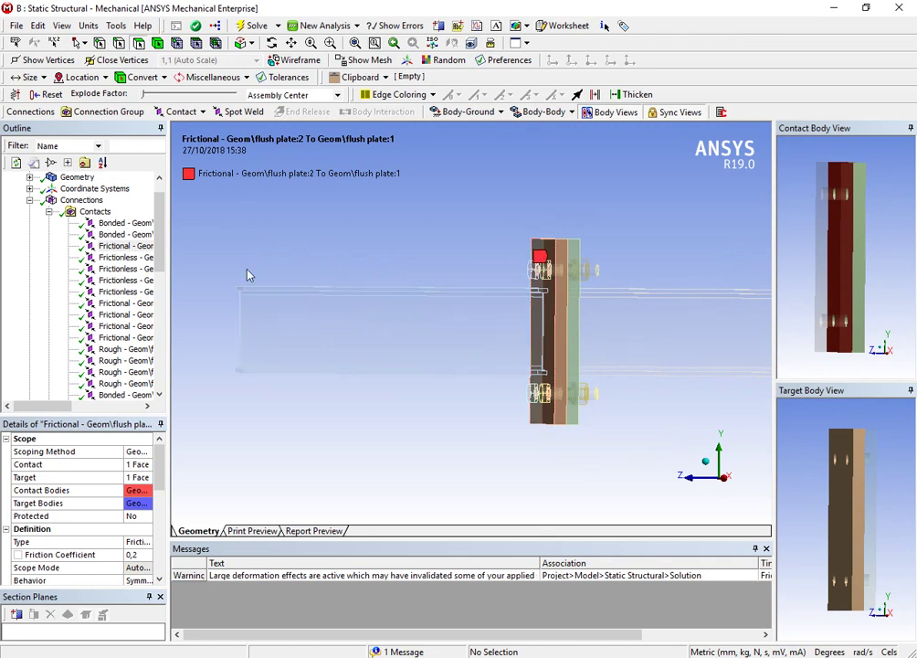
- Select two frictionless plate-to-bolt contacts together and orbit around the bolted plates
left_click(128, 258)
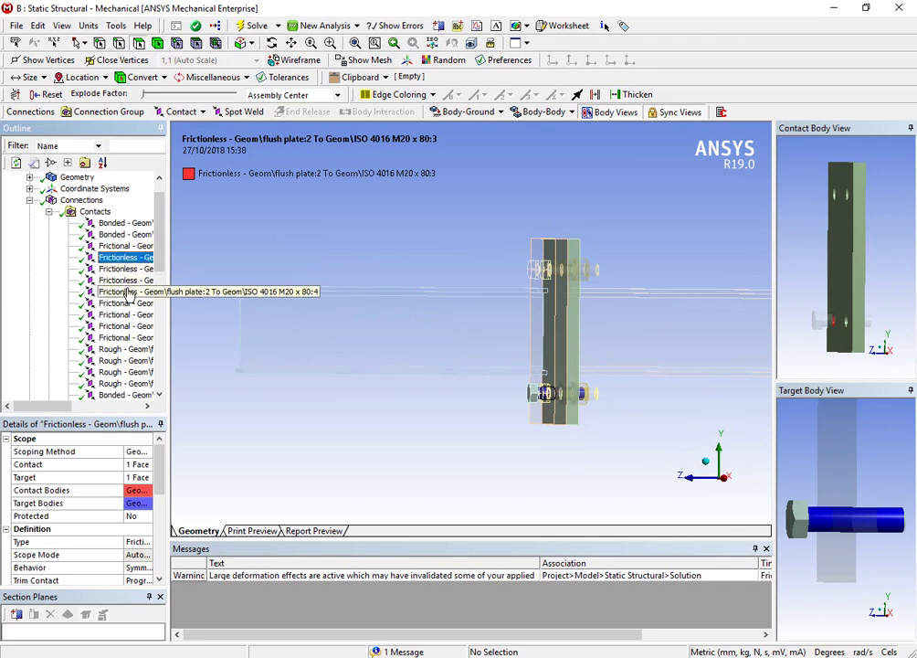
left_click(127, 293, "ctrl")
middle_click_drag(512, 288, 711, 286)
scroll(146, 294, "down", 2)
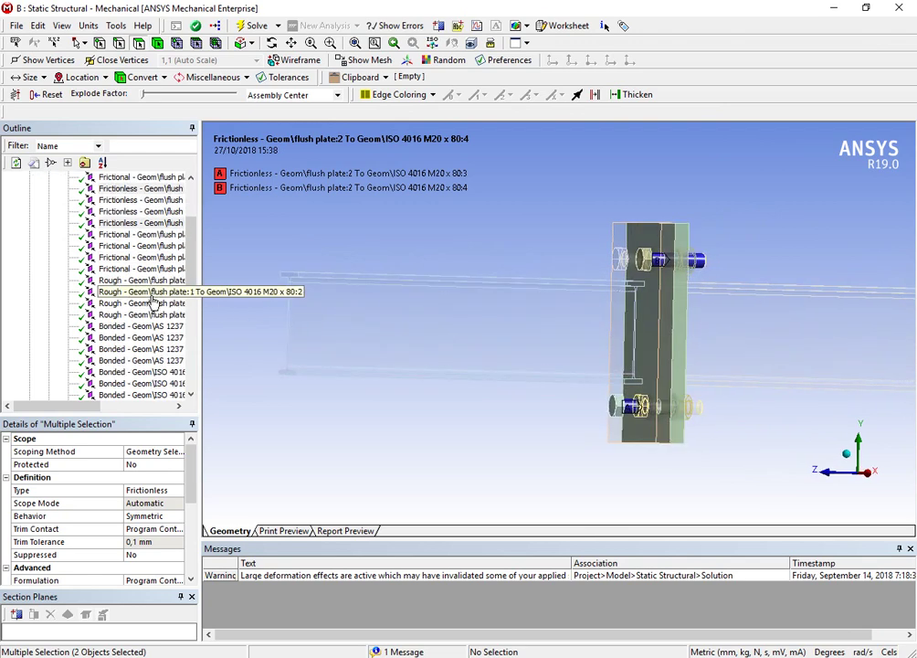
scroll(148, 303, "up", 1)
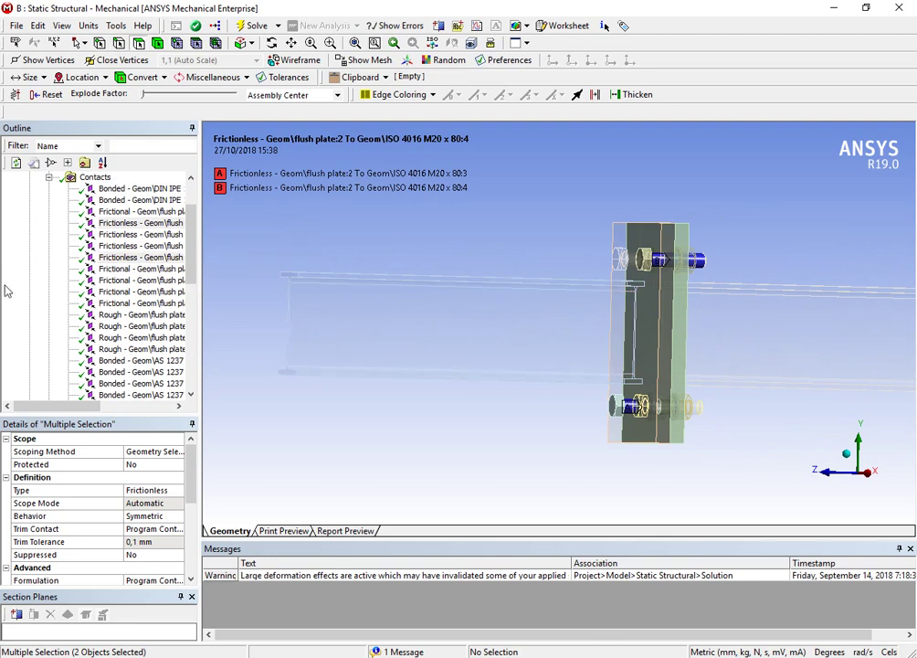
- Check the frictional plate-to-washer, a frictionless plate-to-bolt and a rough plate-to-bolt contact
left_click(115, 271)
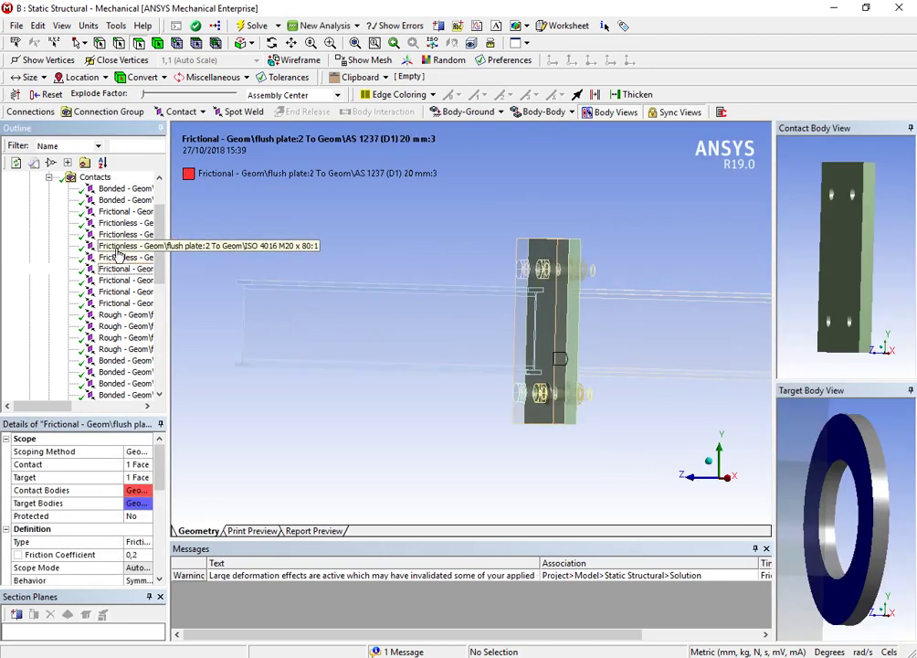
left_click(115, 247)
middle_click_drag(409, 313, 260, 314)
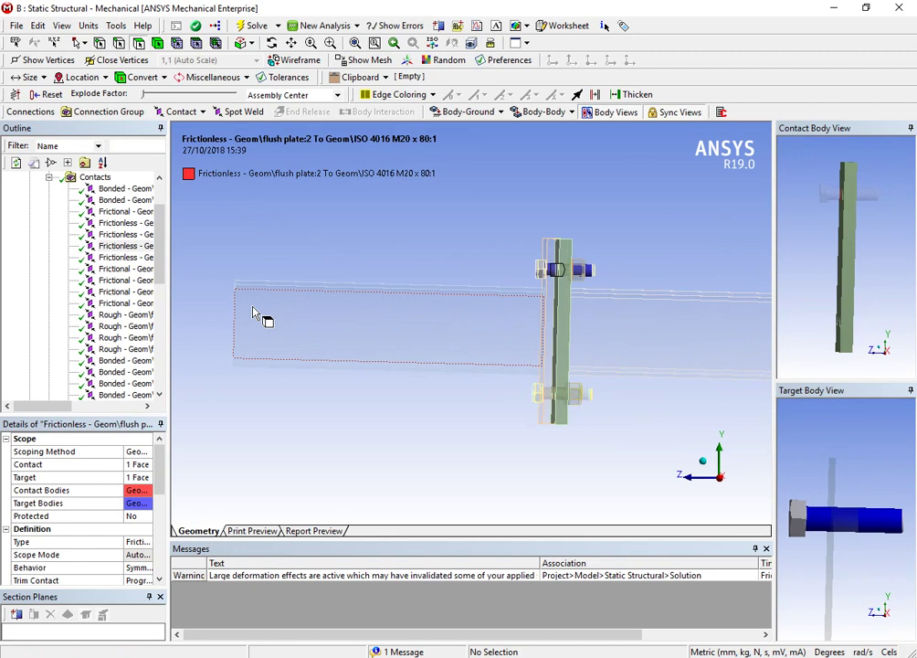
scroll(96, 322, "down", 3)
scroll(126, 286, "up", 1)
left_click(126, 281)
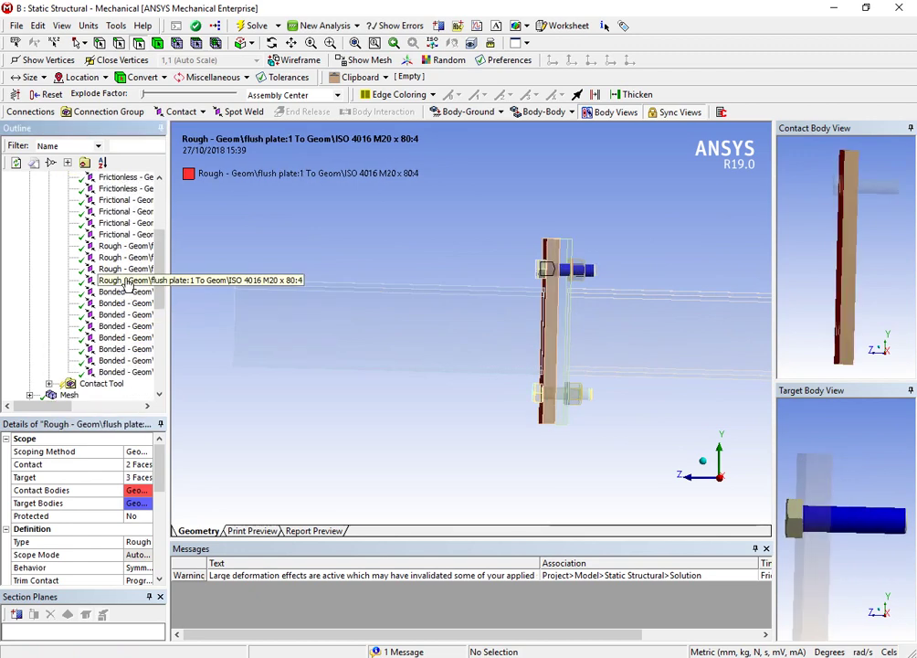
scroll(127, 279, "up", 2)
left_click(114, 234)
- Select all four frictionless contacts, then recheck the rough, frictional washer and frictionless contacts
left_click(111, 224)
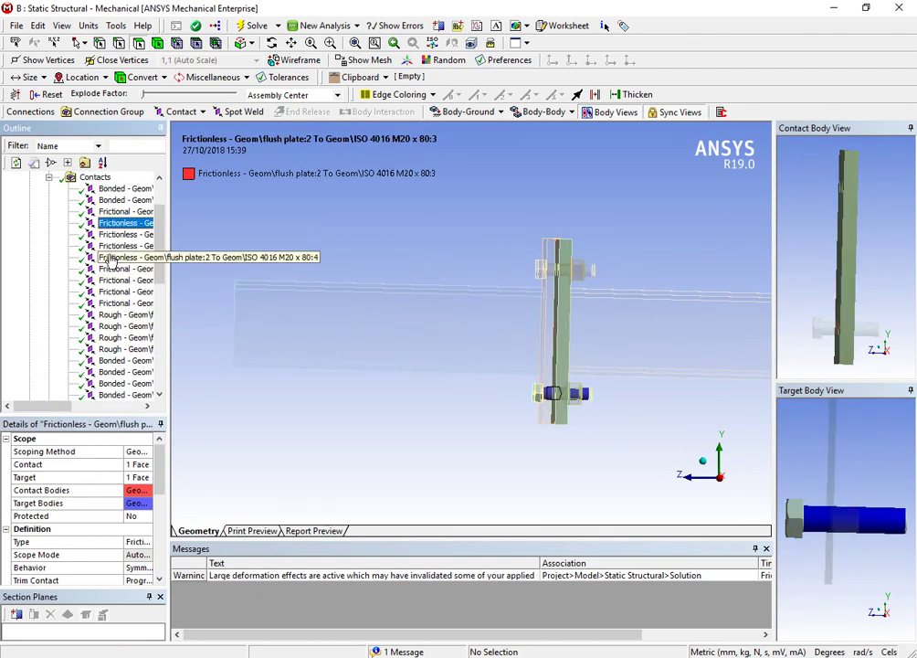
left_click(108, 259, "shift")
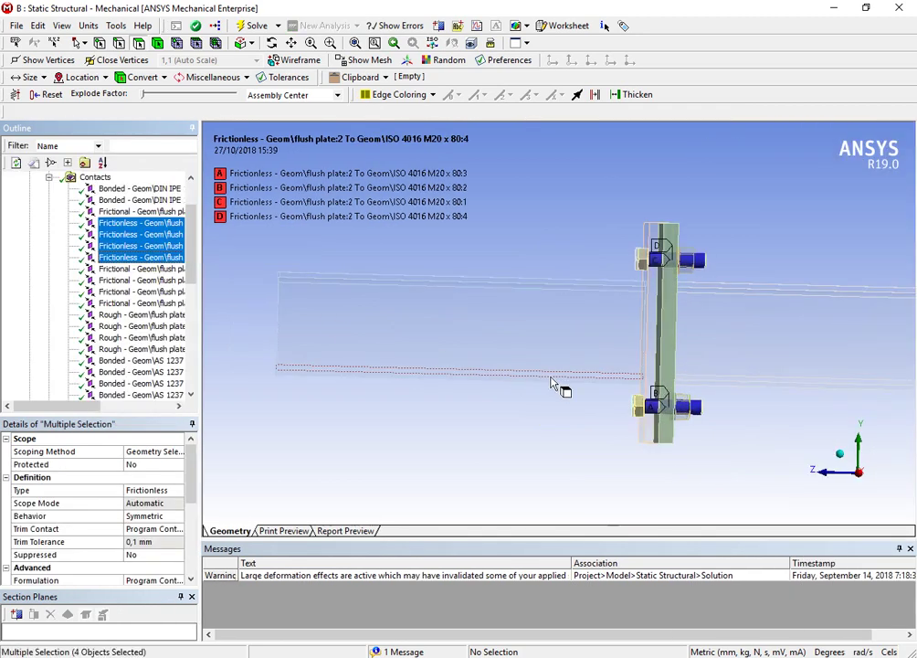
middle_click_drag(563, 378, 522, 384)
scroll(653, 285, "up", 2)
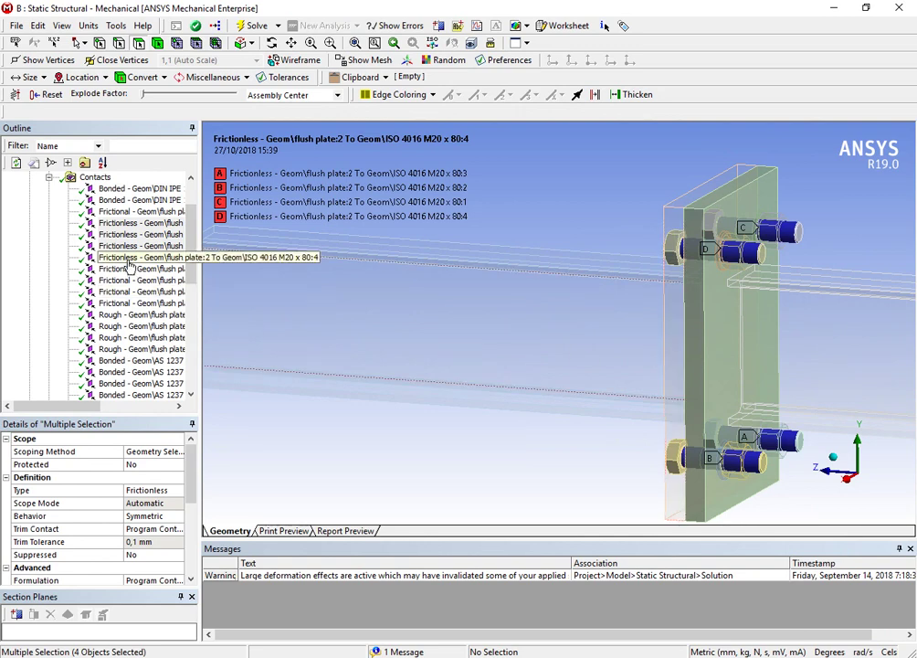
left_click(122, 319)
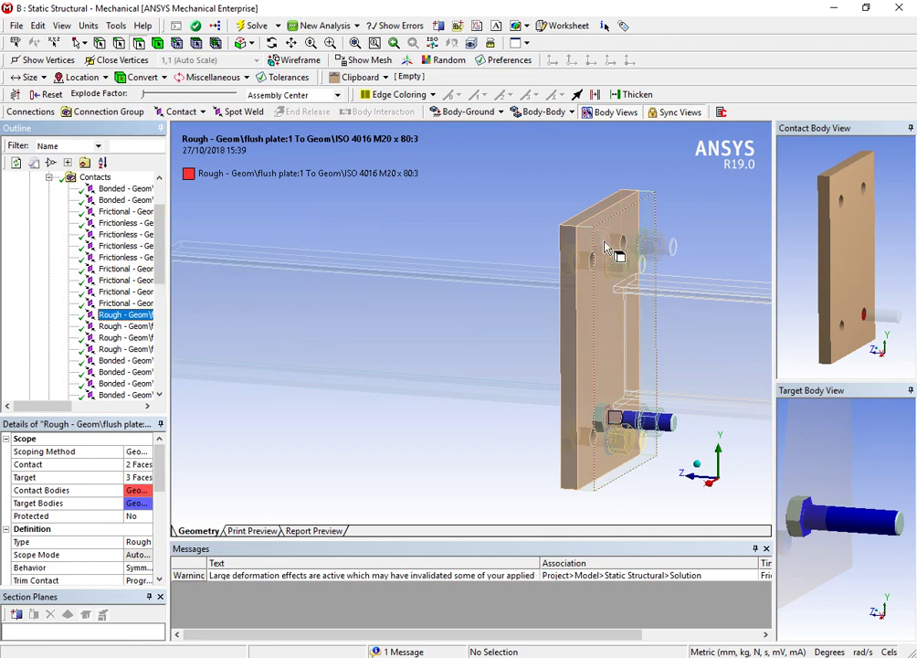
left_click(108, 282)
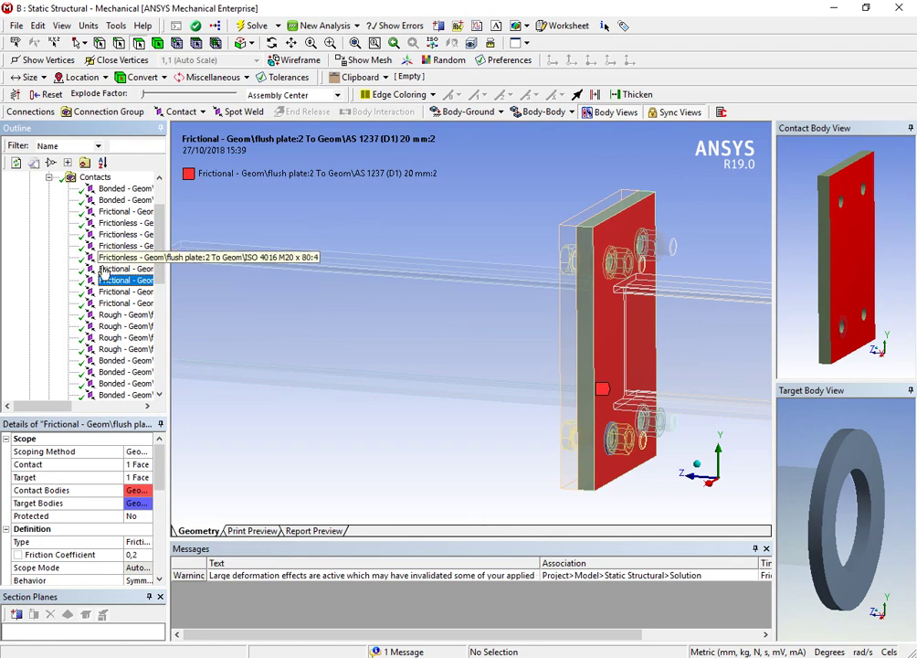
left_click(110, 234)
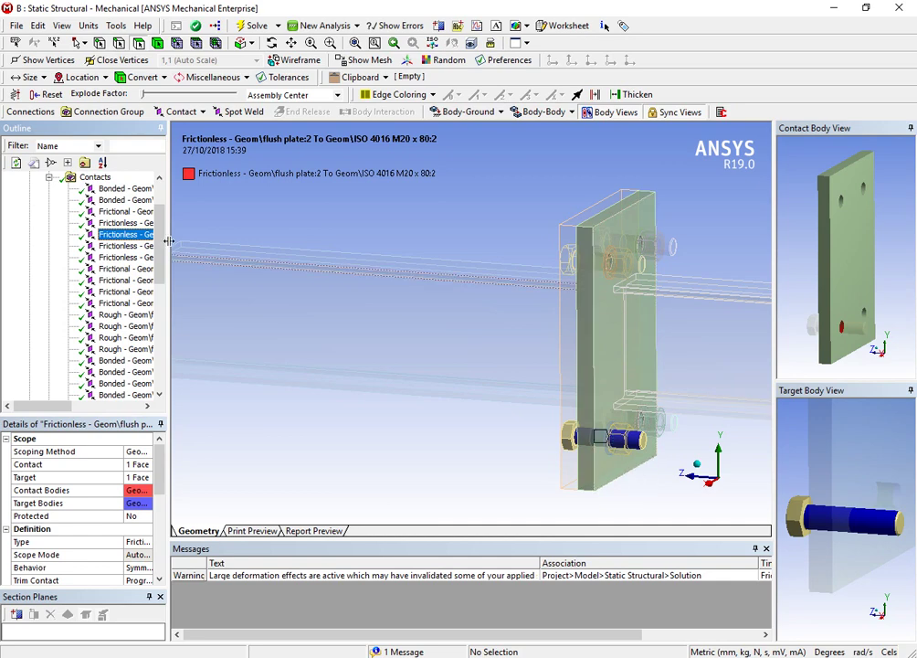
- Check the washer 20 mm:3 frictional contact, all four bonded washer-to-nut contacts, and a bolt-to-nut contact
left_click(119, 274)
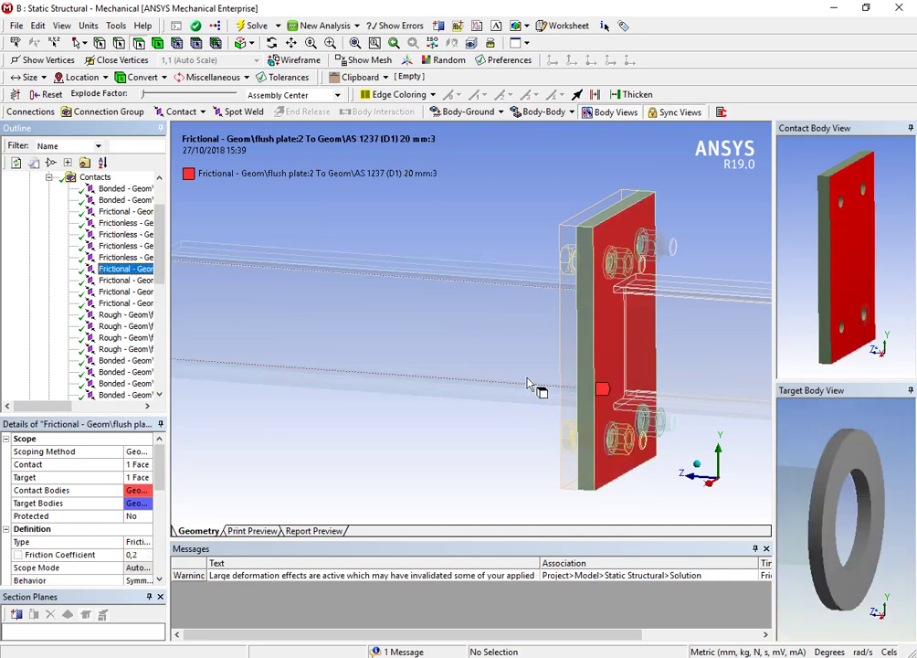
middle_click_drag(528, 384, 683, 317)
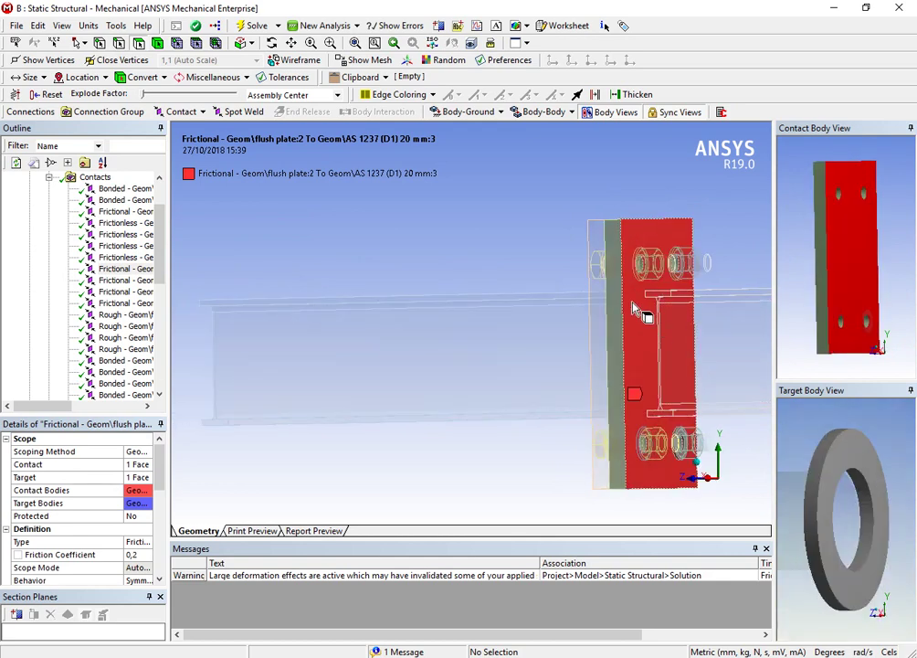
scroll(118, 318, "down", 2)
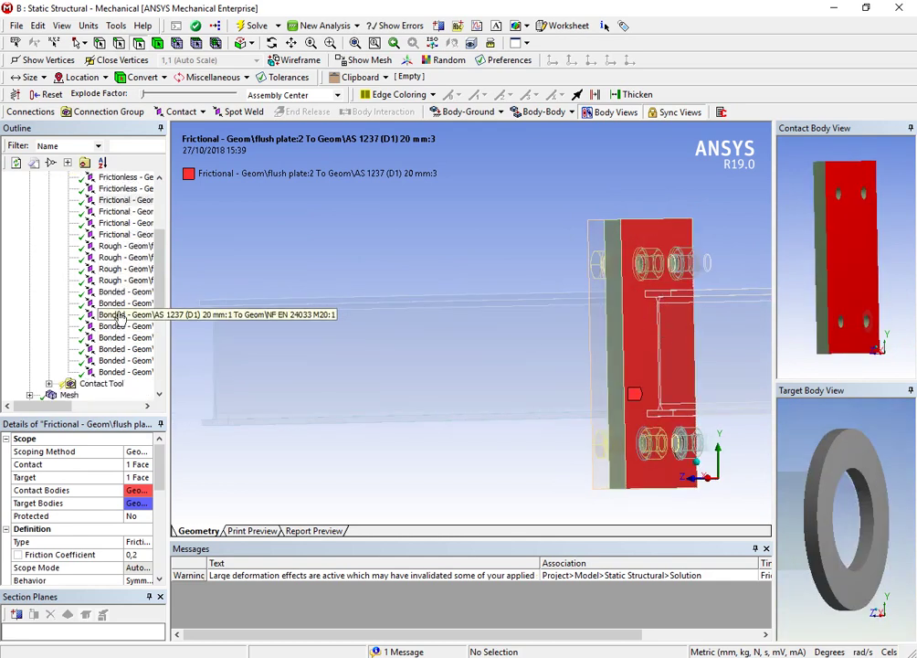
left_click(121, 294)
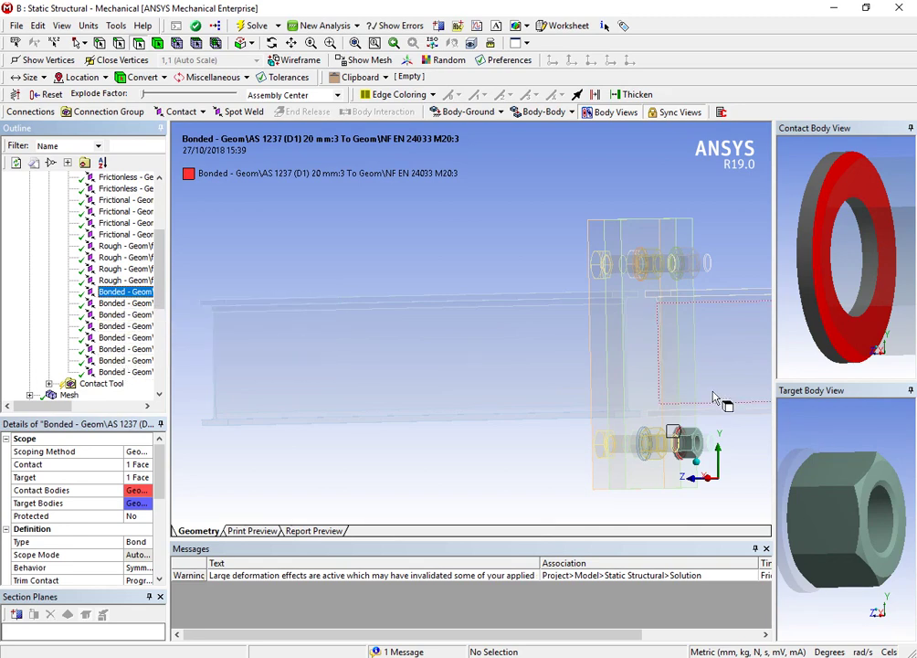
left_click(124, 326, "shift")
middle_click_drag(640, 267, 763, 270)
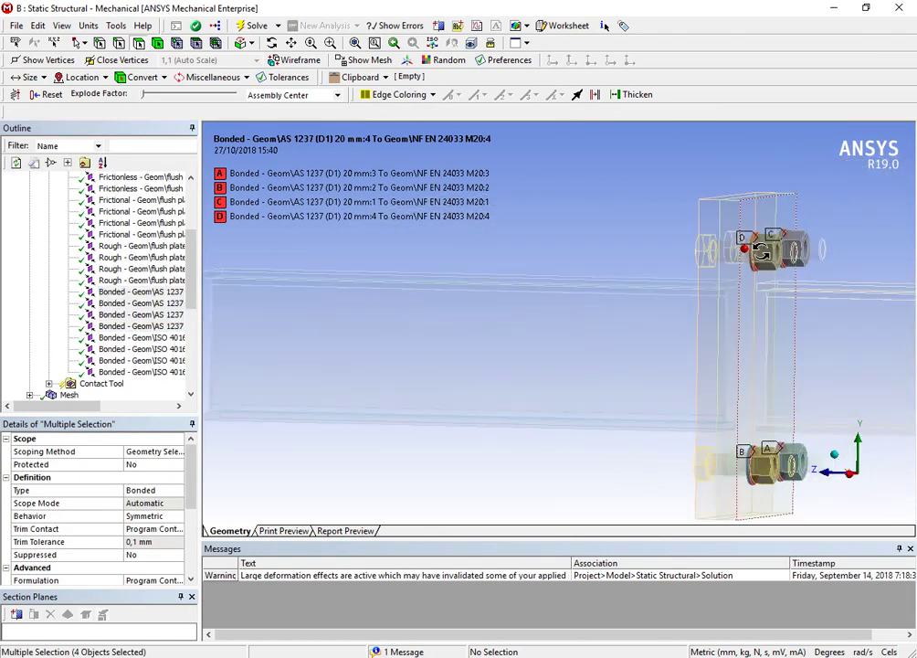
left_click(123, 337)
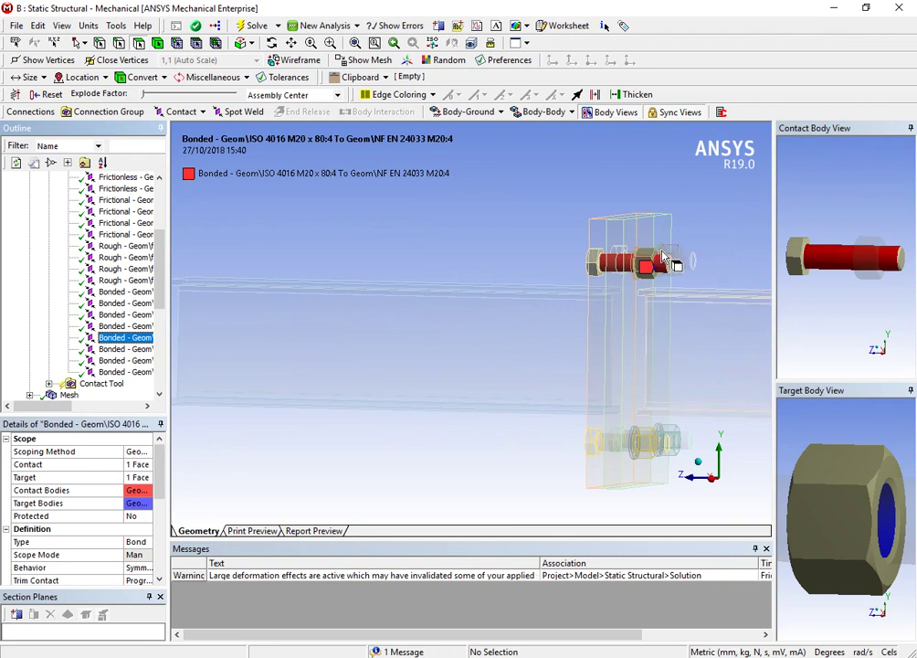
scroll(76, 313, "up", 4)
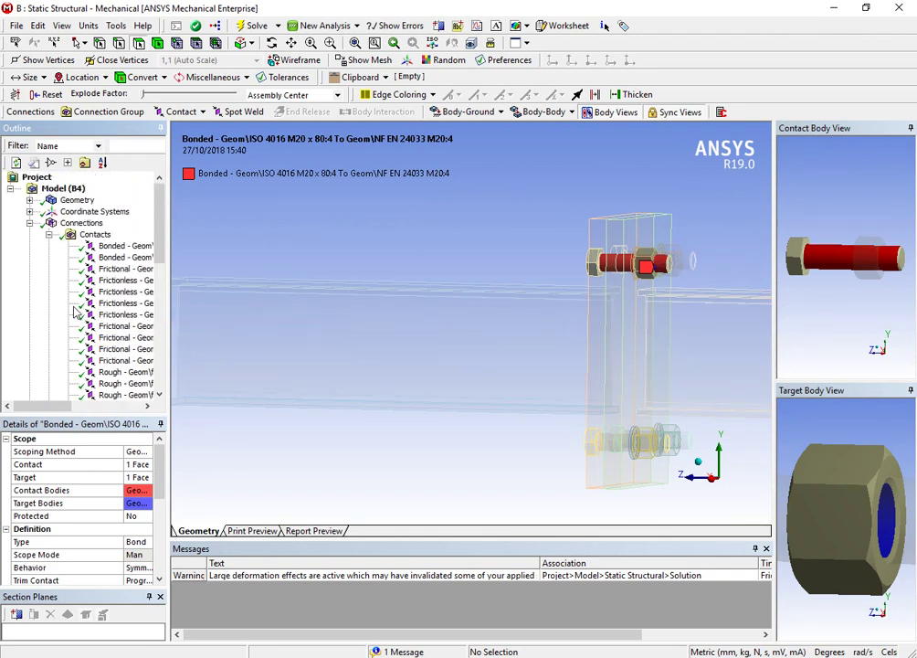
scroll(660, 404, "down", 2)
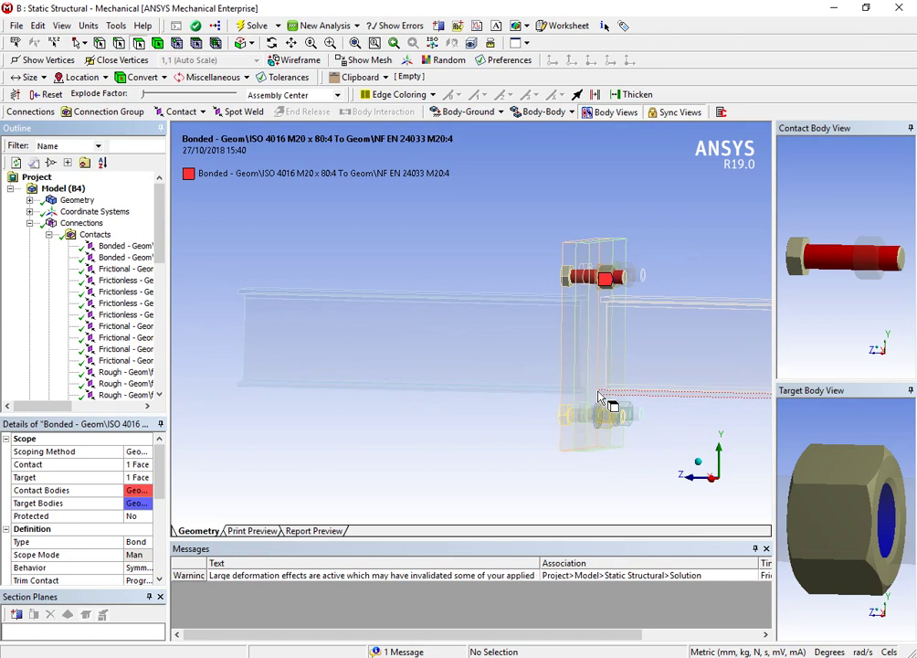
- Widen the Outline to read full contact names and scroll through the bonded bolt-to-nut contacts
left_click_drag(167, 329, 247, 325)
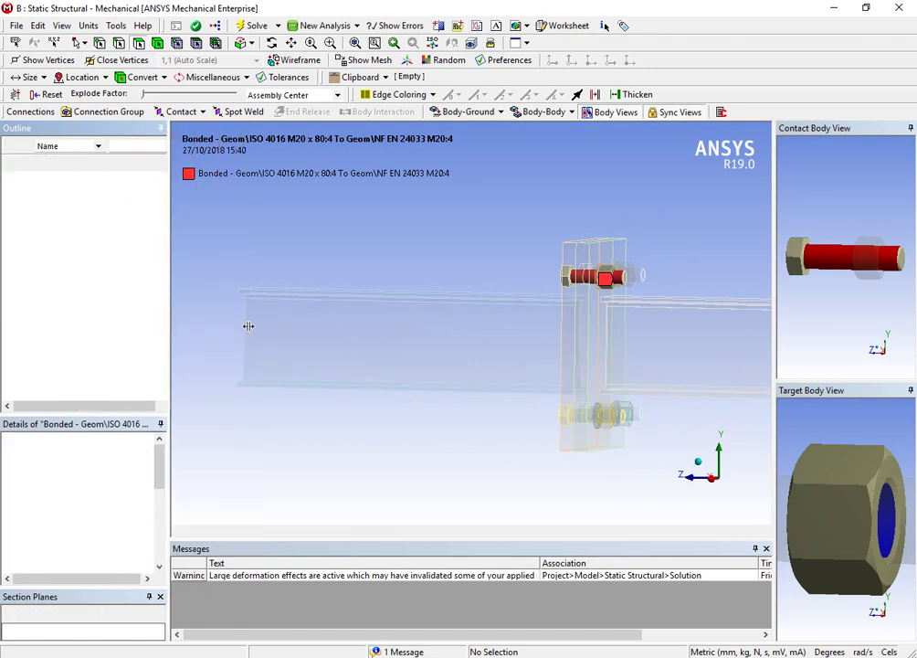
scroll(158, 322, "down", 4)
scroll(141, 540, "down", 5)
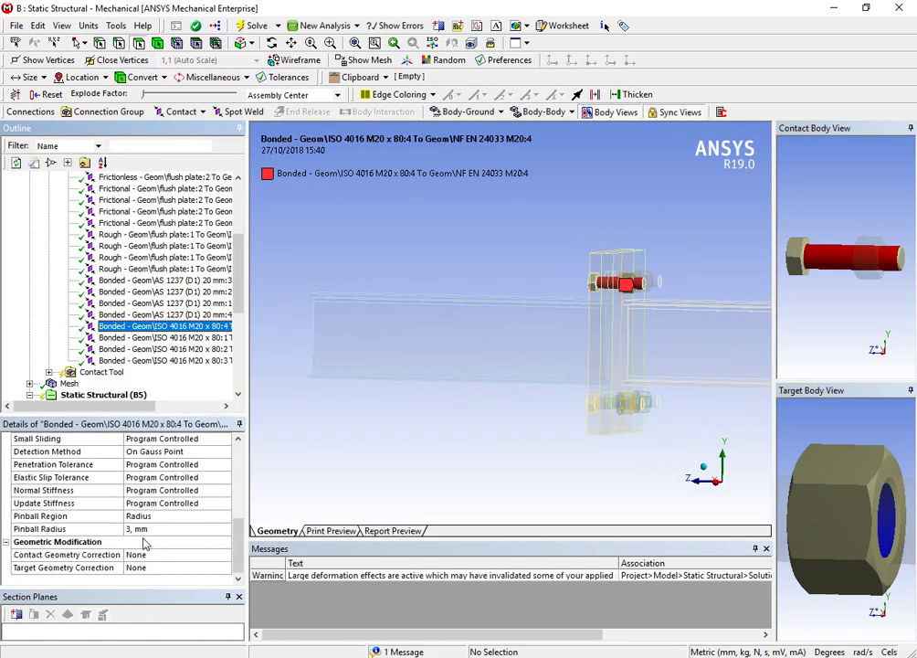
scroll(144, 541, "up", 2)
scroll(143, 542, "down", 2)
scroll(168, 528, "up", 3)
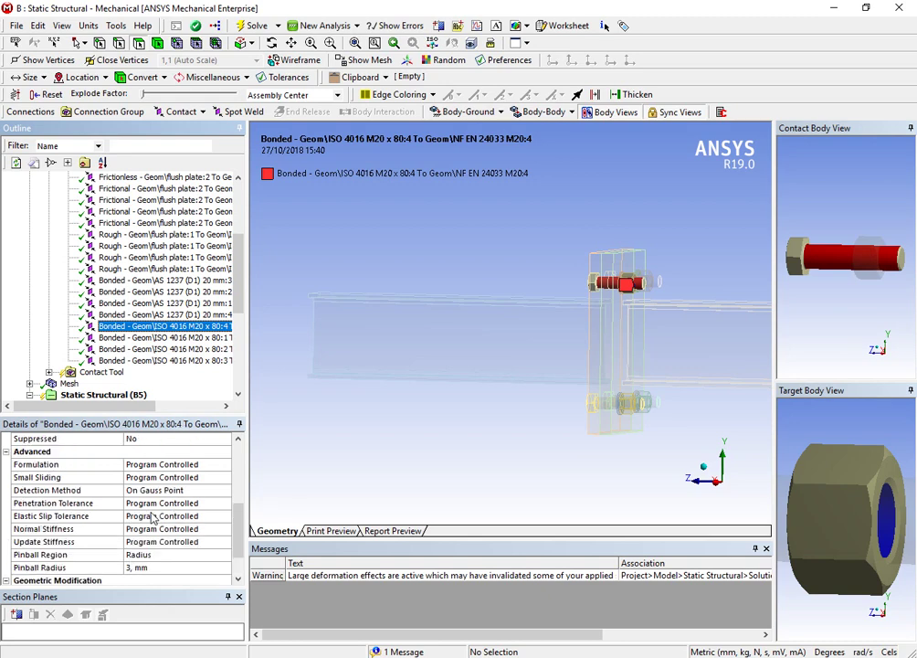
scroll(156, 513, "up", 1)
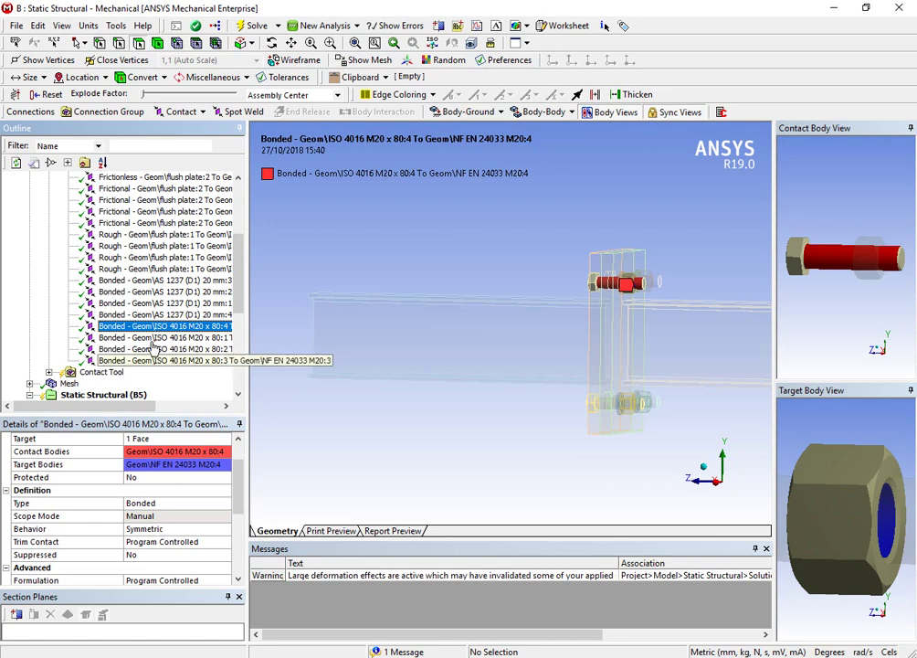
scroll(153, 347, "up", 3)
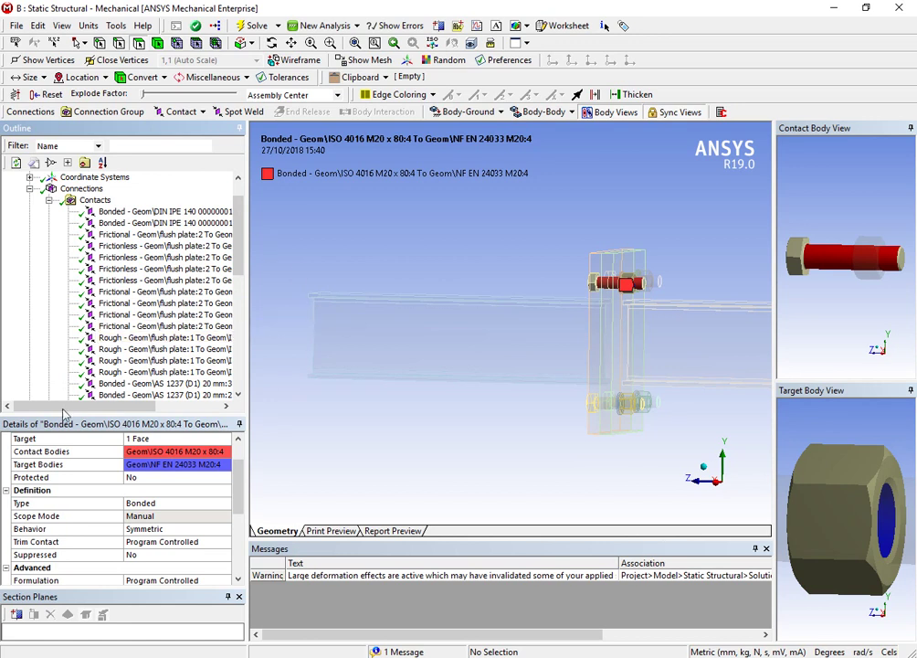
- Collapse Contacts, scroll the Contact Tool's Initial Information table, then return to Geometry
left_click(50, 200)
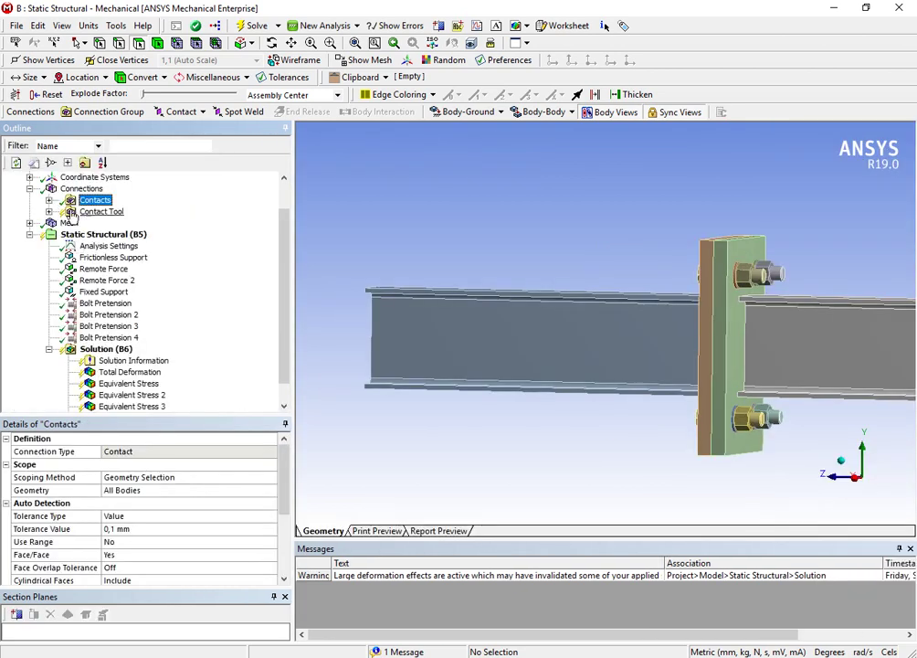
left_click(48, 211)
left_click(128, 223)
scroll(454, 329, "down", 5)
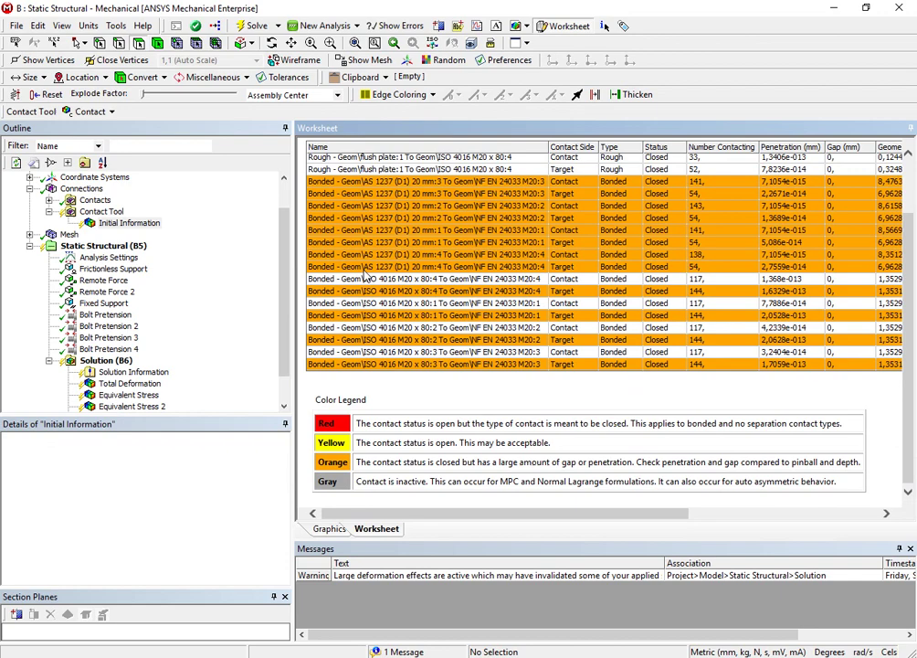
scroll(366, 274, "up", 5)
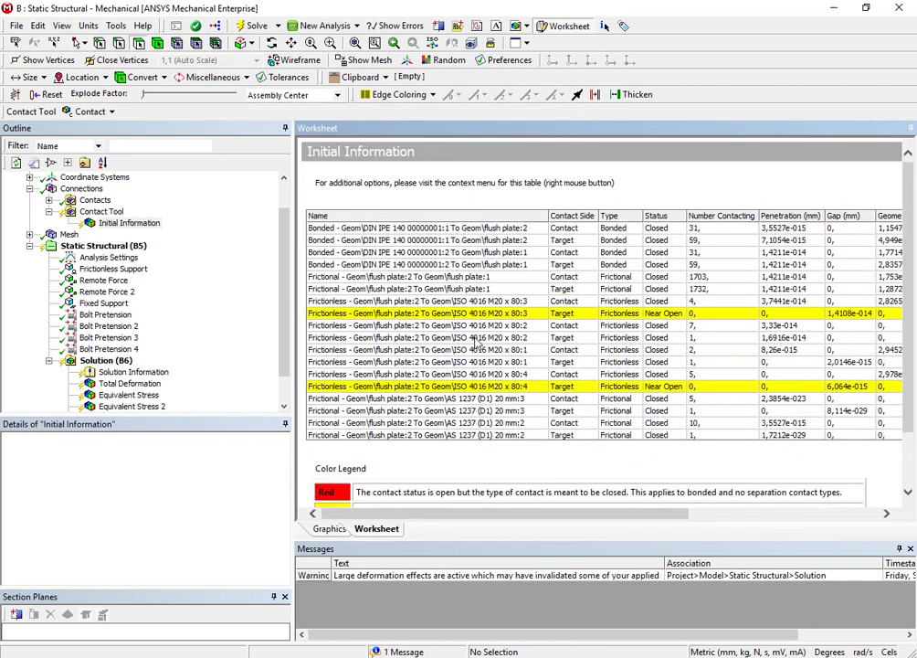
scroll(474, 342, "down", 5)
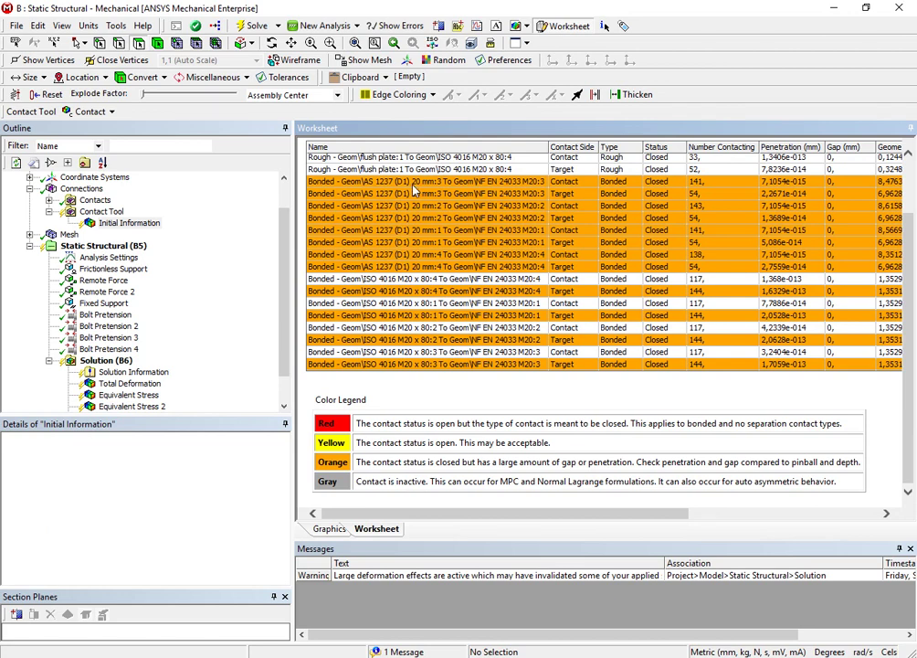
scroll(232, 225, "up", 3)
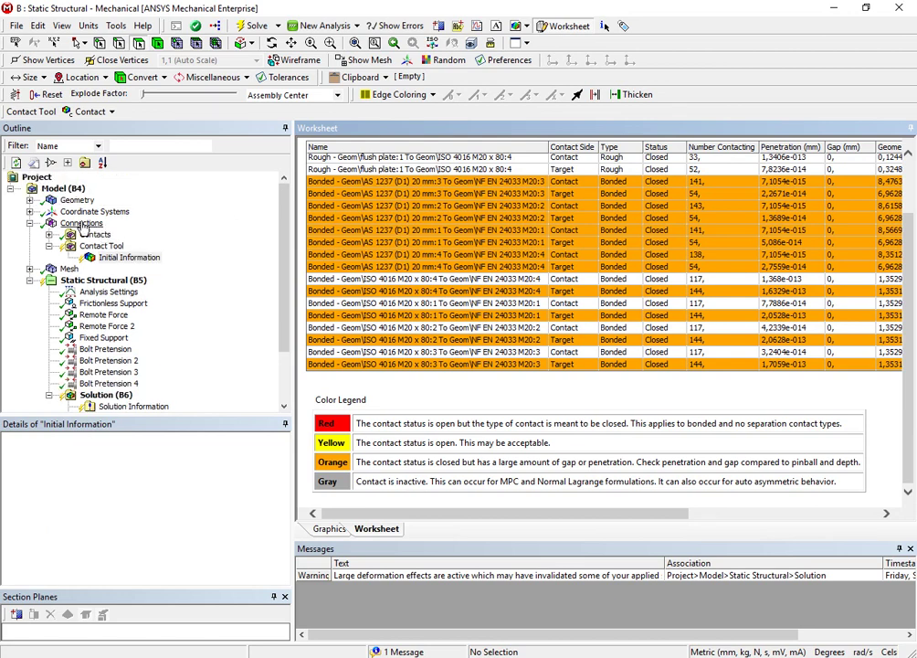
left_click(78, 199)
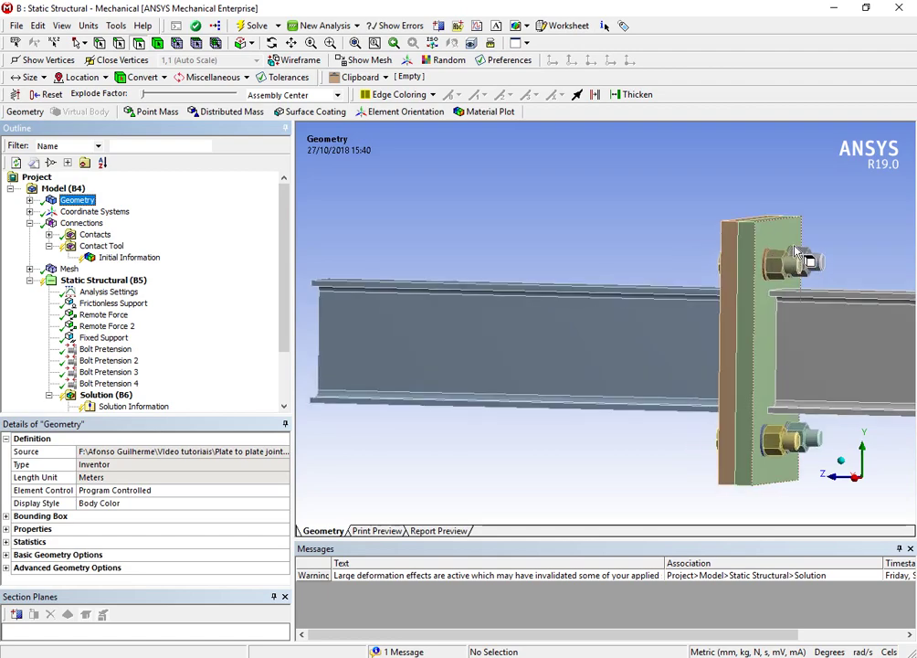
scroll(751, 274, "up", 6)
middle_click_drag(740, 269, 730, 368)
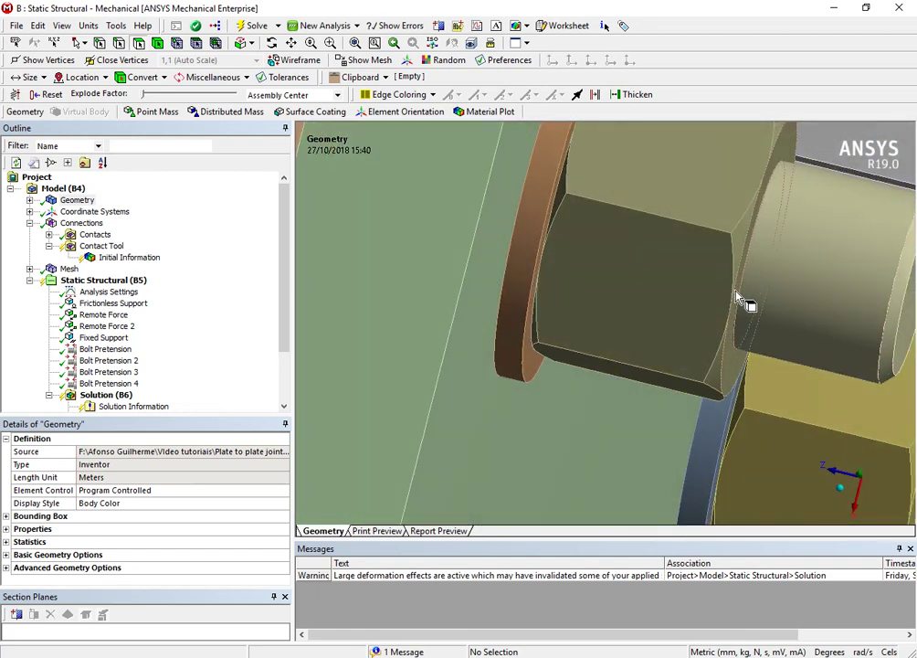
left_click(860, 482)
middle_click_drag(686, 373, 717, 262)
scroll(704, 292, "down", 2)
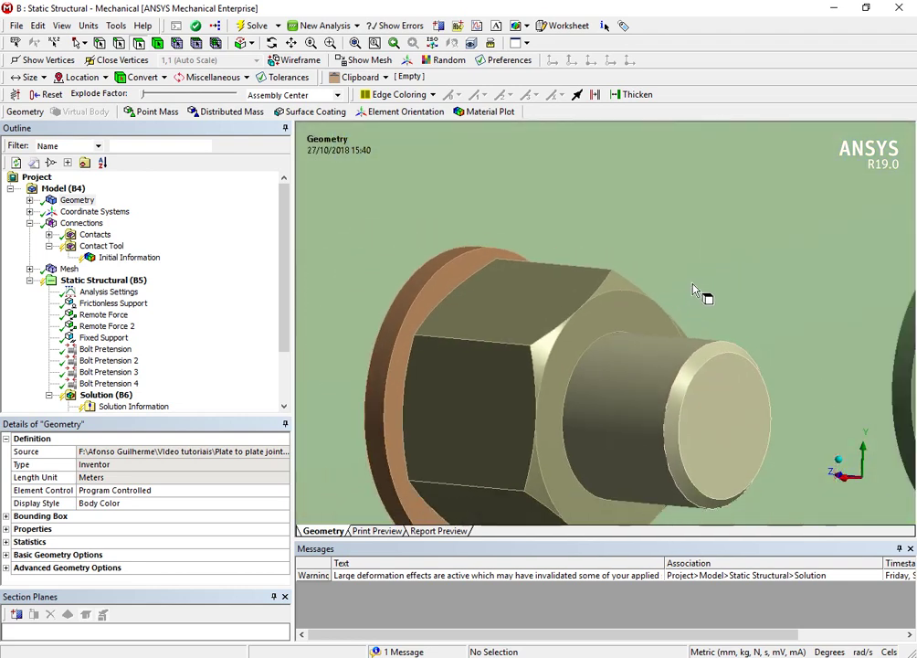
scroll(601, 329, "down", 2)
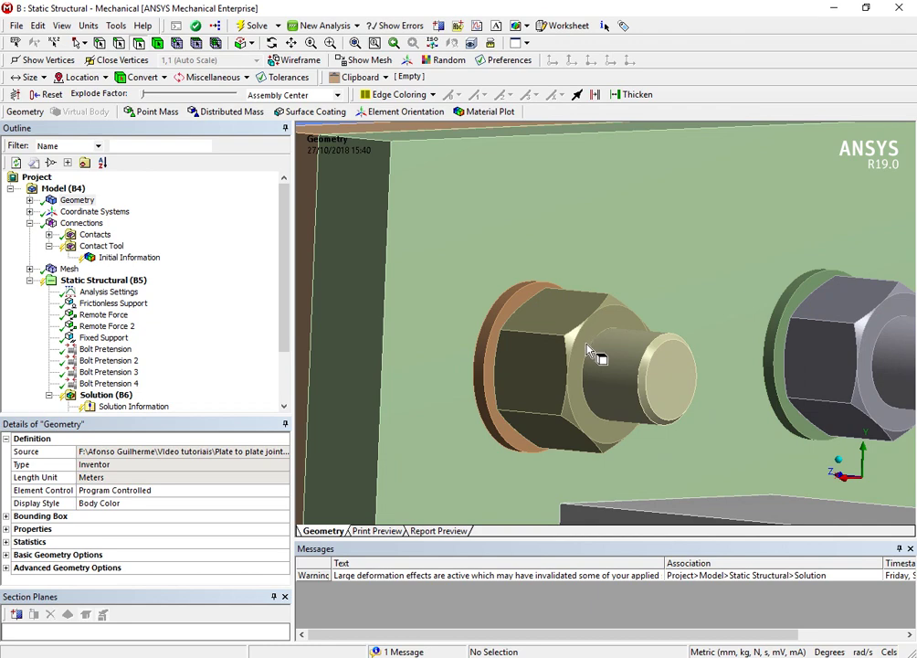
middle_click_drag(590, 352, 686, 341)
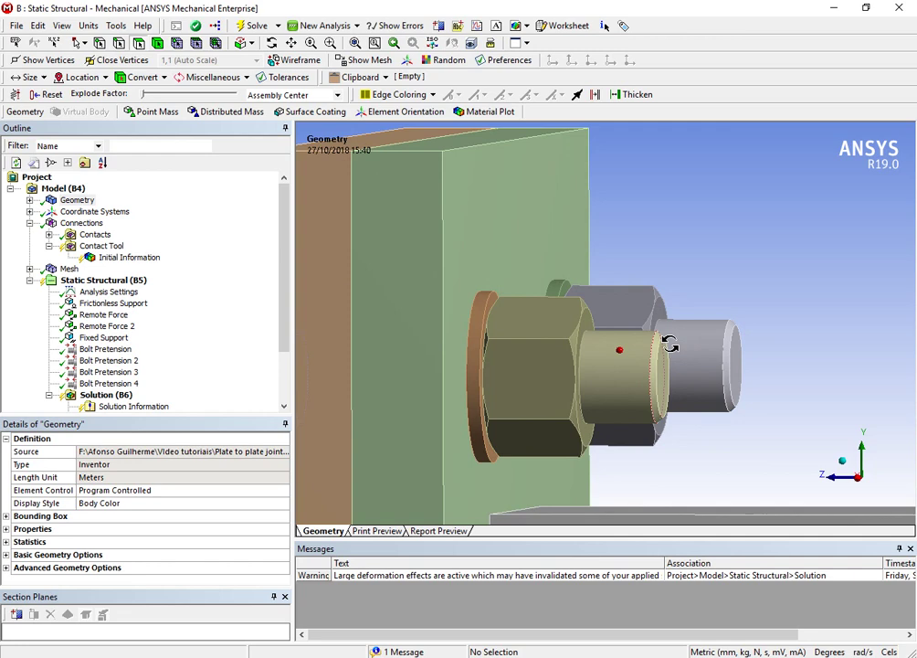
scroll(485, 330, "up", 5)
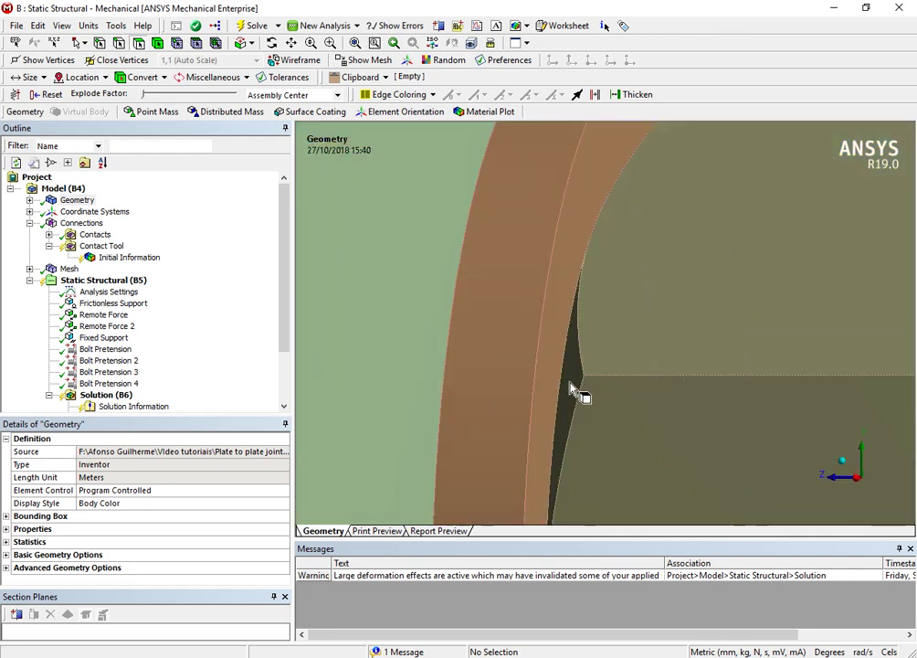
middle_click_drag(571, 388, 596, 384)
middle_click_drag(594, 344, 637, 354)
scroll(716, 362, "down", 3)
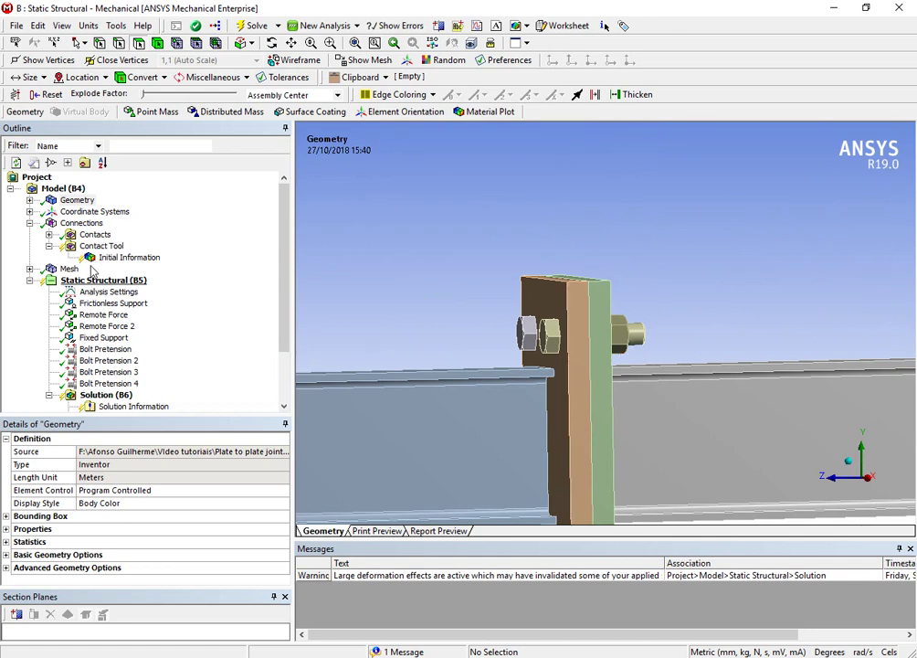
- In the Initial Information table, pick the near-open M20 x 80:3 row and go to it in the tree
left_click(129, 257)
scroll(468, 319, "down", 10)
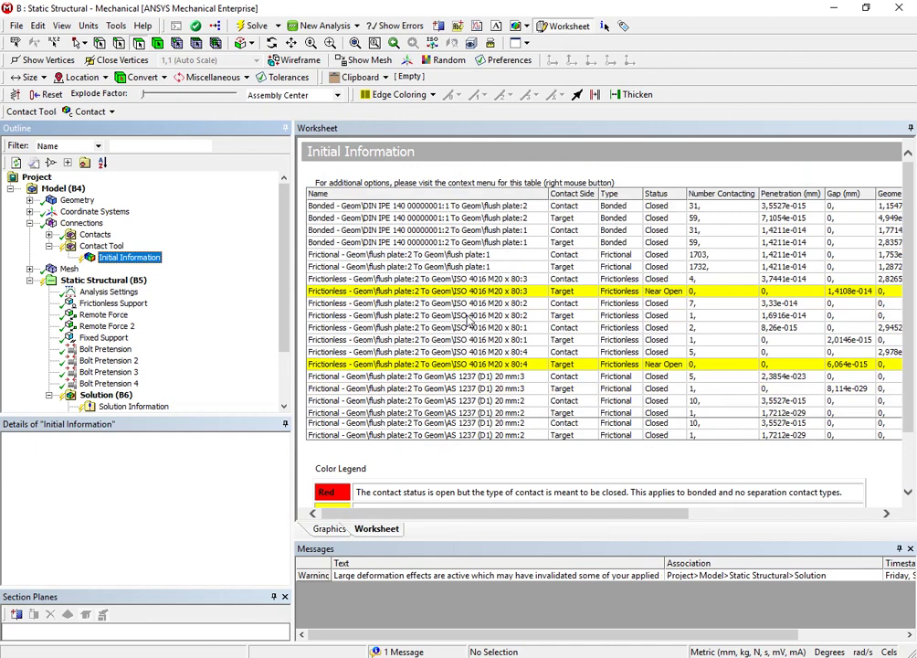
scroll(469, 320, "up", 10)
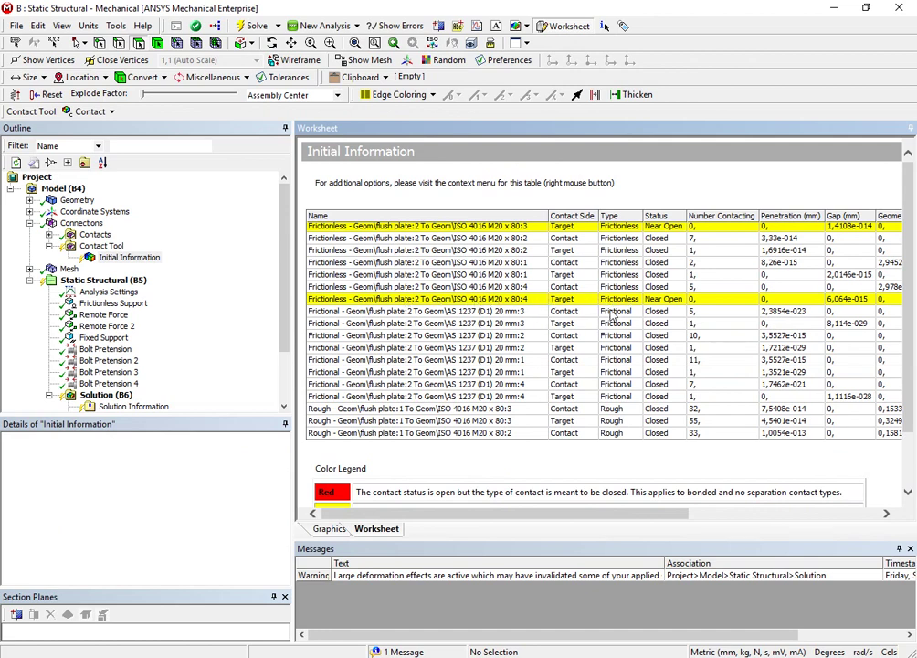
scroll(479, 305, "up", 1)
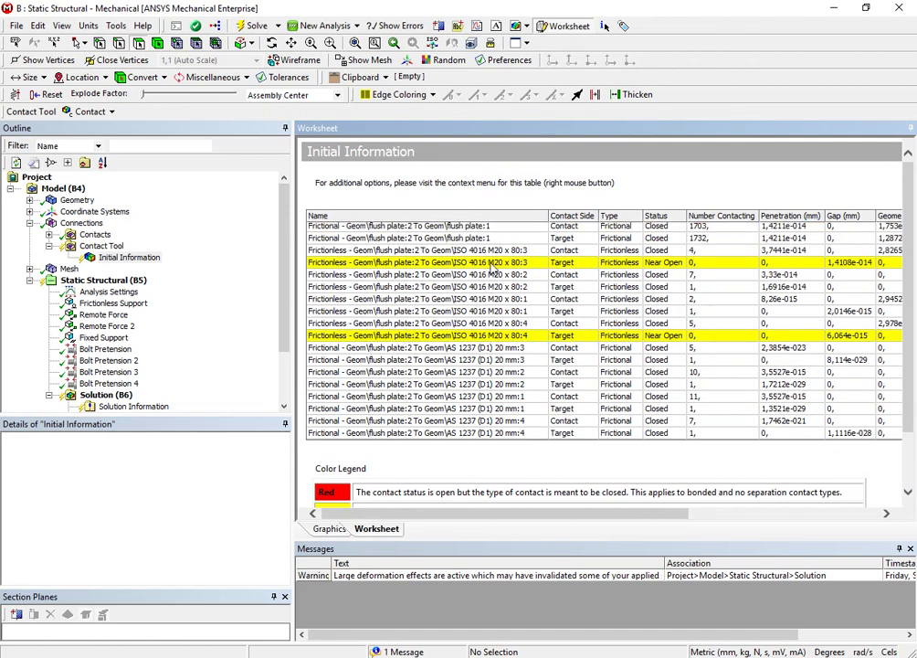
left_click(651, 338)
scroll(580, 338, "down", 3)
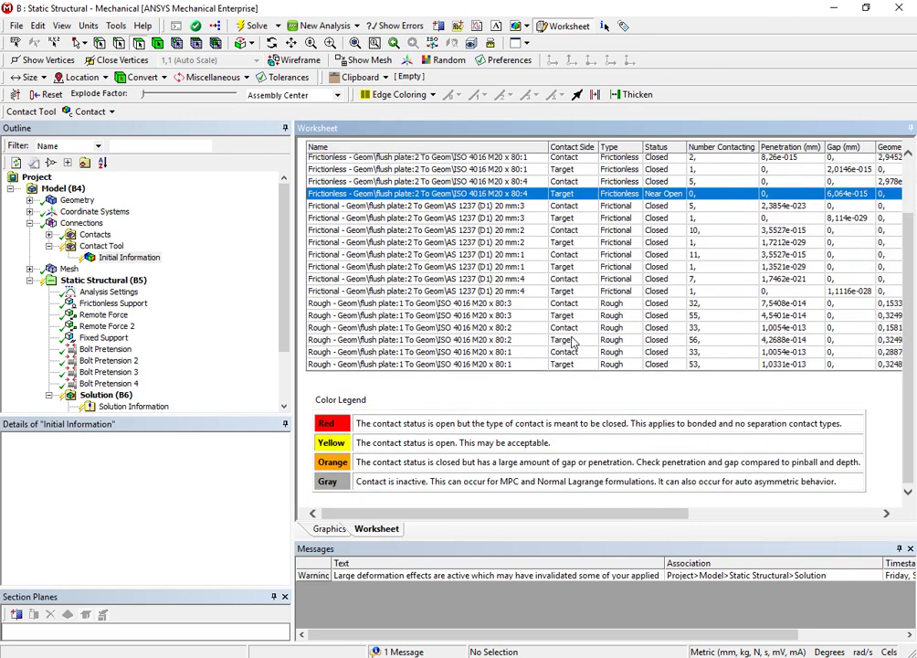
scroll(576, 328, "up", 5)
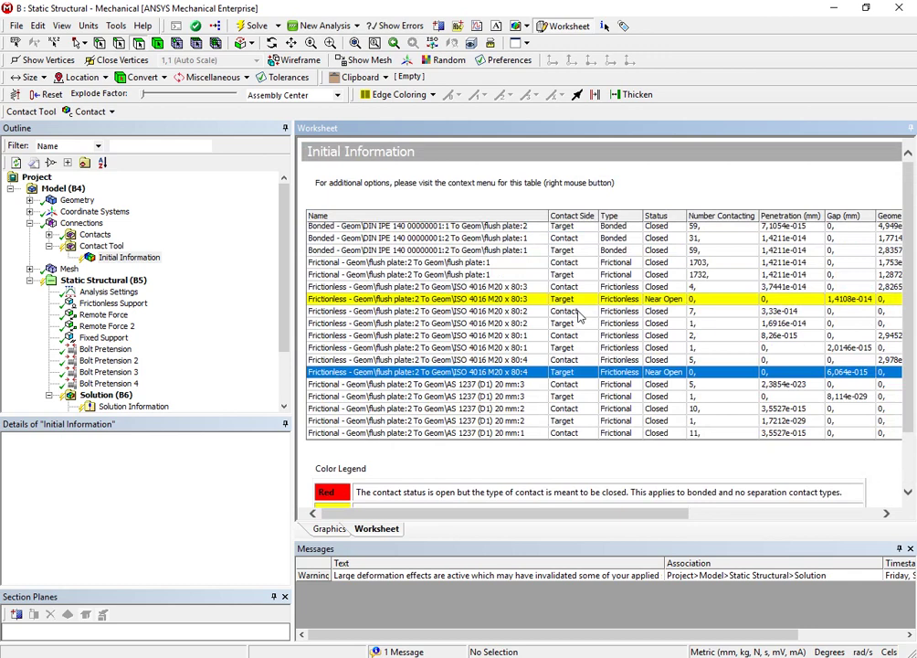
left_click(568, 302)
right_click(524, 303)
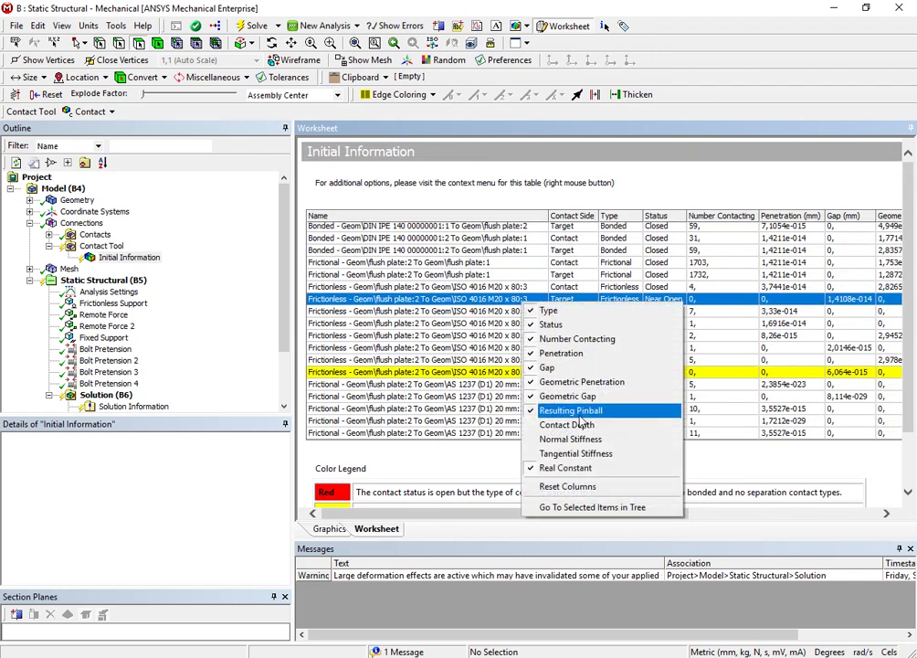
left_click(576, 508)
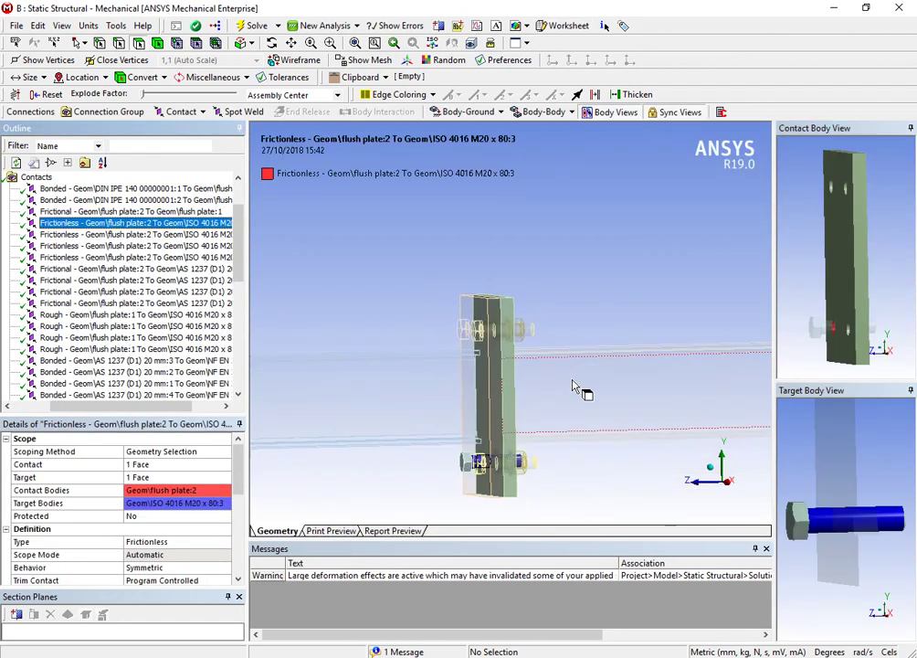
- Orbit and zoom to face the flush plate and bolt heads at the contact
scroll(459, 483, "up", 6)
middle_click_drag(475, 429, 662, 390)
scroll(676, 377, "up", 4)
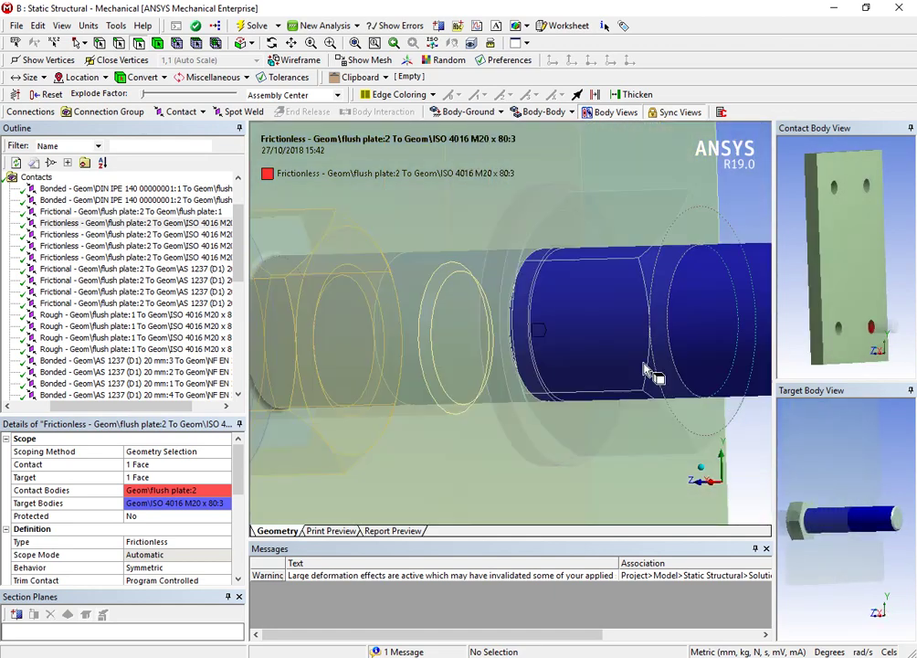
middle_click_drag(578, 327, 557, 352)
scroll(37, 228, "up", 1)
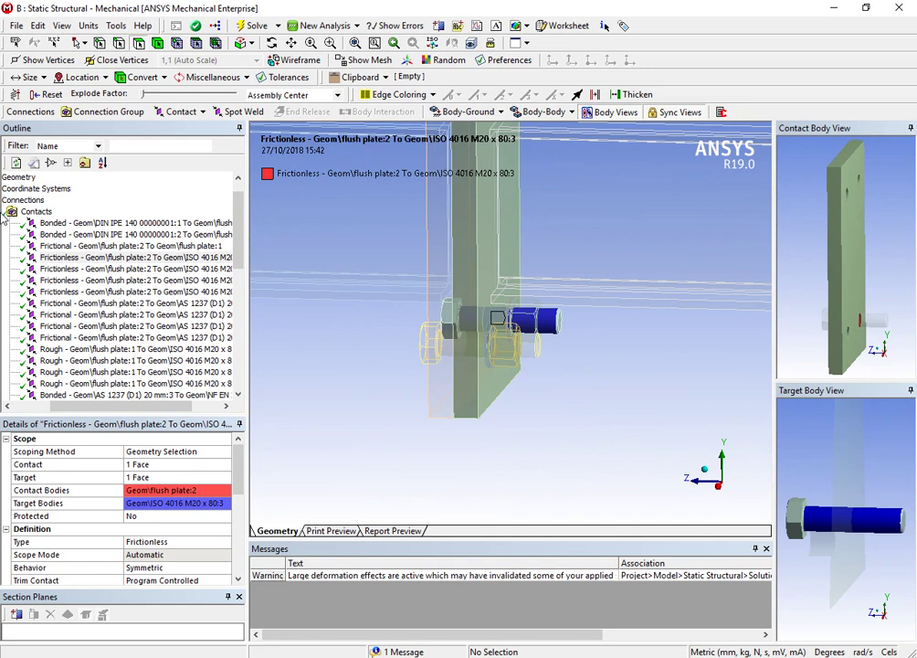
- Return to the Contacts group and collapse Connections in the Outline
left_click(16, 217)
left_click_drag(155, 406, 129, 408)
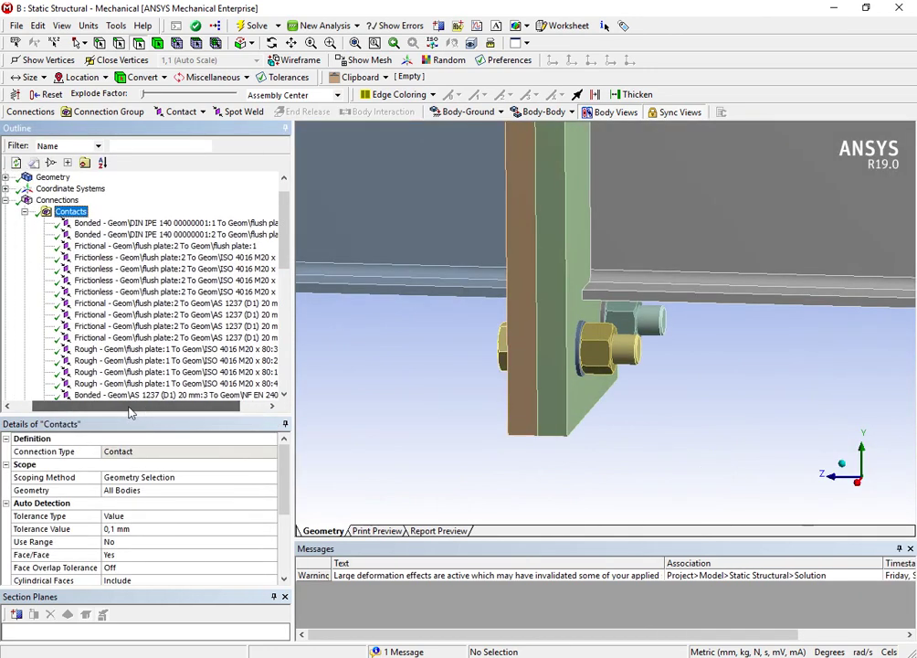
left_click(7, 201)
- Select Static Structural (B5) and orbit the model to a near side view
left_click(103, 223)
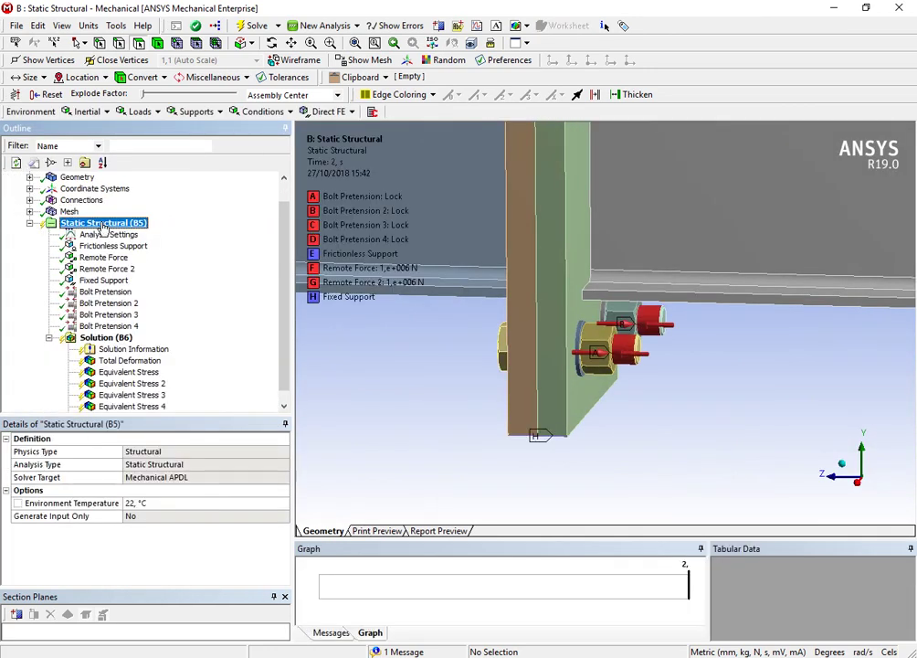
middle_click_drag(441, 218, 603, 272)
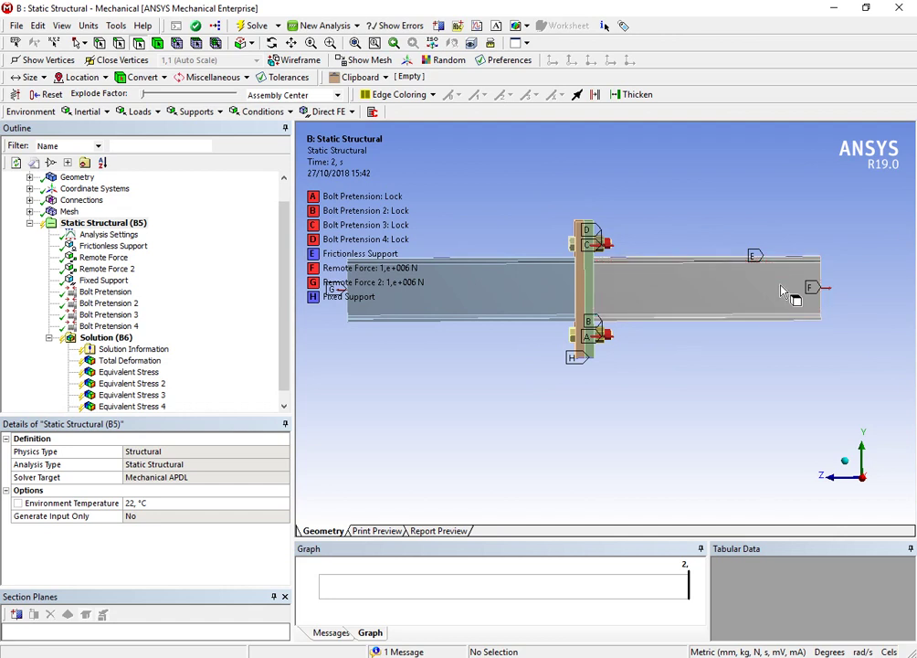
scroll(399, 317, "down", 2)
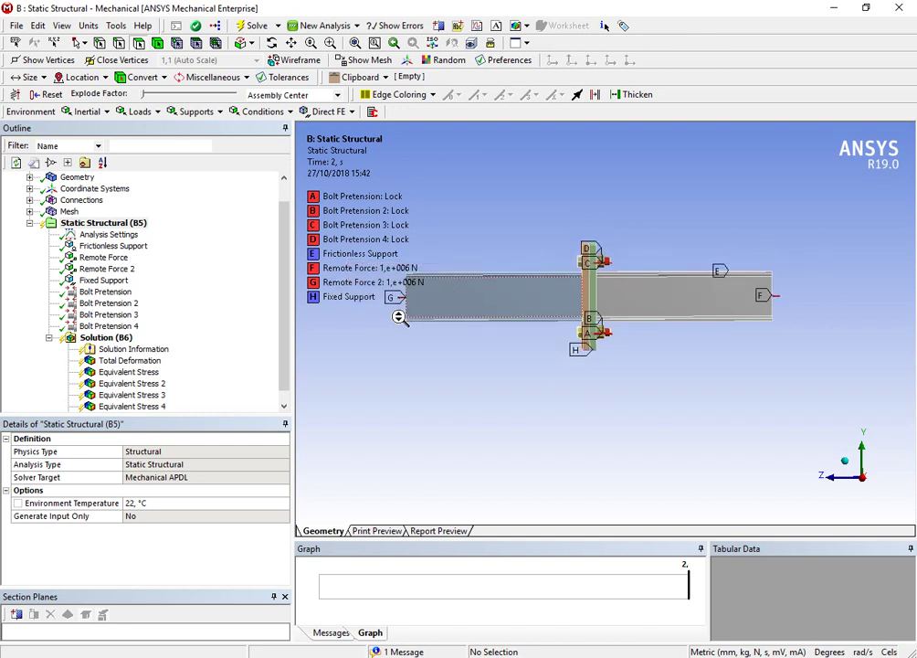
scroll(406, 316, "up", 1)
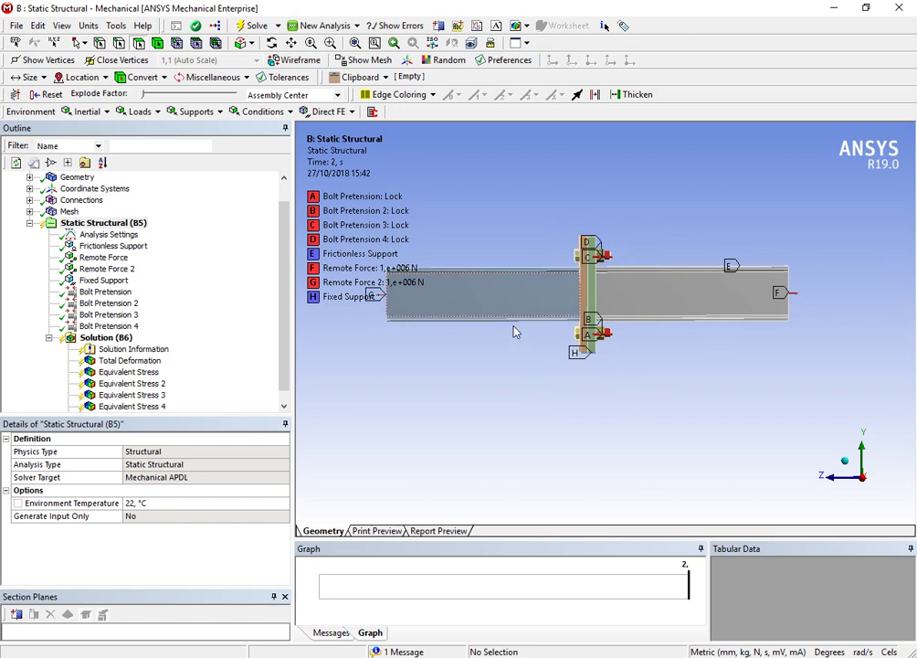
- Show the Frictionless Support and rotate to see its 4 supported beam faces
left_click(107, 246)
middle_click_drag(542, 272, 483, 358)
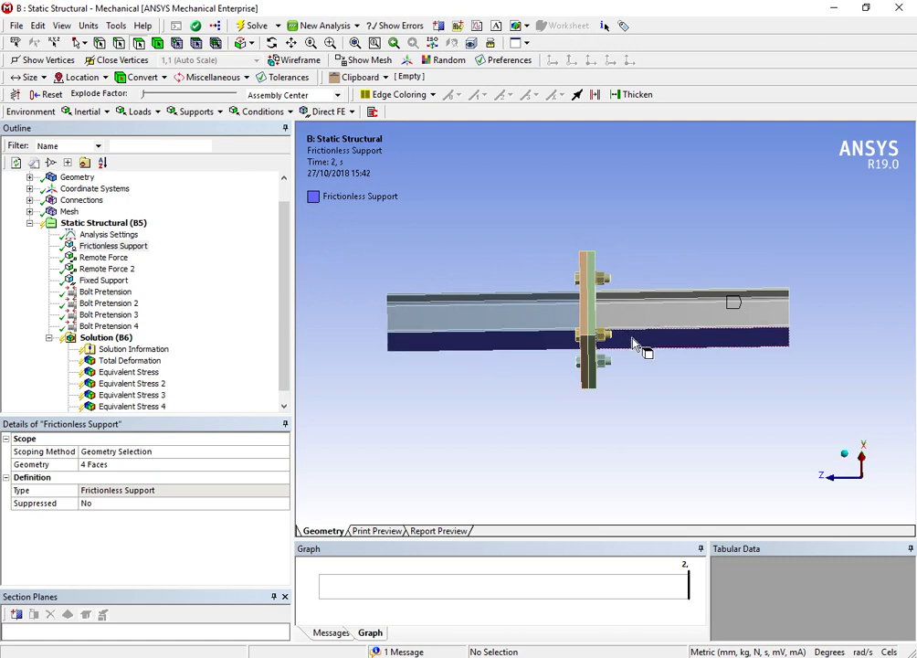
middle_click_drag(632, 340, 591, 371)
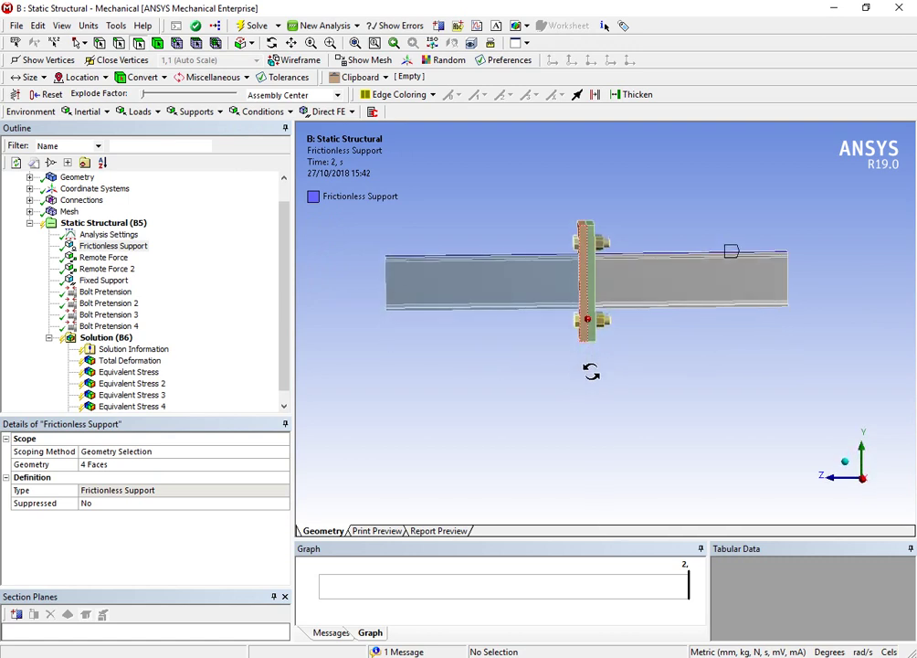
- Check Remote Force and Remote Force 2, each 1e+006 N, at −250 mm and 250 mm
left_click(124, 259)
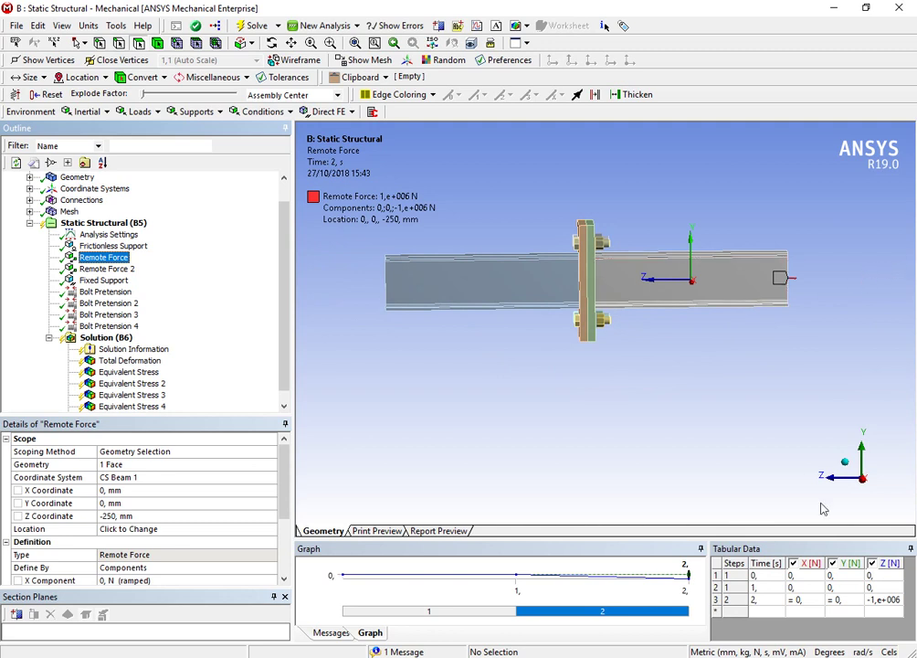
left_click(99, 271)
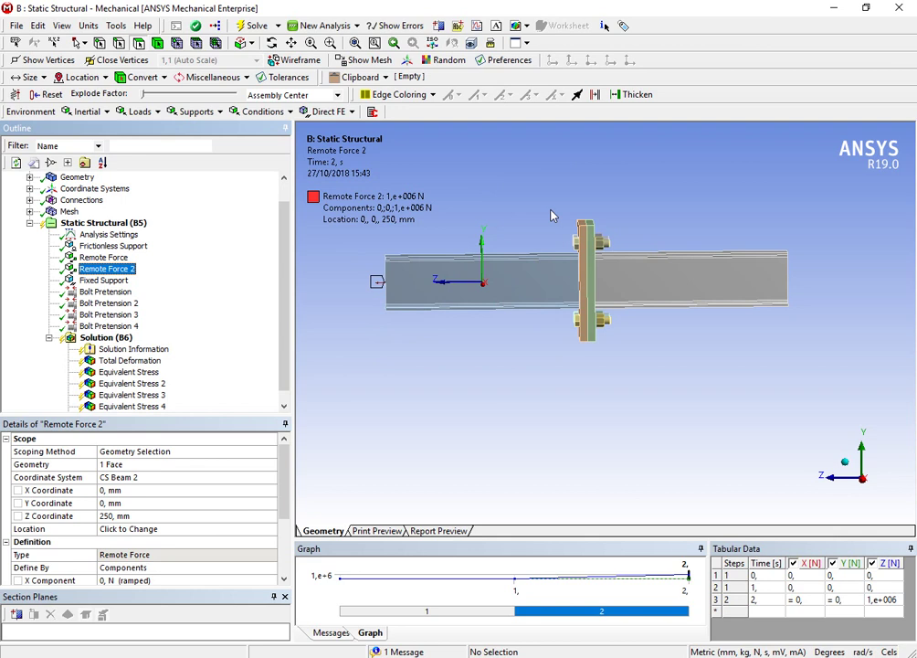
left_click(118, 284)
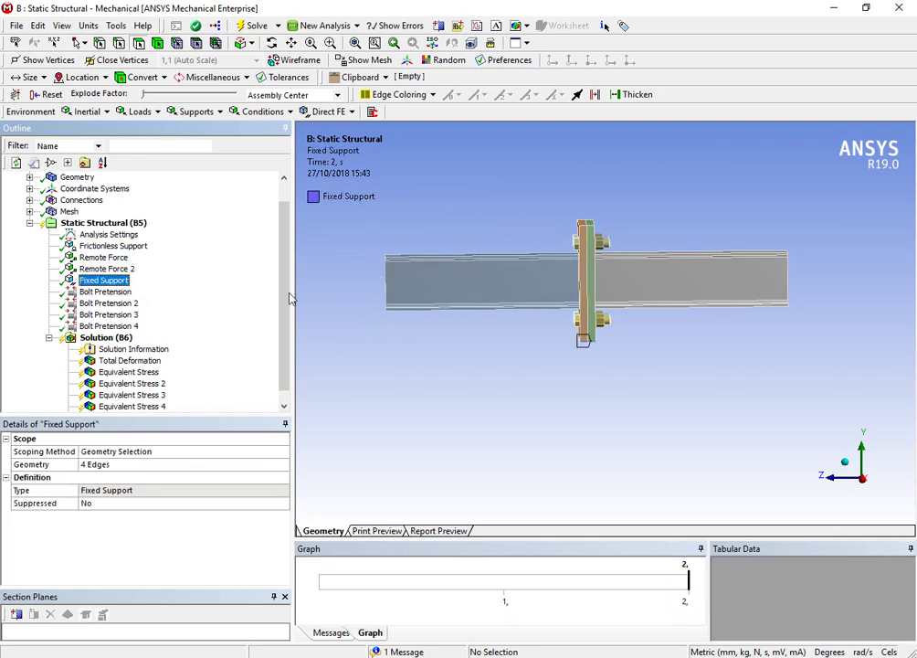
middle_click_drag(586, 348, 583, 352)
scroll(566, 310, "up", 5)
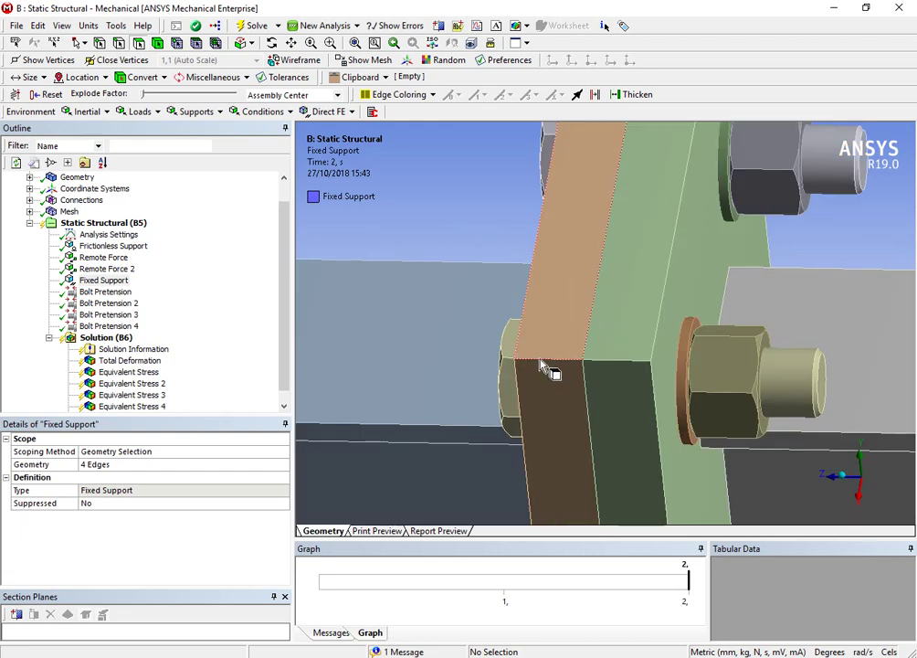
scroll(621, 365, "down", 5)
middle_click_drag(628, 290, 627, 245)
middle_click_drag(655, 338, 681, 352)
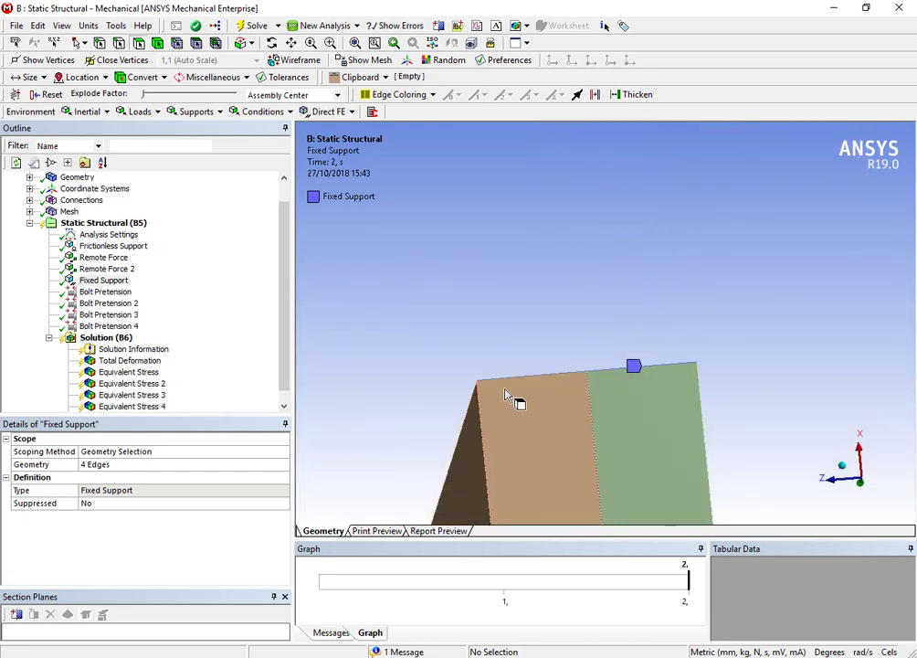
middle_click_drag(604, 379, 577, 460)
middle_click_drag(549, 370, 661, 334)
scroll(575, 351, "down", 4)
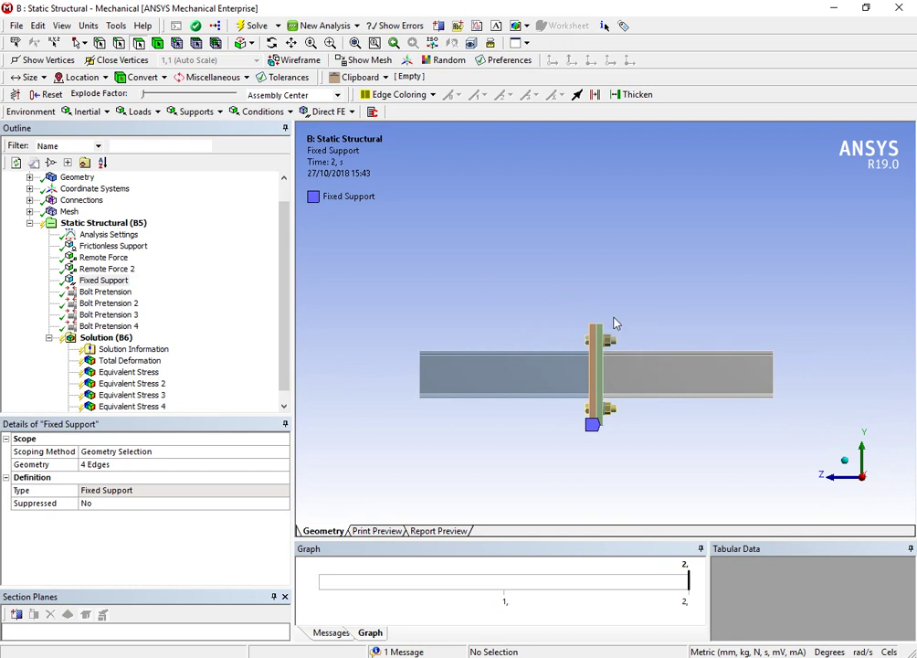
scroll(614, 321, "down", 1)
scroll(620, 375, "up", 2)
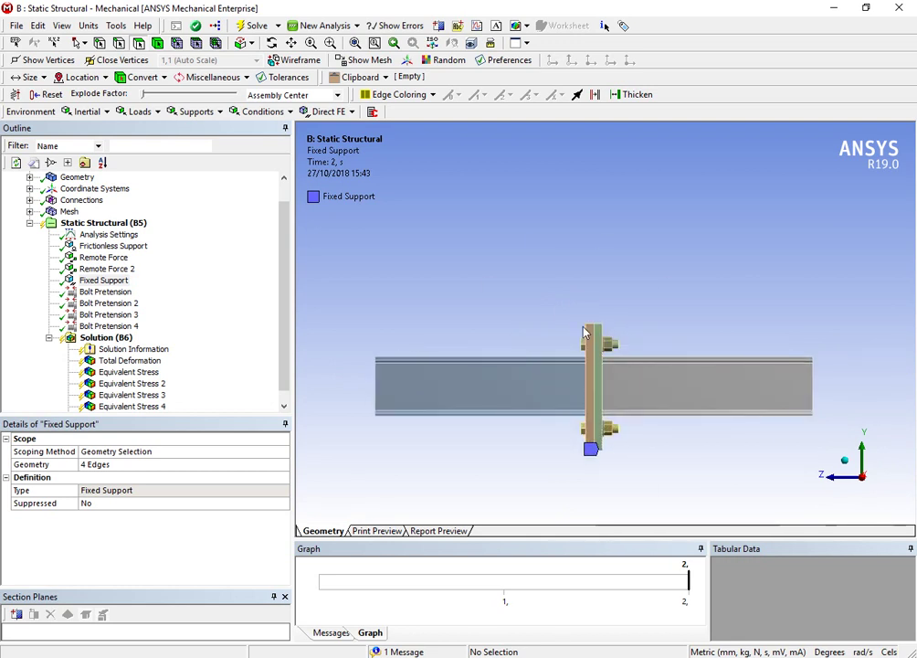
right_click_drag(631, 303, 555, 470)
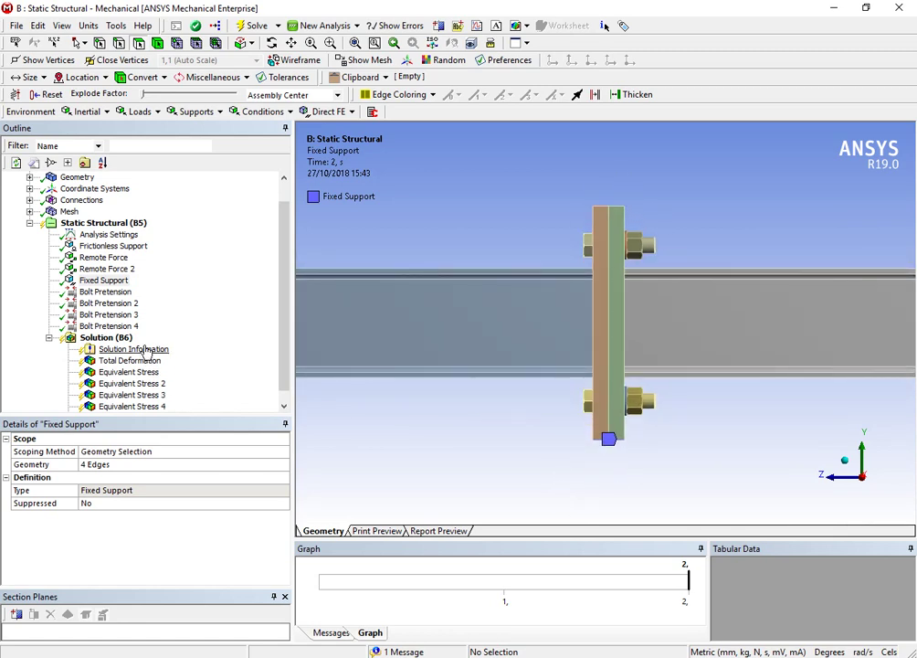
- Review the Bolt Pretension settings, then the full list of applied loads under Static Structural (B5)
left_click(103, 293)
scroll(401, 381, "down", 2)
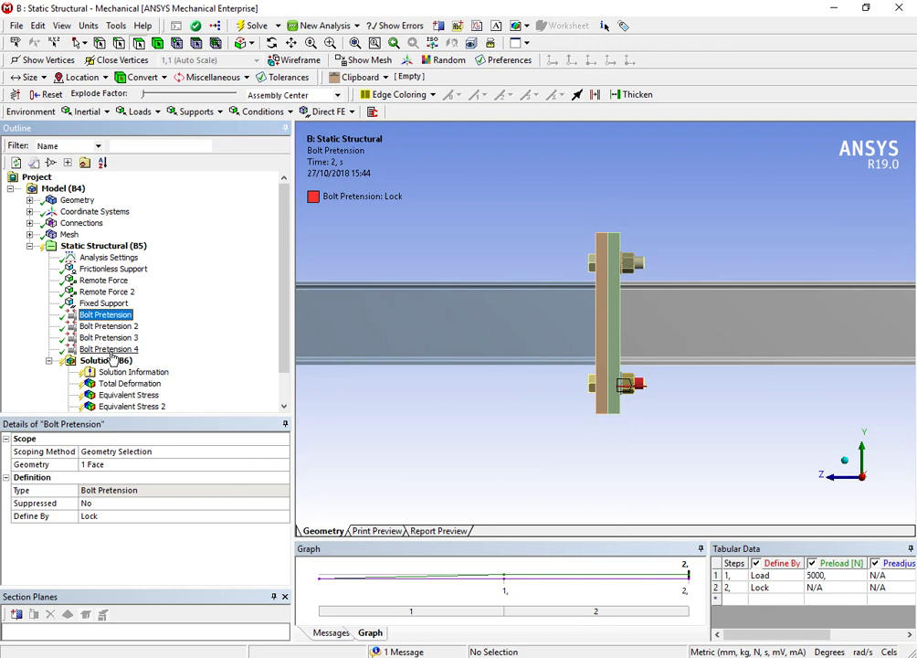
left_click(29, 247)
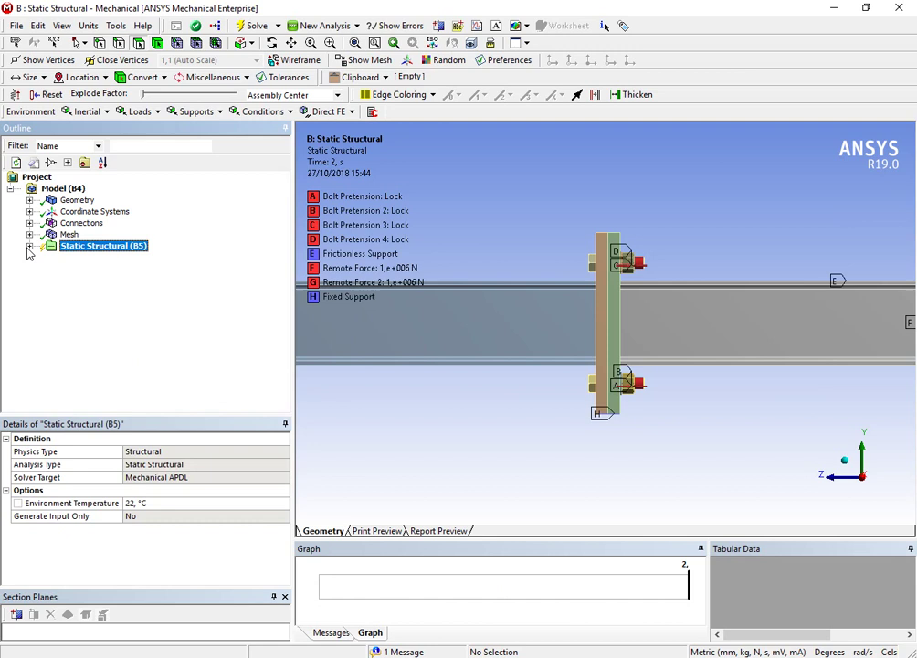
left_click(30, 247)
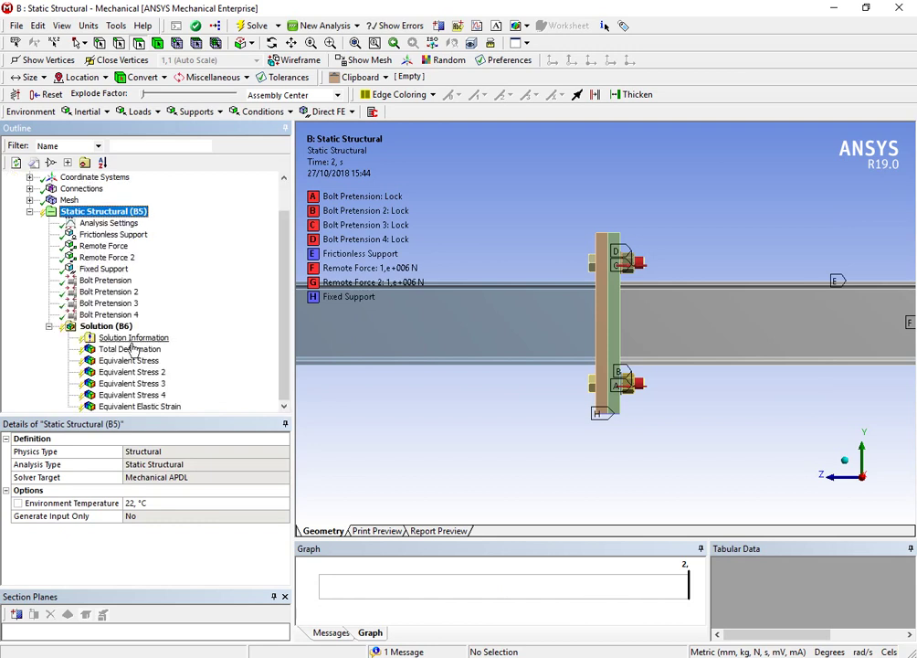
- Show the Solution (B6) summary, then the Total Deformation plot, peaking at 17,451 mm at the beam ends
left_click(108, 326)
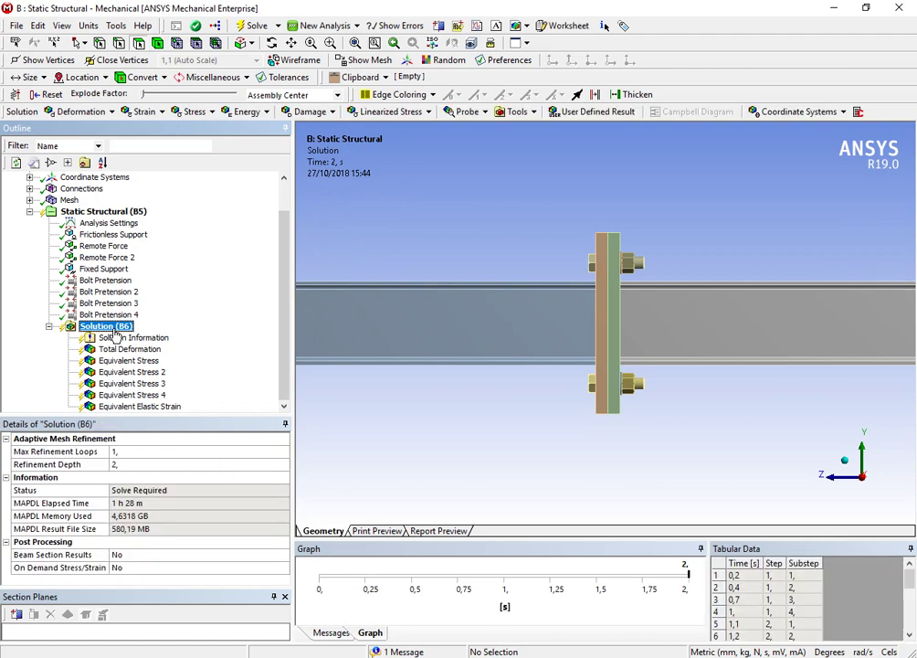
left_click(126, 351)
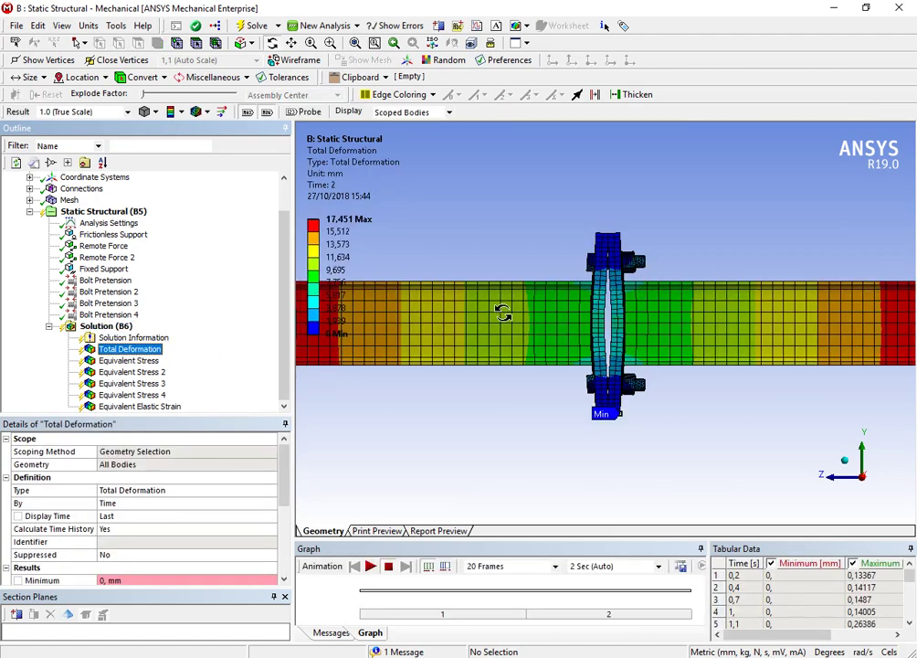
scroll(542, 295, "down", 3)
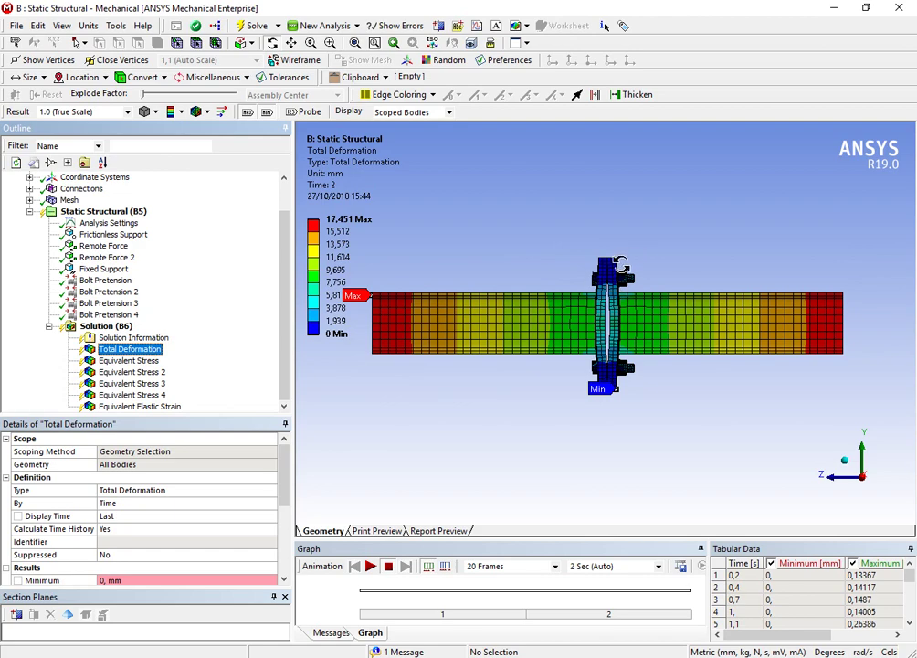
mouse_move(619, 265)
left_mouse_down()
mouse_move(528, 266)
mouse_move(635, 266)
mouse_move(607, 268)
left_mouse_up()
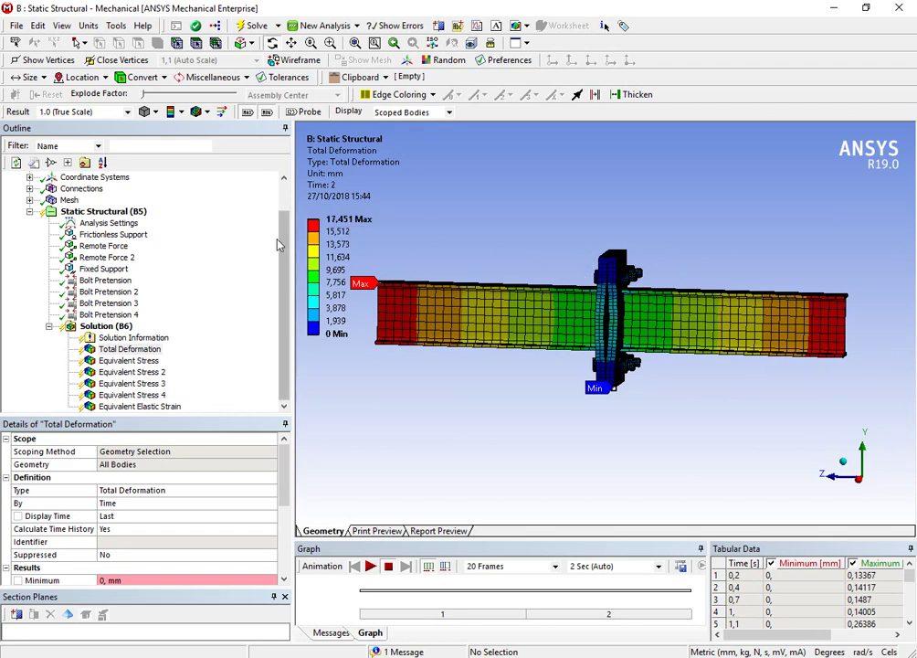
- Display the Equivalent Stress result (2632,7 MPa max) and orient the view onto the end plate
left_click(130, 362)
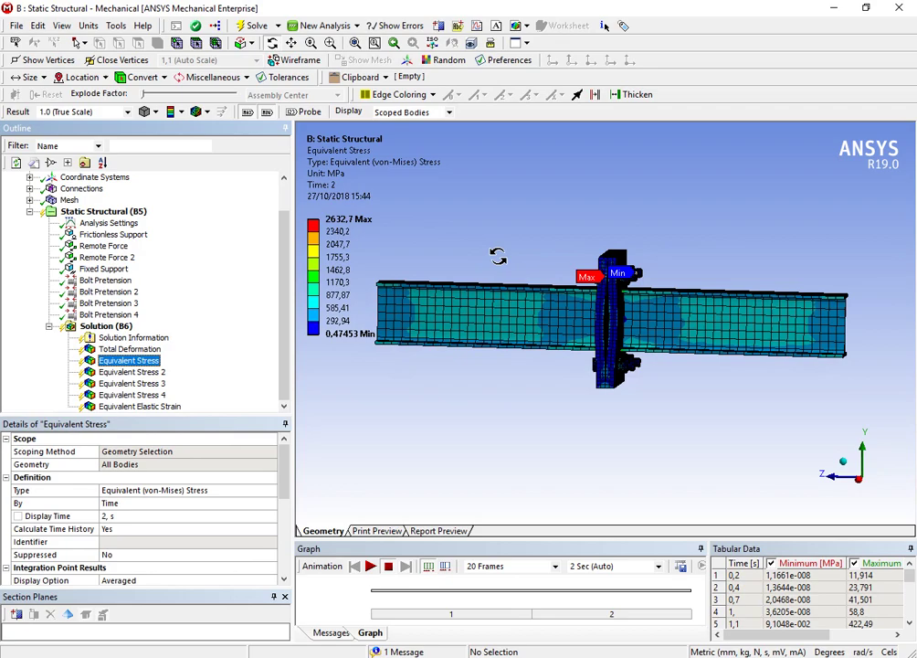
left_click_drag(530, 275, 723, 314)
scroll(454, 290, "up", 5)
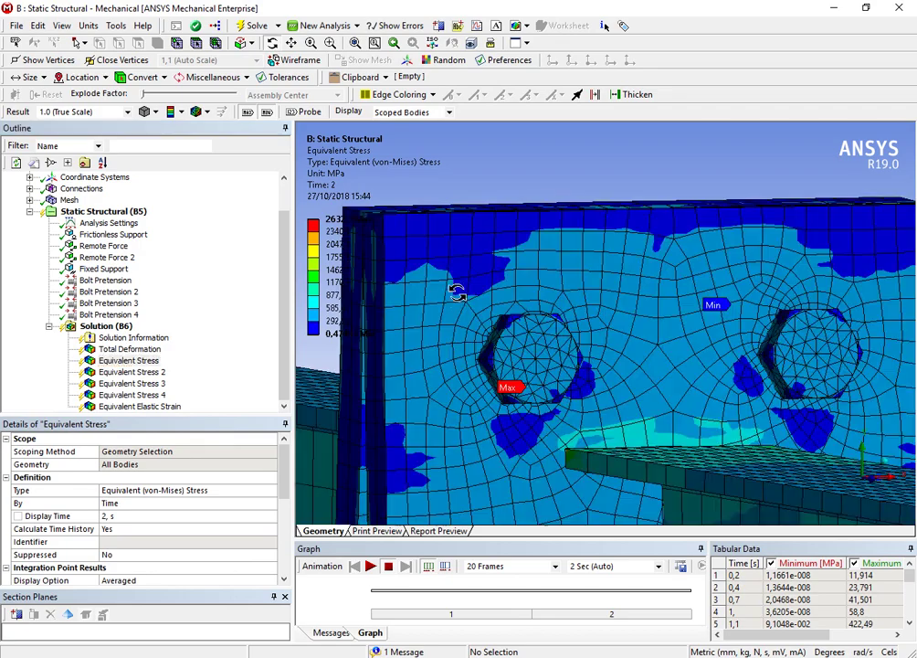
left_click_drag(454, 290, 822, 414)
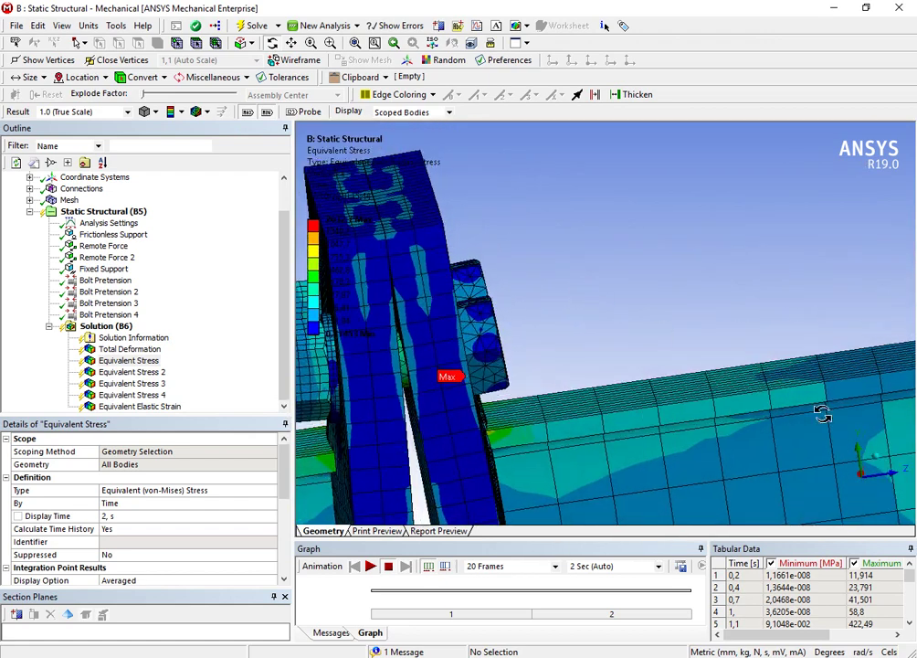
left_click(860, 484)
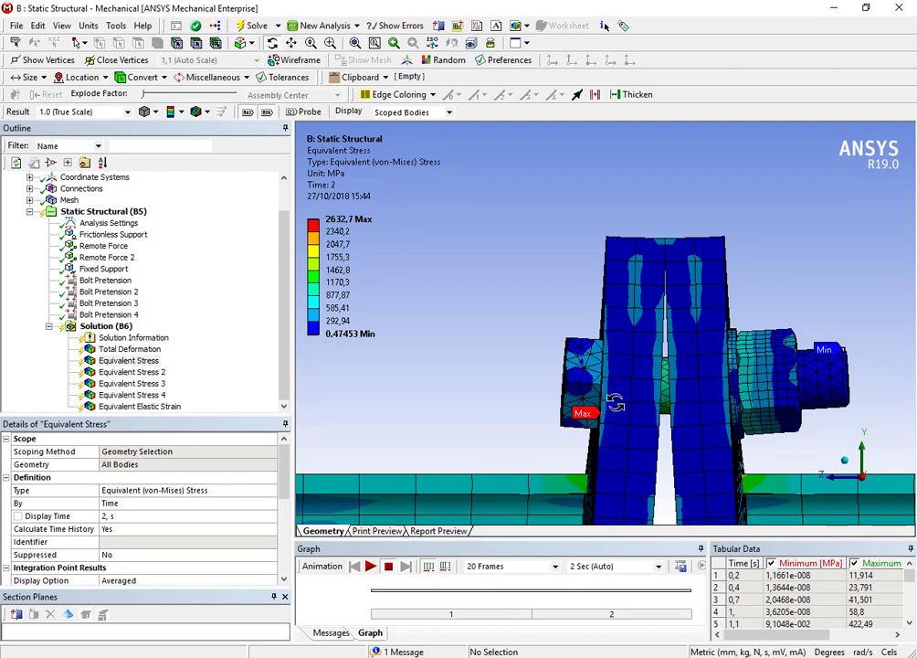
- Probe stress values around the end plates and bolts while orbiting the bolted joint
left_click(308, 113)
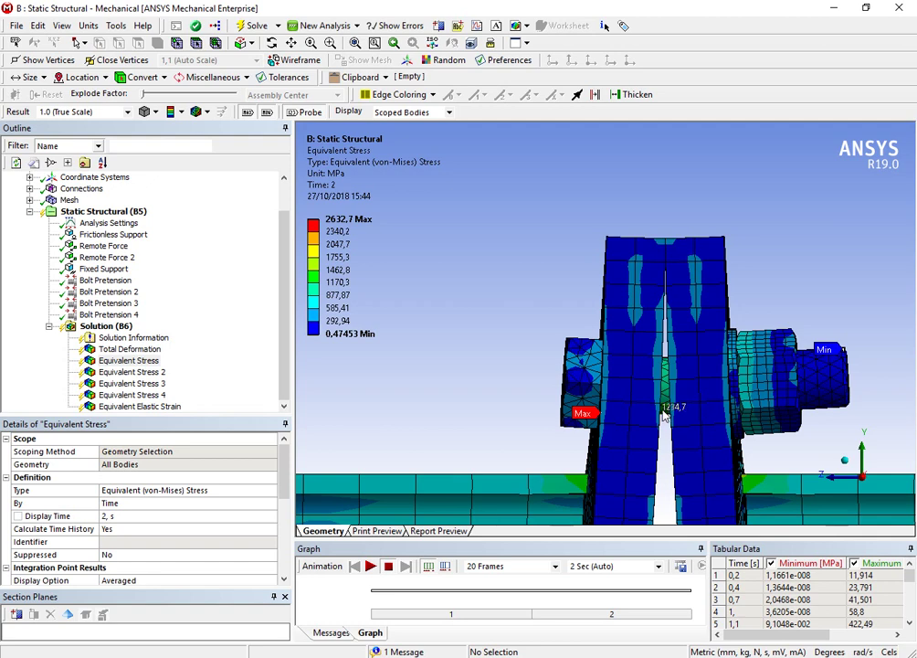
middle_click_drag(665, 416, 635, 411)
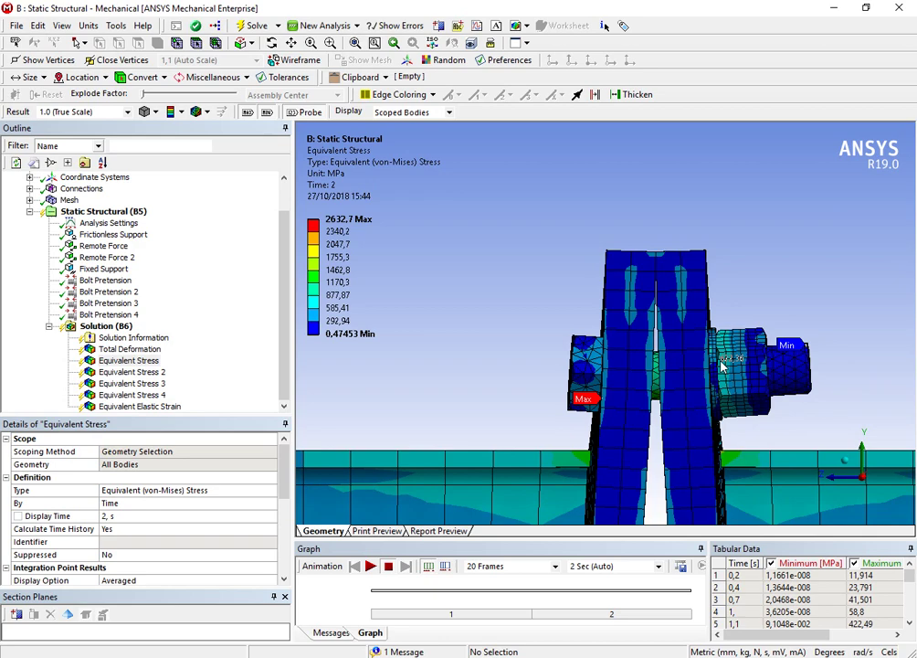
middle_click_drag(723, 372, 837, 379)
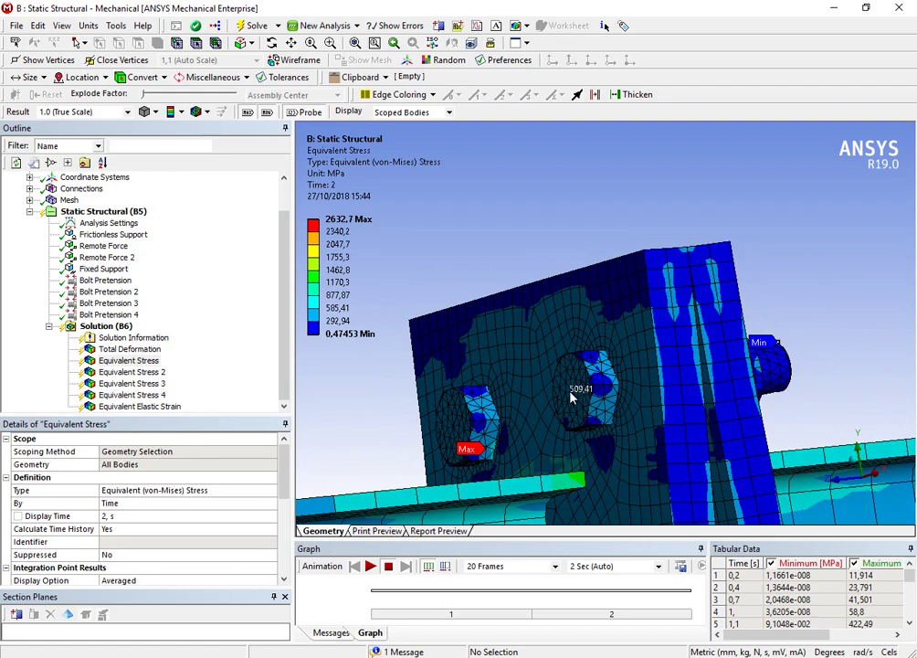
middle_click_drag(572, 395, 589, 321)
scroll(590, 321, "up", 5)
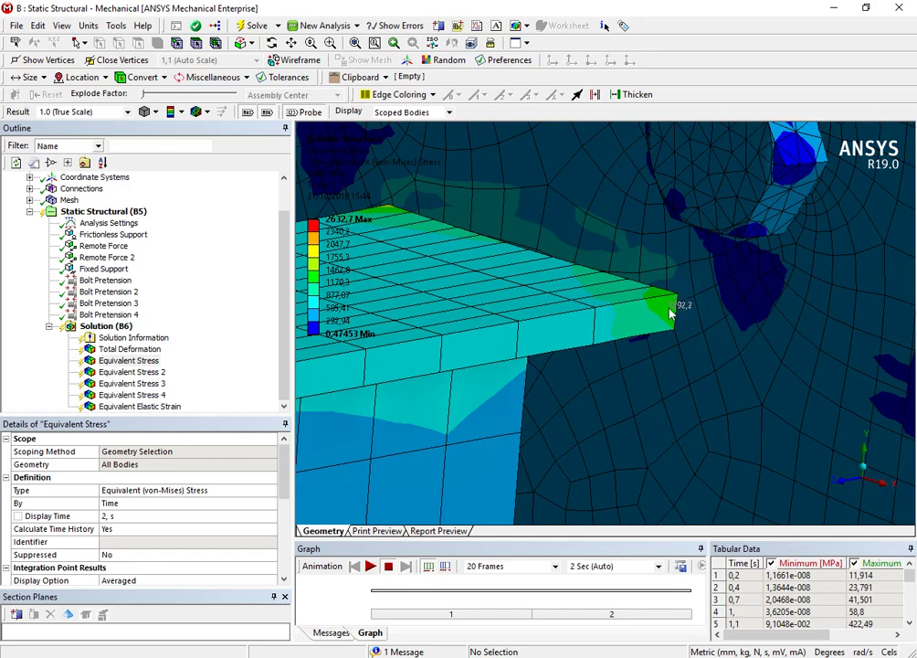
scroll(669, 314, "down", 3)
middle_click_drag(666, 307, 415, 300)
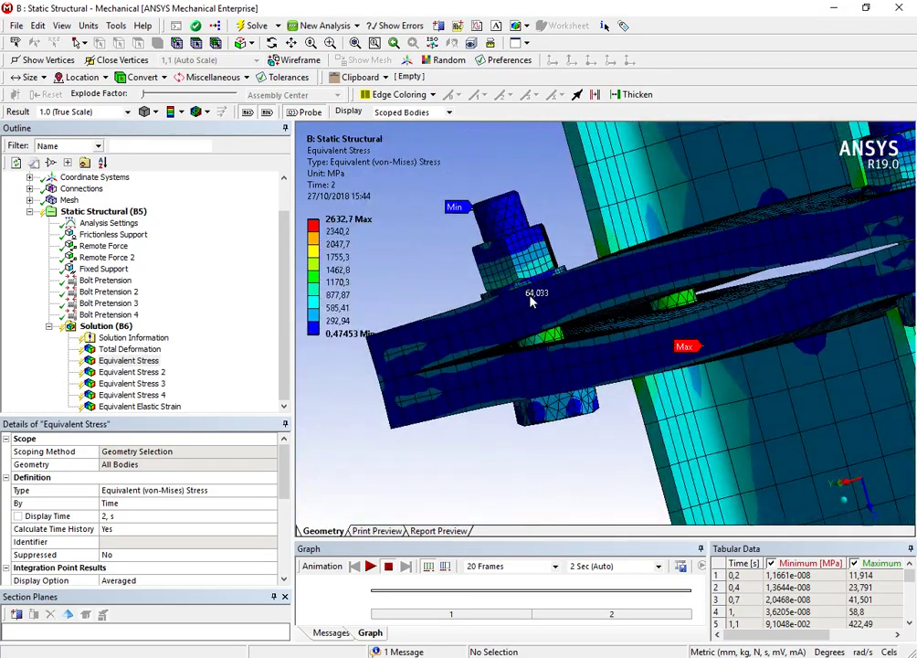
middle_click_drag(530, 302, 874, 286)
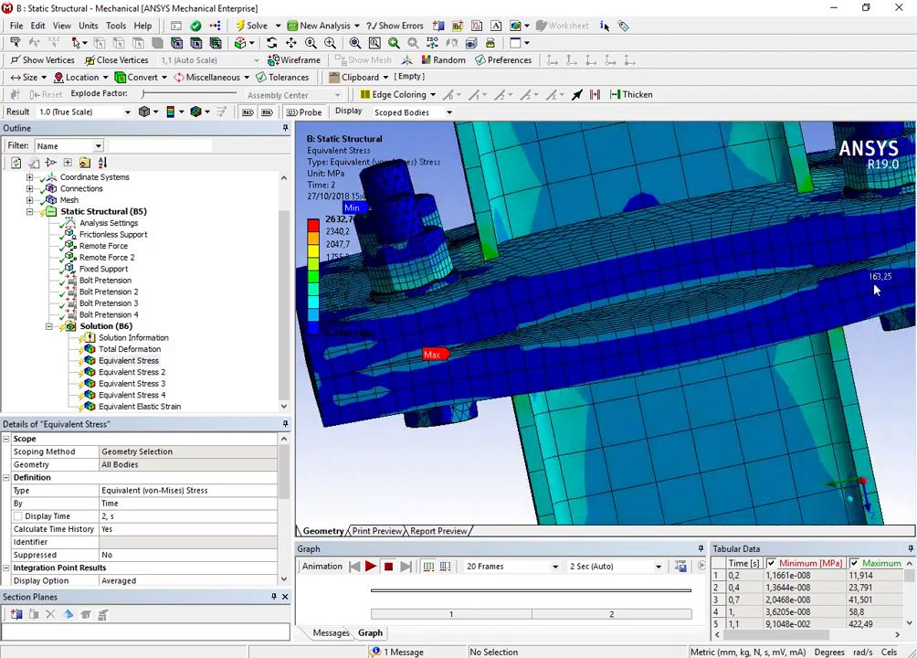
left_click(873, 486)
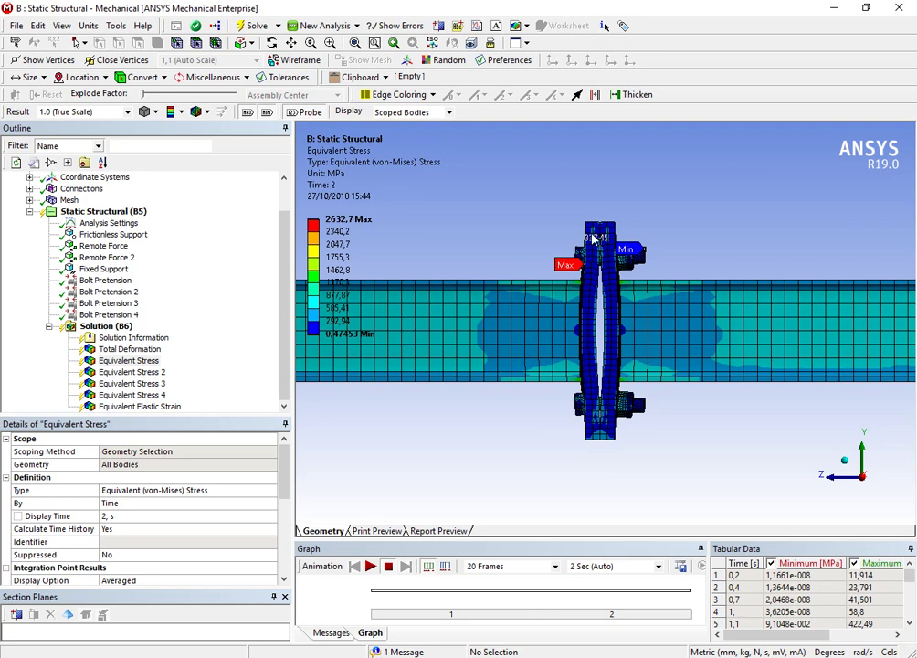
scroll(590, 197, "up", 2)
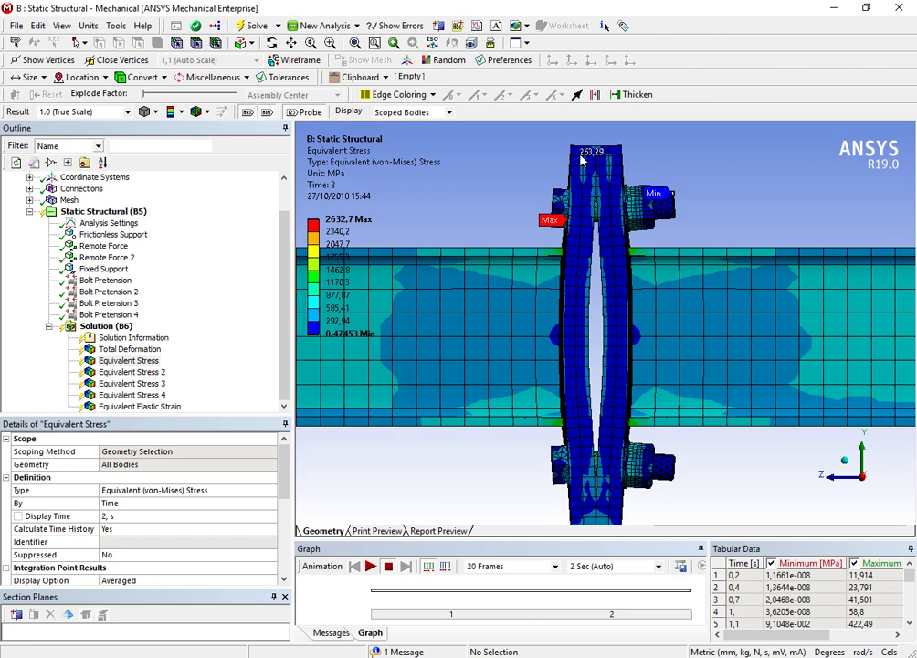
- Enlarge the graph panel and retrieve the Tabular Data row 8 result at 1,55 s
left_click_drag(508, 539, 508, 464)
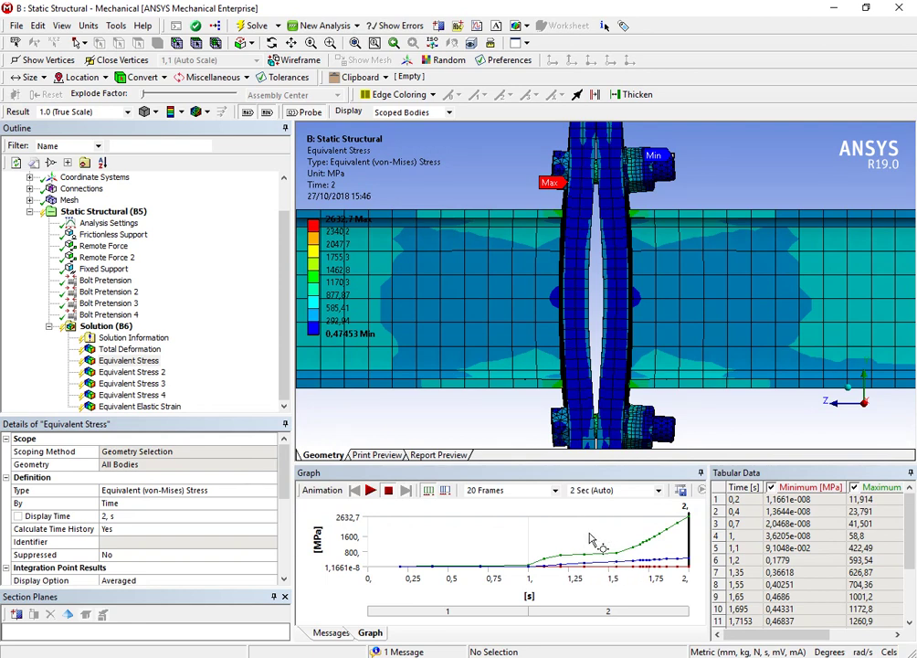
scroll(770, 596, "down", 2)
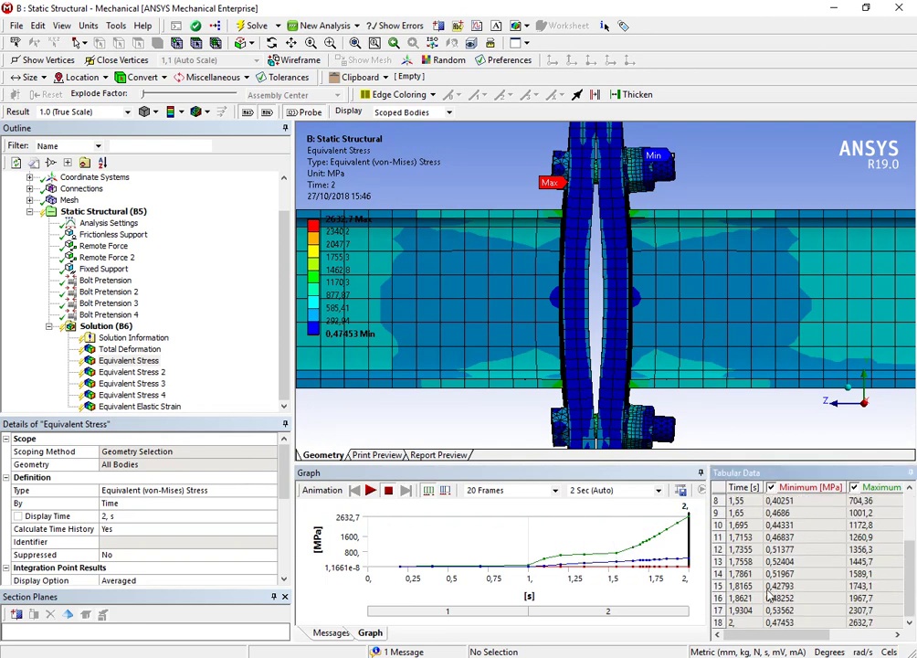
left_click(770, 541)
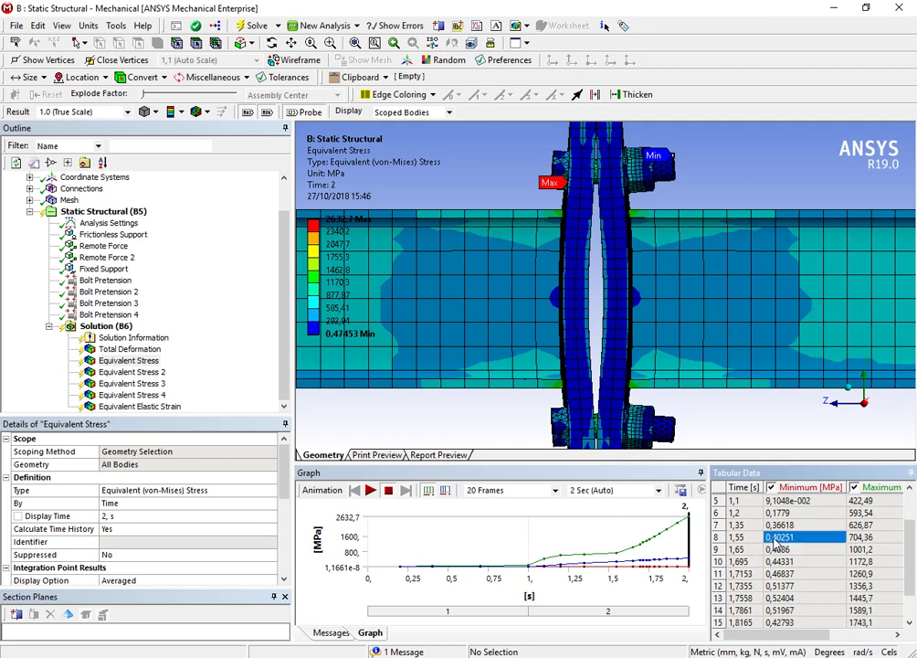
right_click(775, 541)
left_click(827, 559)
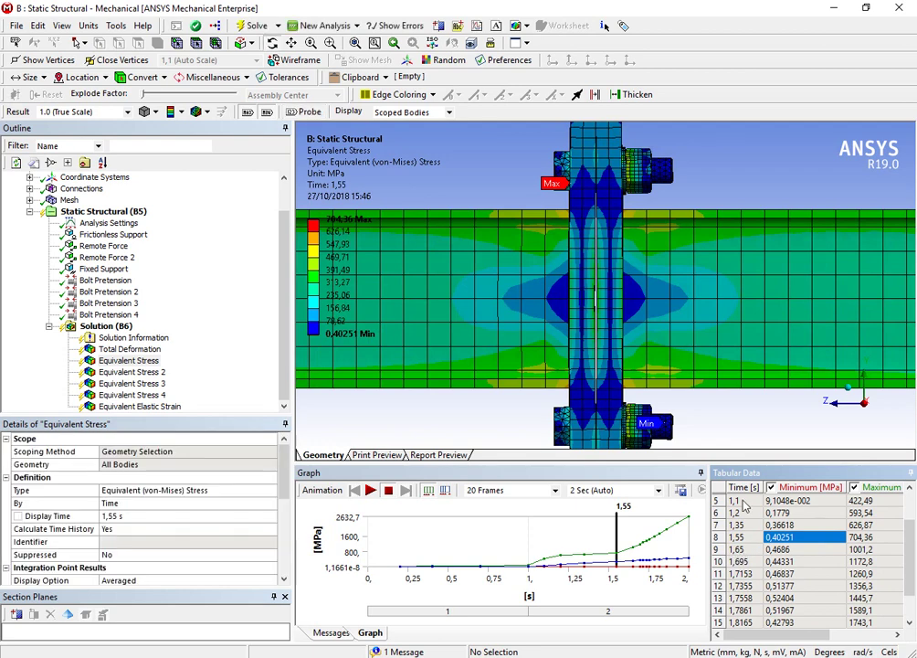
scroll(657, 335, "up", 2)
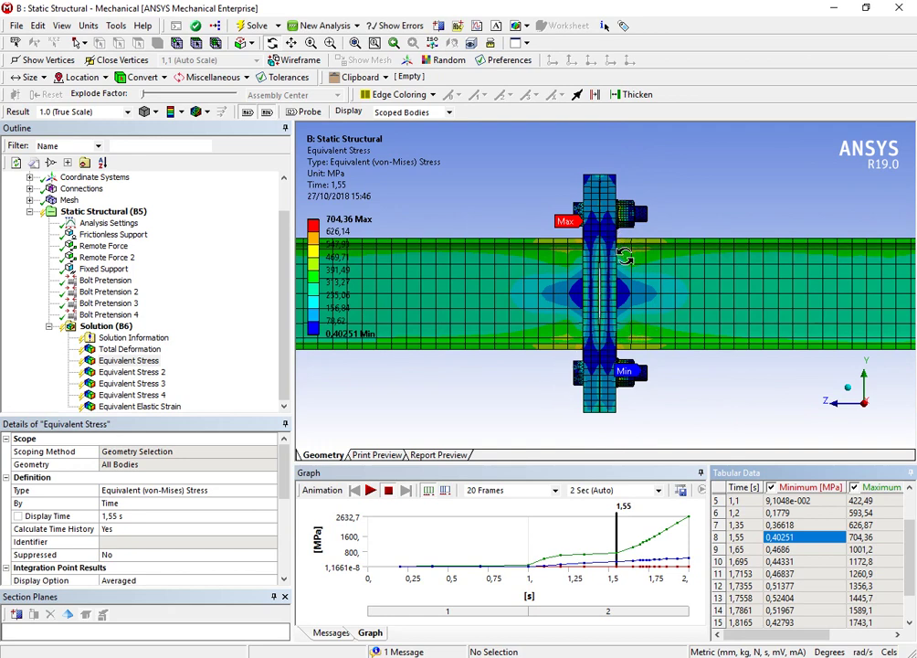
scroll(625, 258, "up", 5)
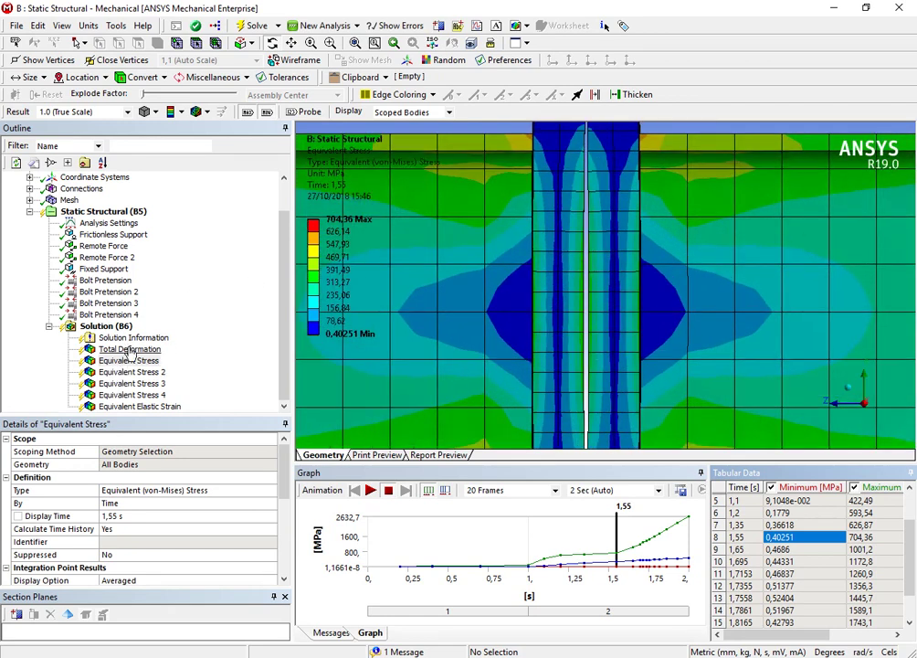
left_click(130, 349)
left_click(129, 360)
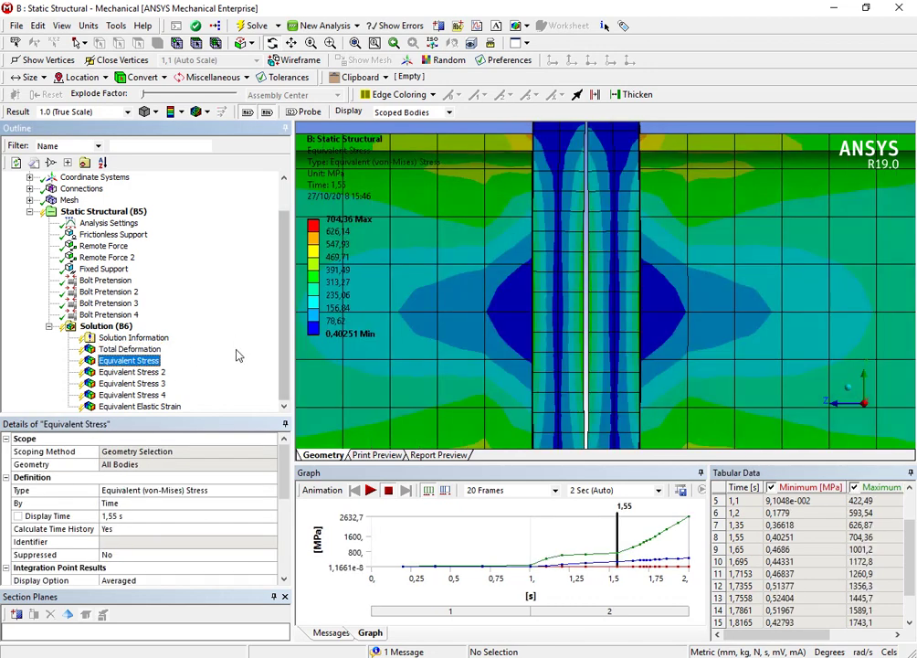
scroll(587, 239, "down", 3)
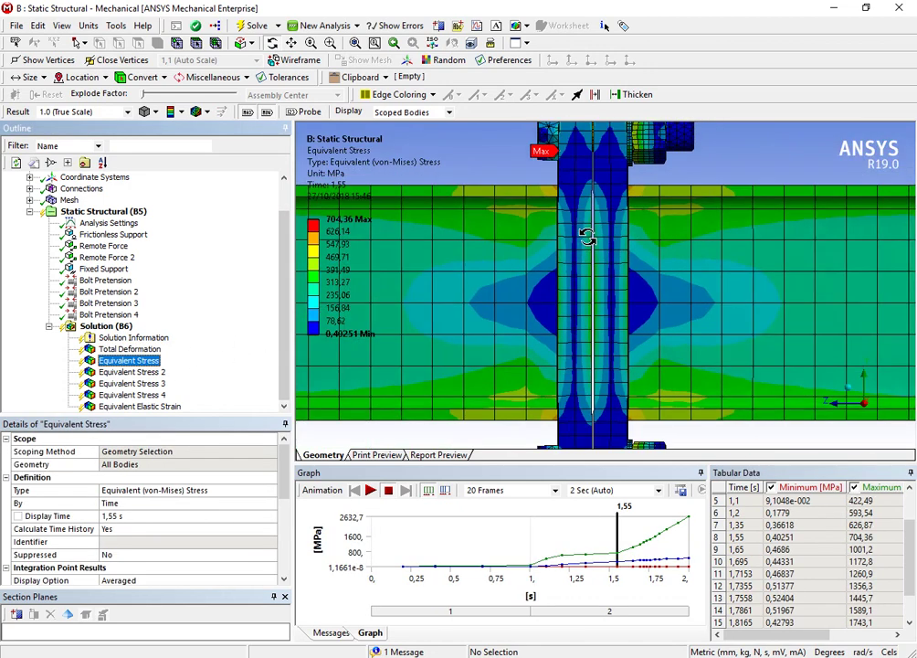
scroll(612, 263, "up", 5)
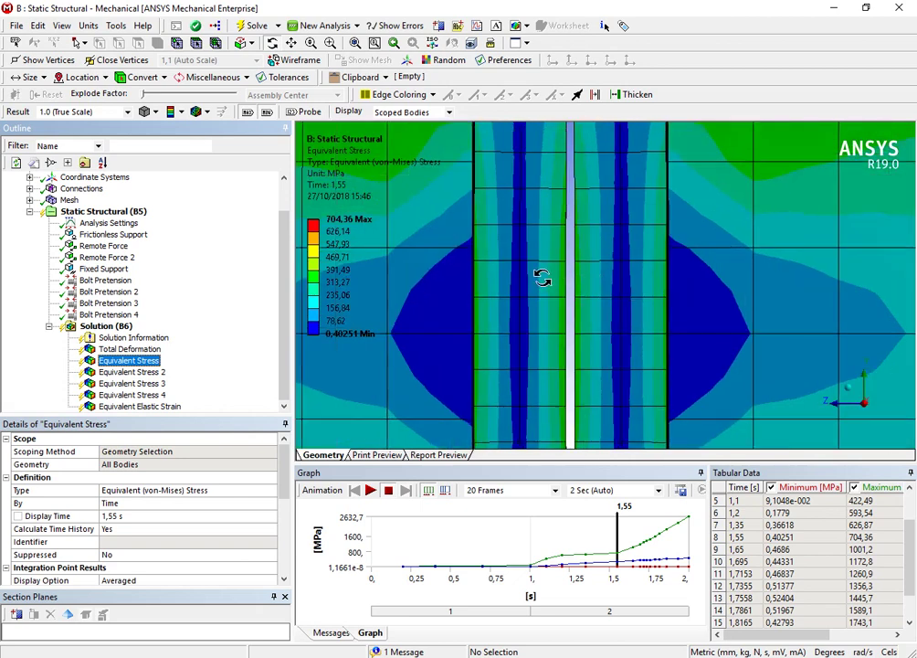
scroll(576, 284, "down", 2)
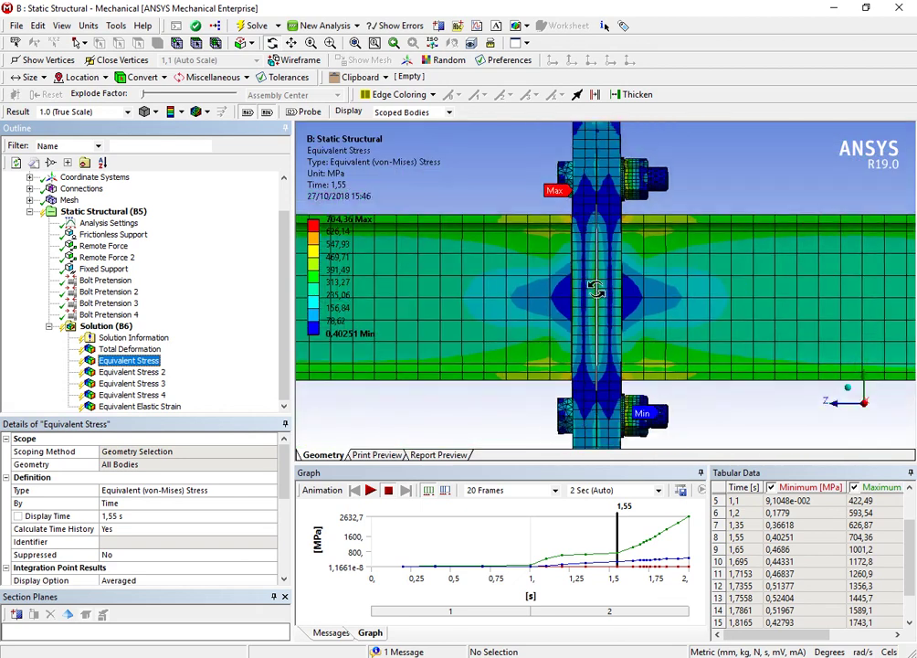
scroll(598, 287, "down", 2)
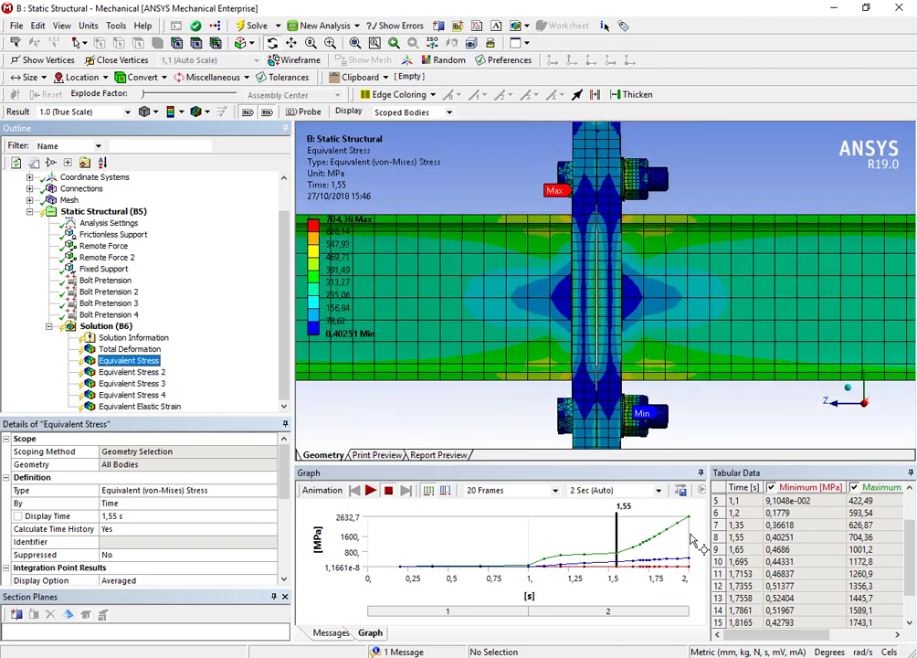
scroll(583, 291, "down", 3)
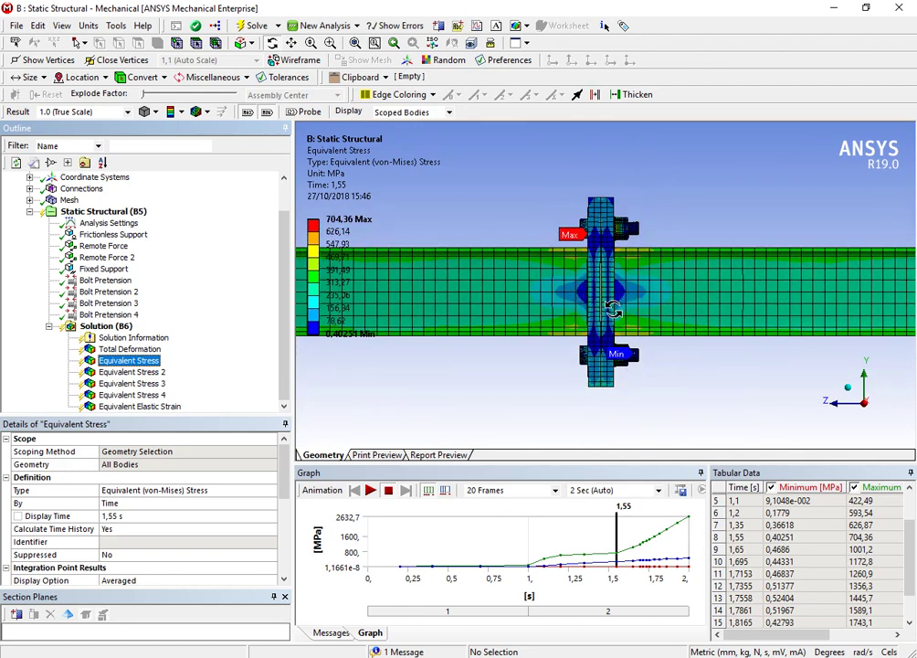
scroll(612, 308, "up", 3)
left_click_drag(466, 217, 516, 230)
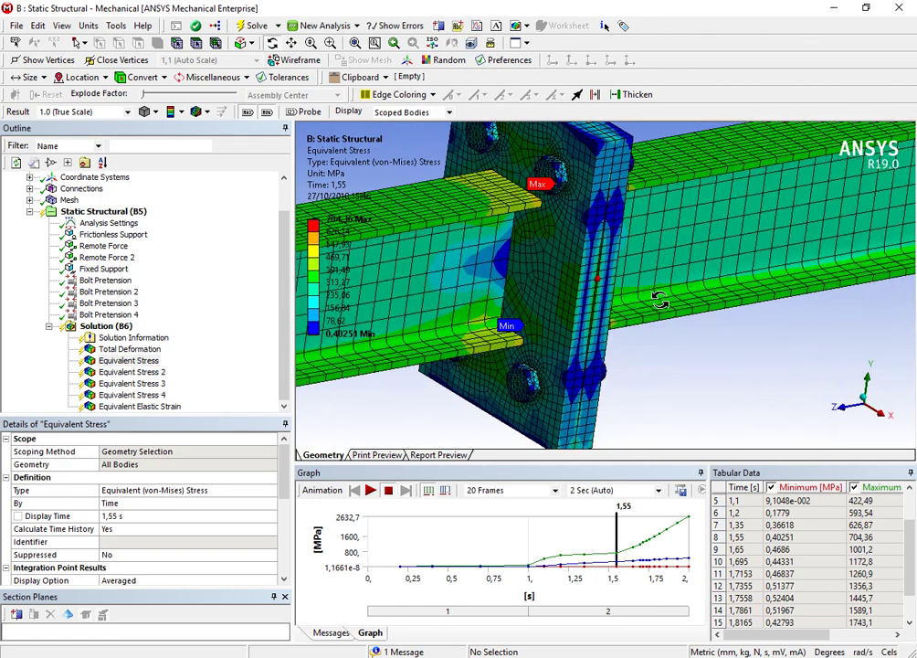
left_click_drag(327, 221, 466, 151)
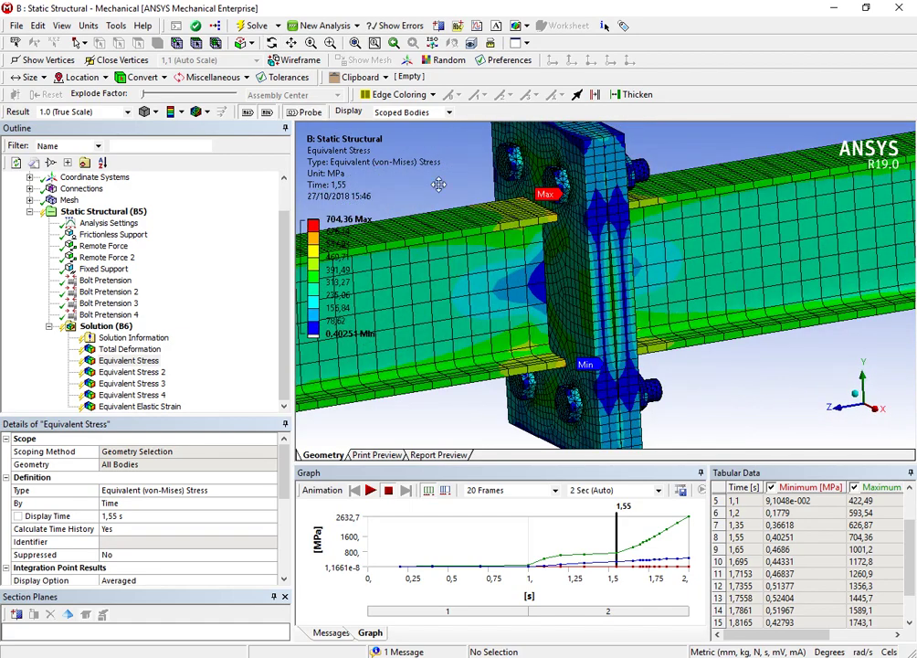
scroll(586, 262, "up", 5)
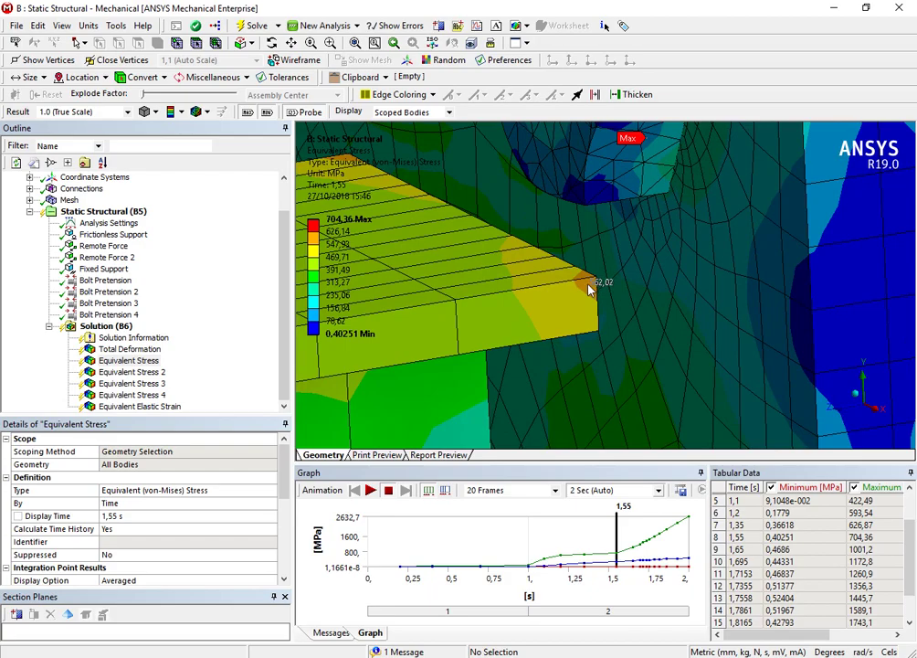
- Rotate and zoom from a wide beam view in to a single bolt at 1.55 s
middle_click_drag(577, 274, 595, 264)
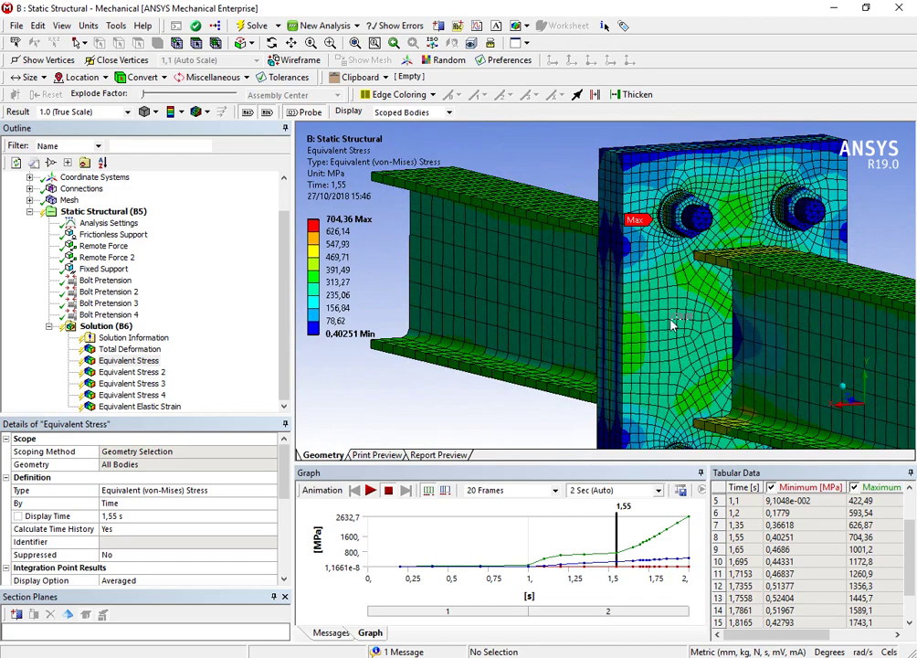
middle_click_drag(672, 324, 791, 299)
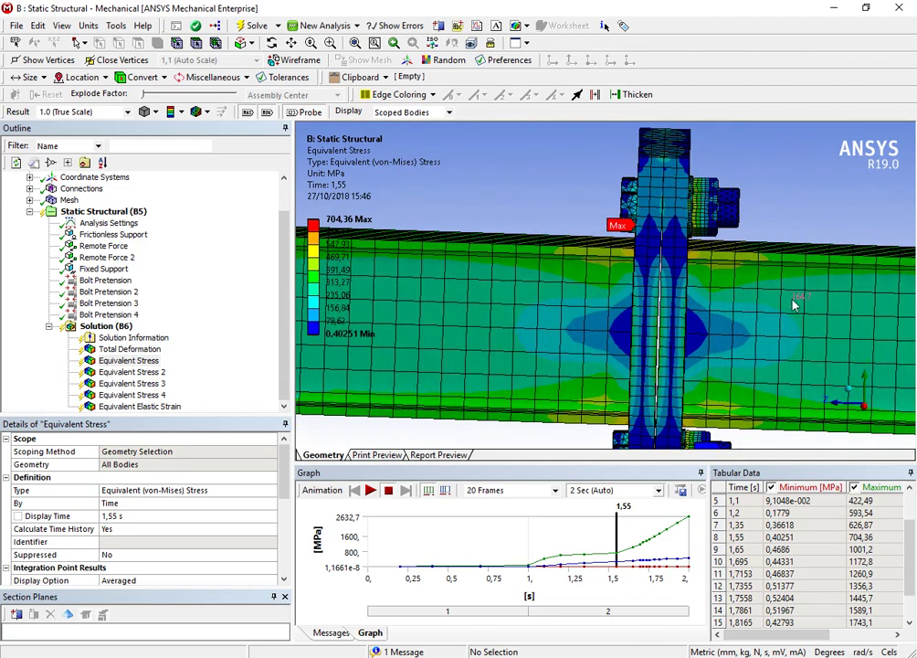
middle_click_drag(729, 299, 724, 288)
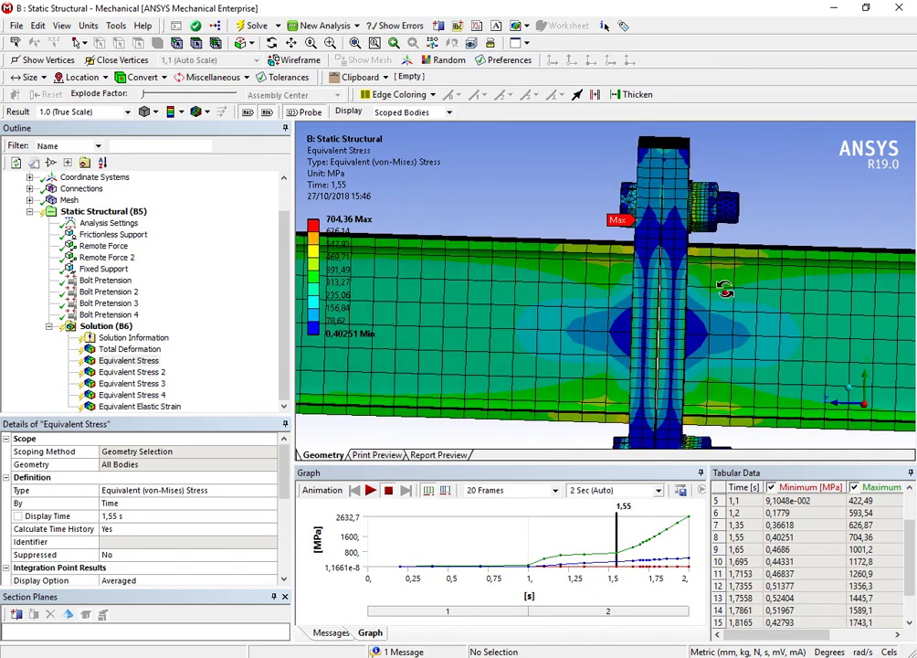
middle_click_drag(901, 403, 575, 277)
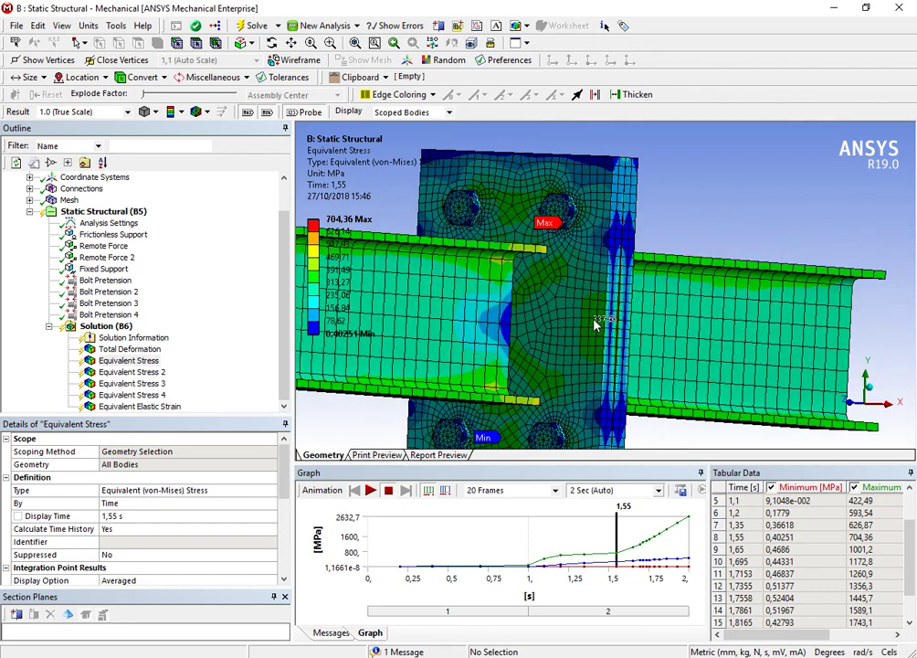
middle_click_drag(598, 324, 514, 325)
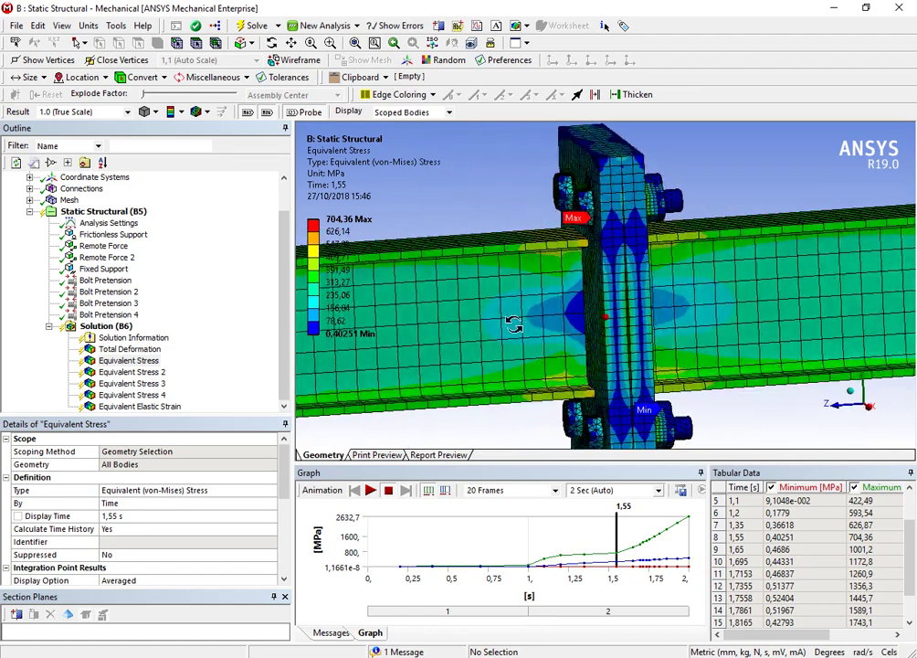
scroll(424, 321, "up", 3)
middle_click_drag(680, 187, 541, 299)
scroll(539, 365, "down", 5)
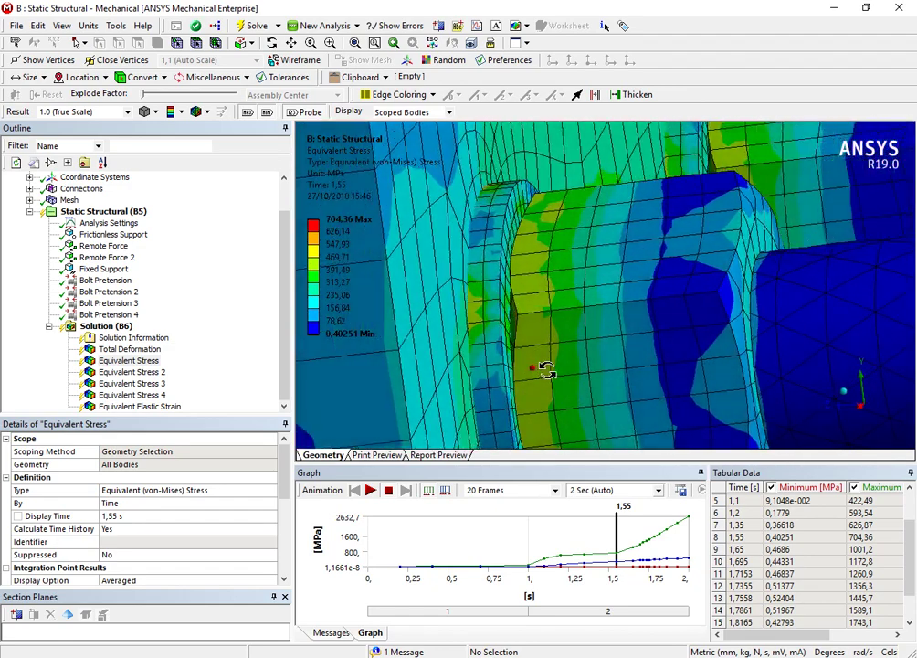
- Orbit around the plate edge and bolt shanks to locate the 704.36 MPa Max label
middle_click_drag(491, 364, 498, 362)
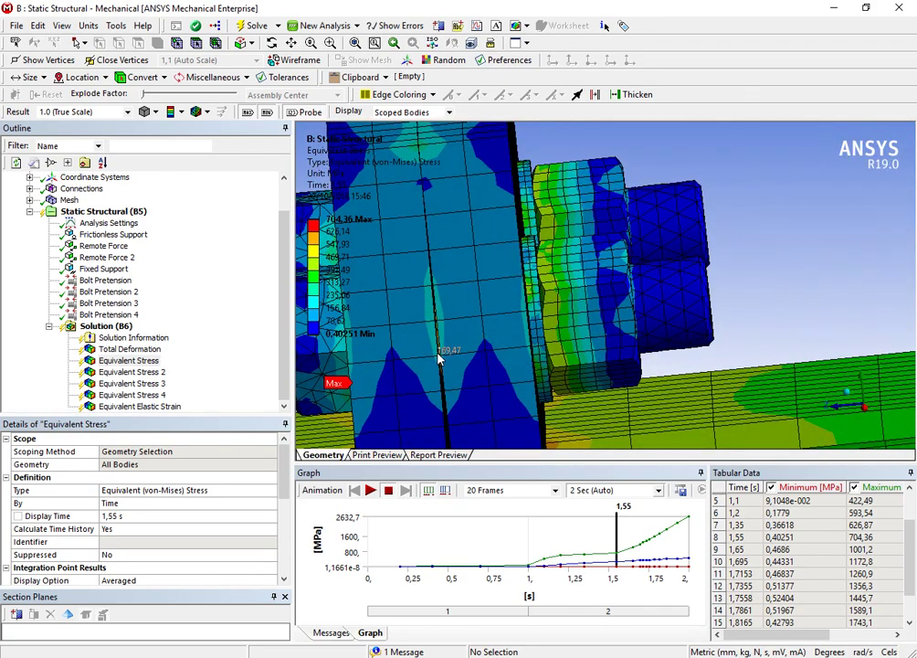
scroll(439, 354, "up", 2)
scroll(443, 351, "down", 3)
middle_click_drag(443, 352, 356, 245)
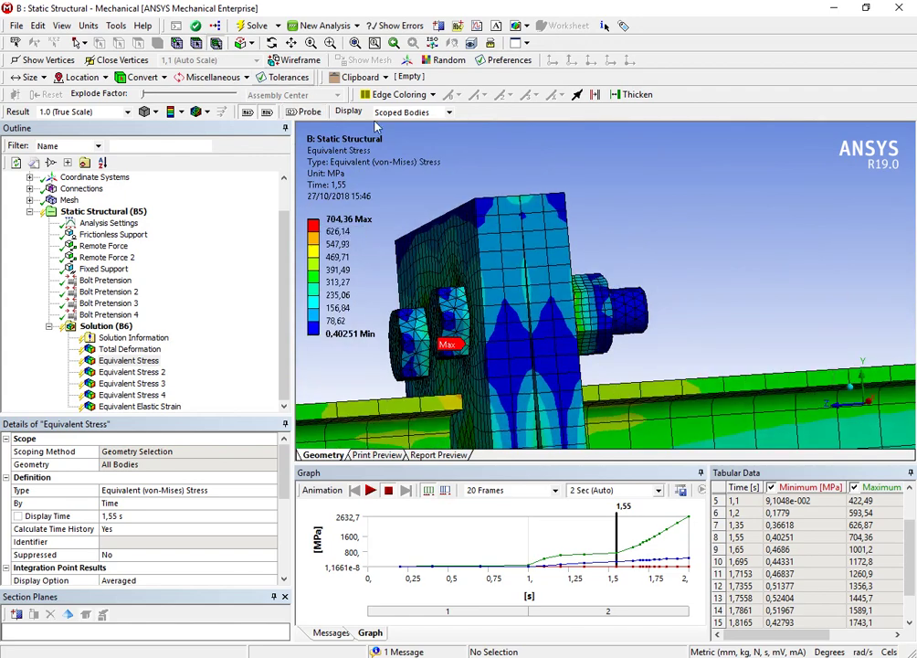
middle_click_drag(480, 315, 500, 344)
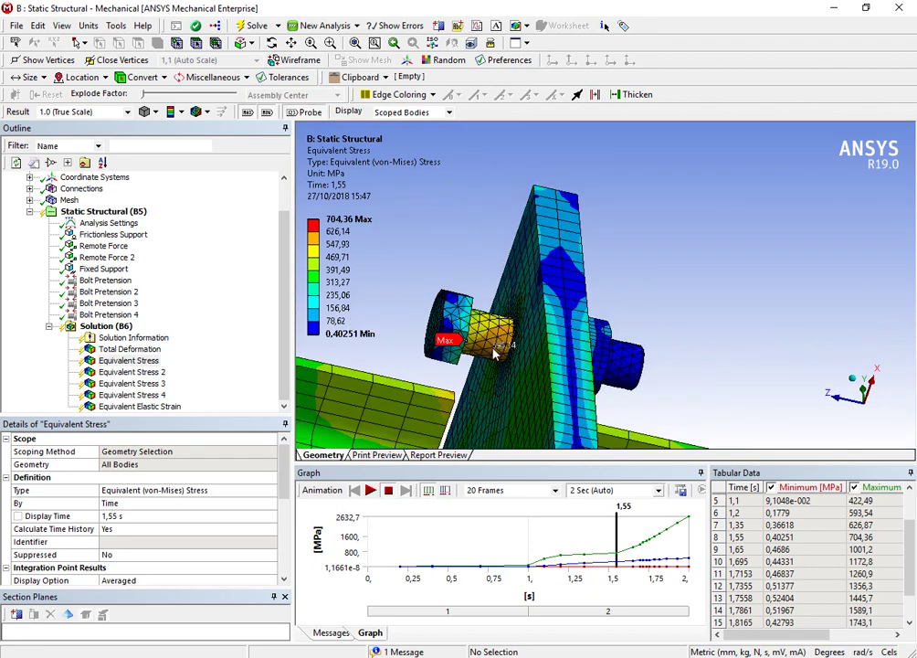
scroll(491, 350, "up", 5)
scroll(487, 424, "down", 5)
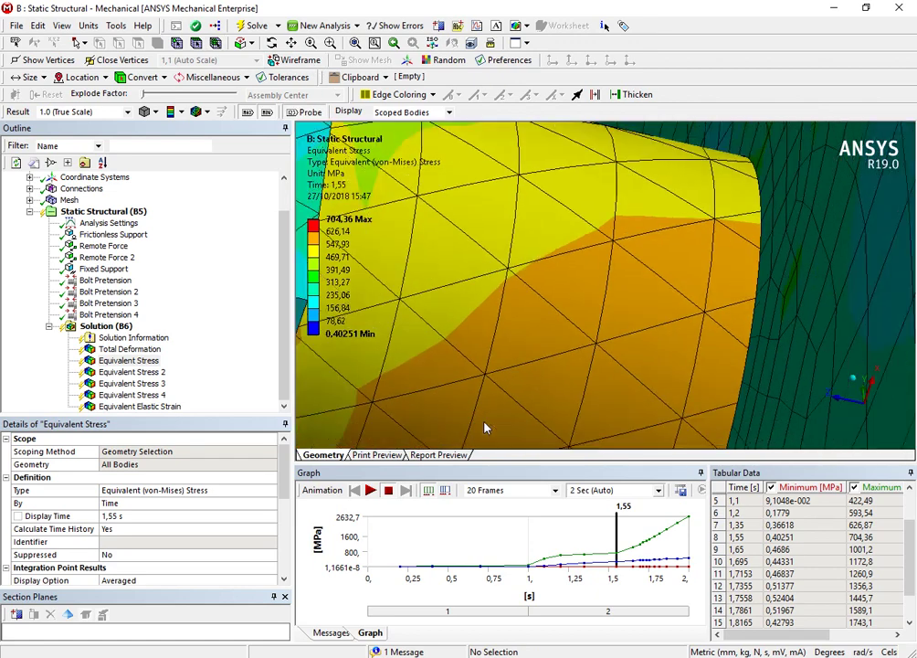
middle_click_drag(516, 379, 525, 319)
scroll(524, 320, "up", 5)
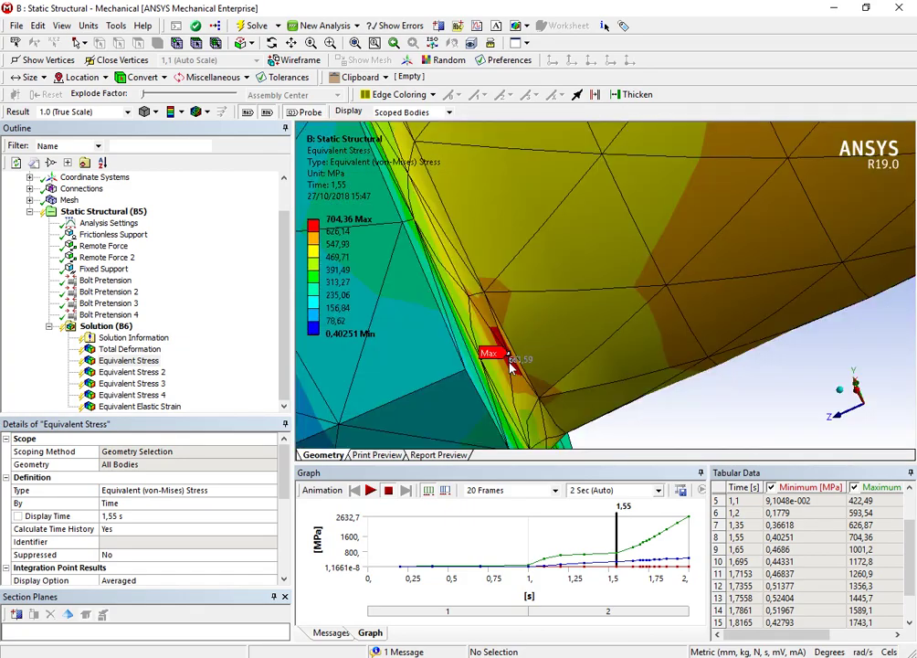
scroll(512, 363, "down", 5)
middle_click_drag(512, 364, 624, 362)
right_click(634, 373)
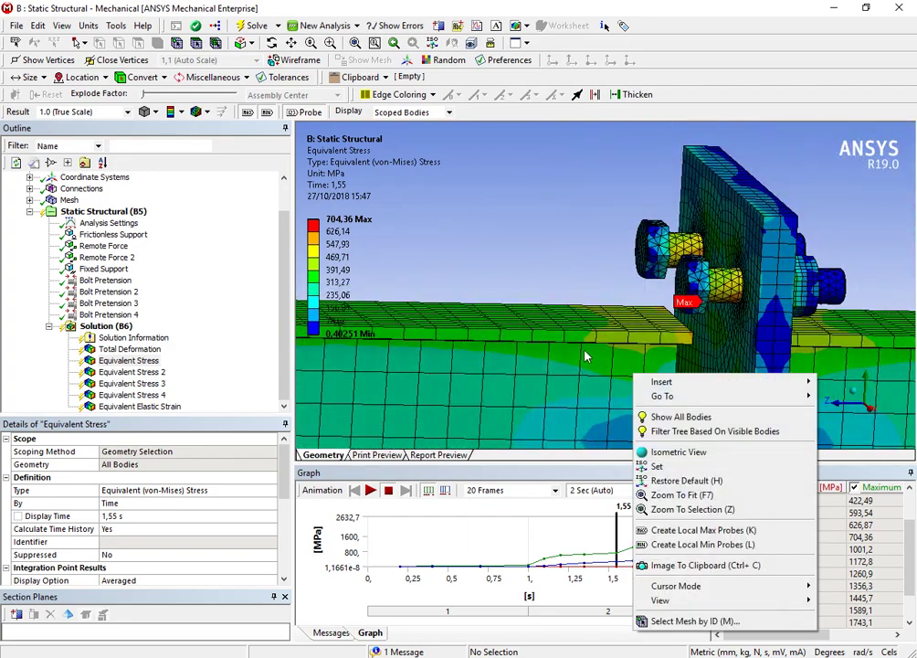
key("Escape")
- Show all bodies again and retrieve the equivalent stress result at the final 2 s step
right_click(592, 322)
left_click(621, 335)
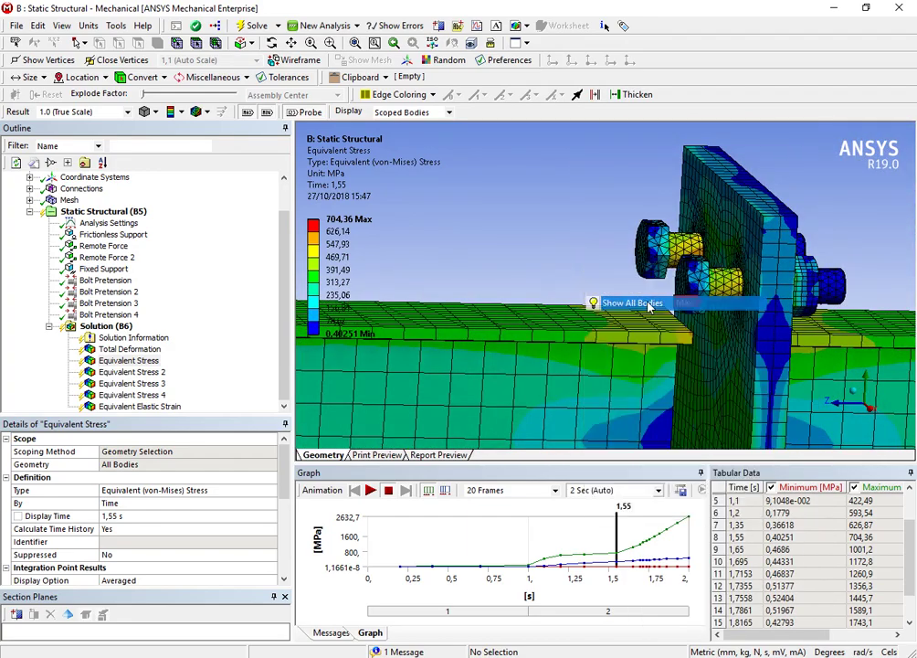
left_click(690, 548)
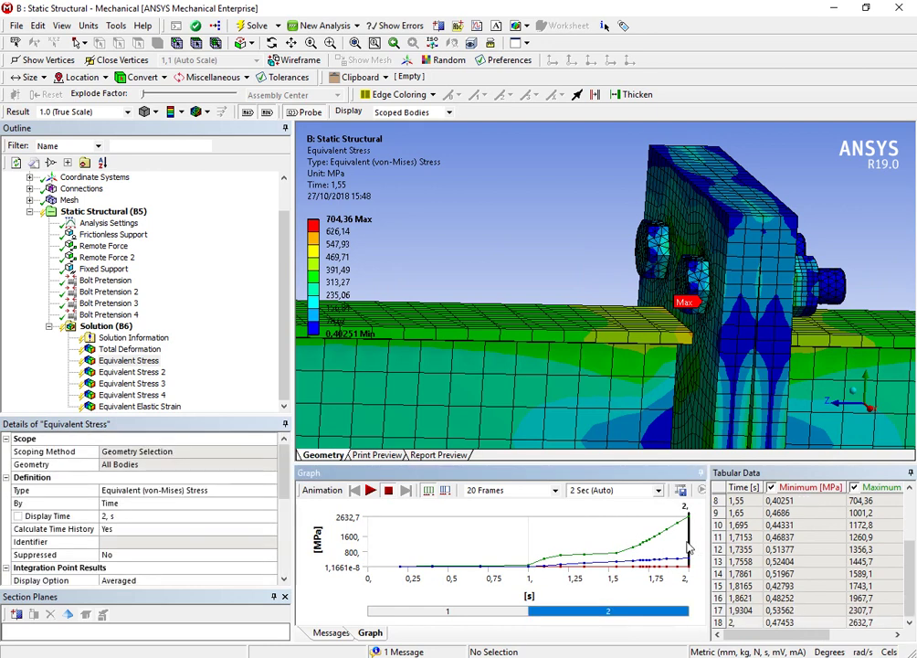
right_click(691, 548)
left_click(708, 550)
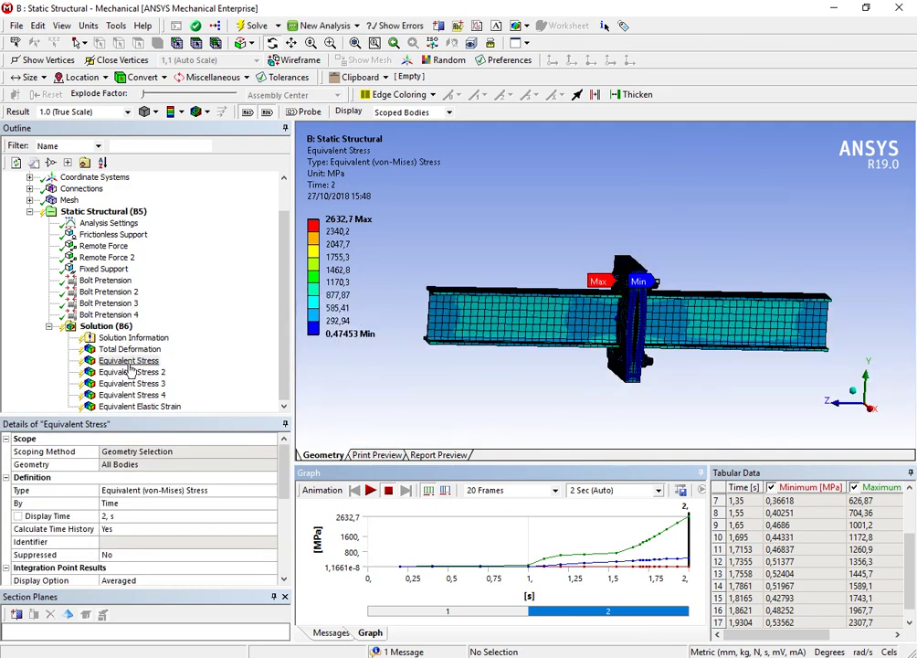
- Check Equivalent Stress 2, 3 and 4, then the Equivalent Elastic Strain (max 0.012683 mm/mm)
left_click(129, 372)
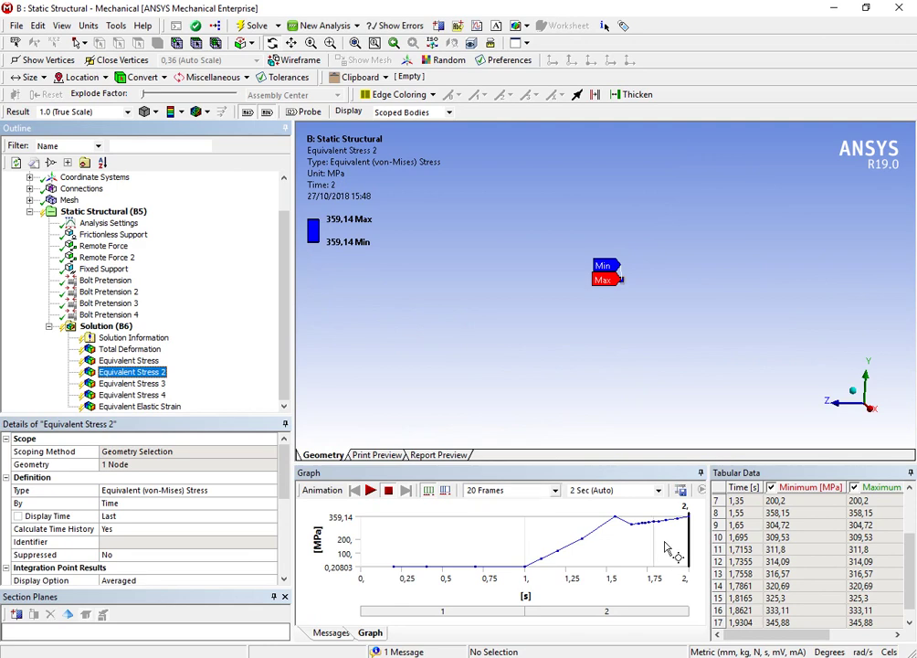
left_click(132, 383)
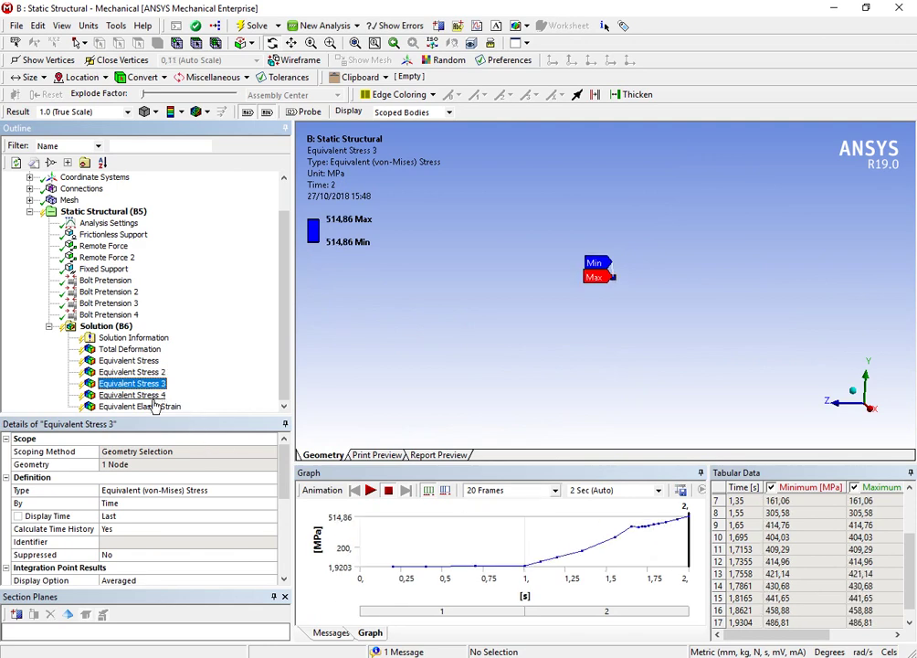
left_click(155, 396)
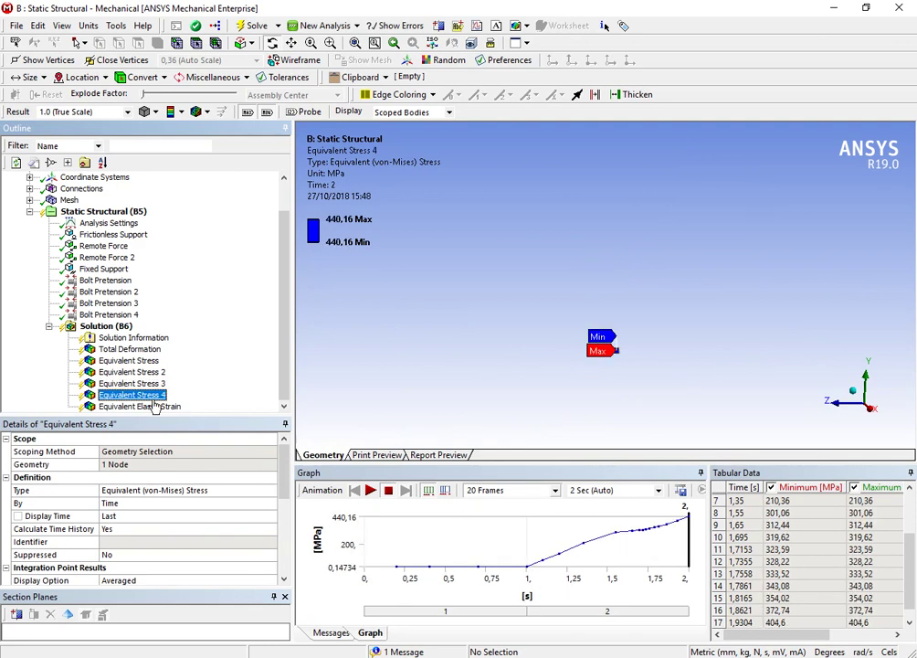
left_click(151, 409)
left_click_drag(568, 348, 638, 326)
scroll(656, 343, "up", 3)
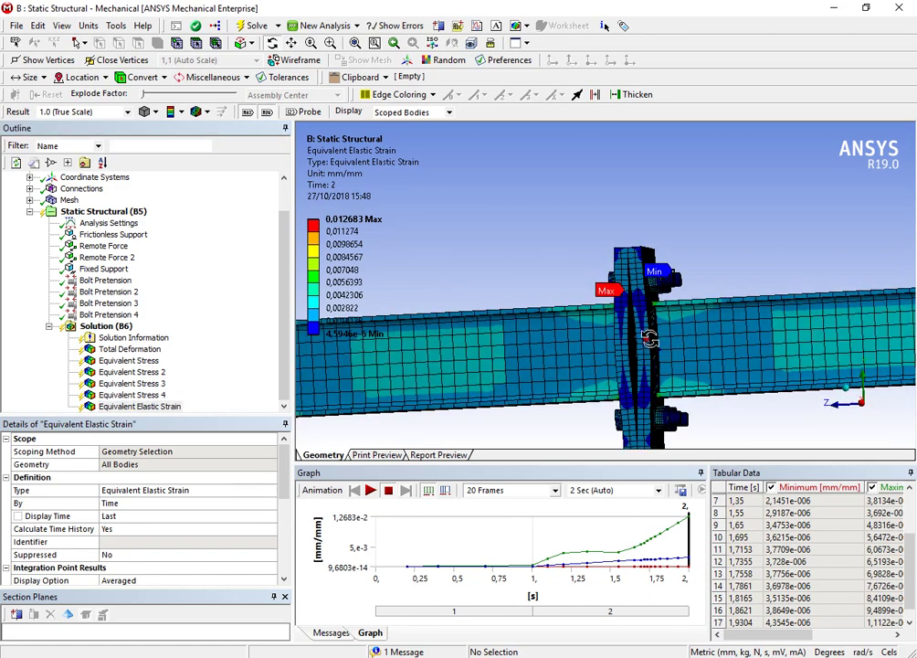
left_click_drag(663, 346, 557, 368)
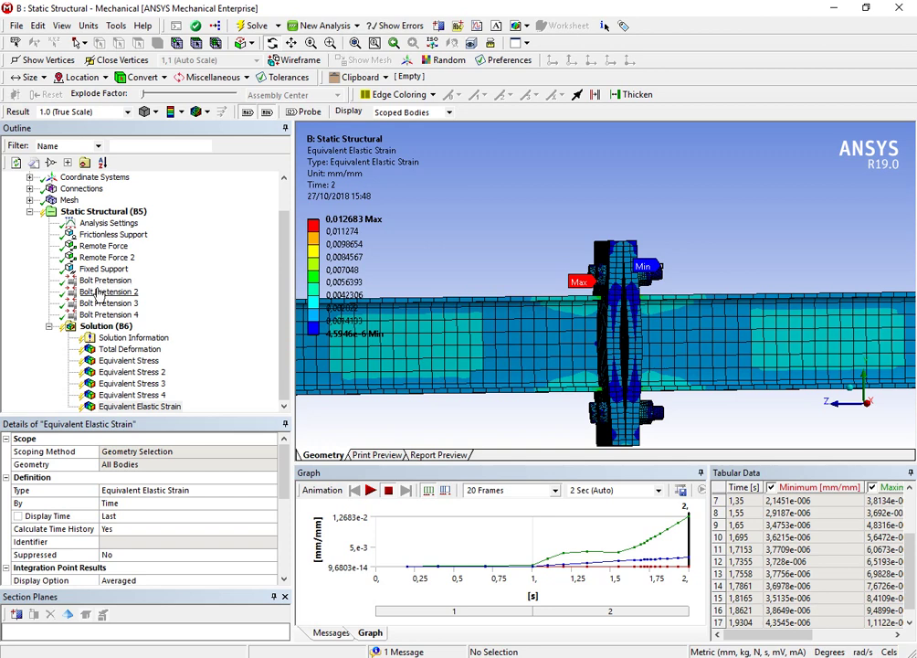
scroll(101, 288, "up", 2)
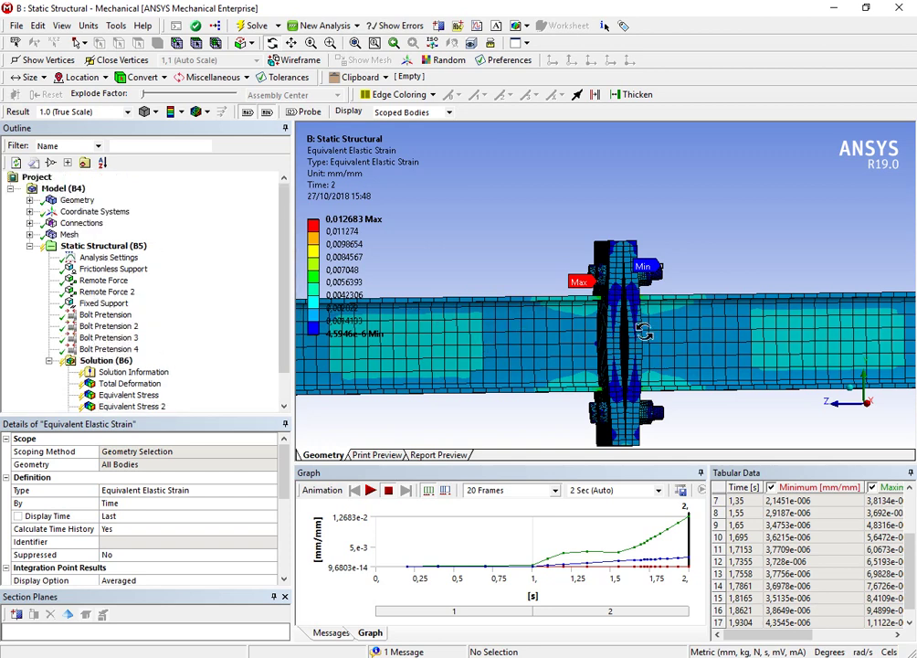
left_click_drag(497, 344, 637, 336)
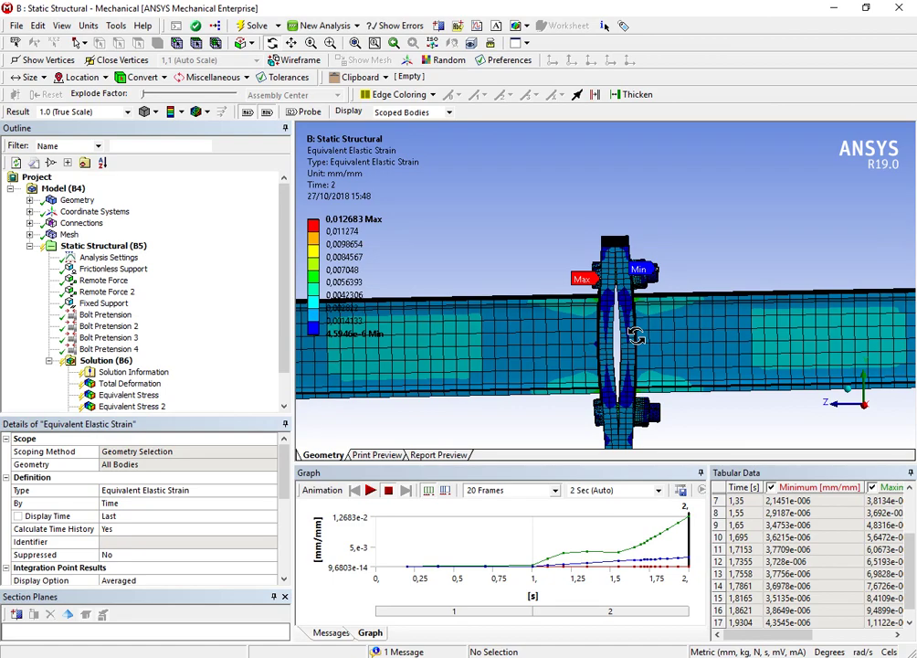
left_click_drag(445, 253, 694, 289)
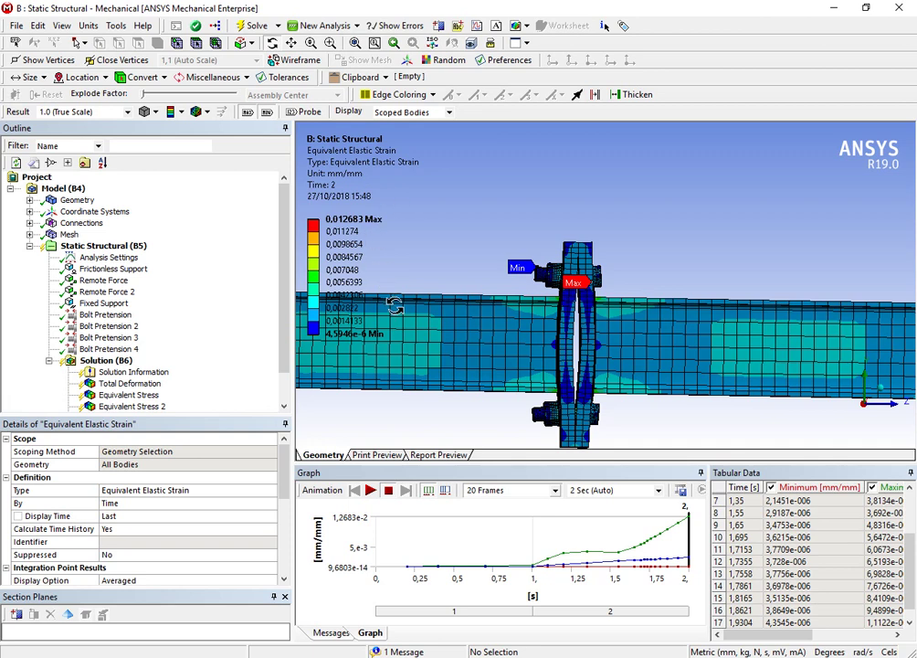
left_click(726, 654)
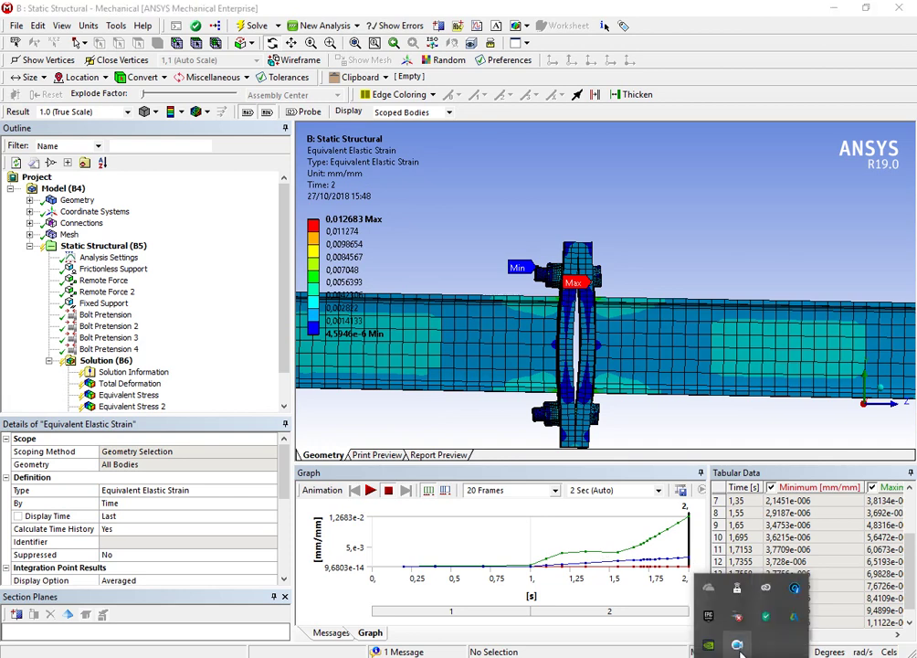